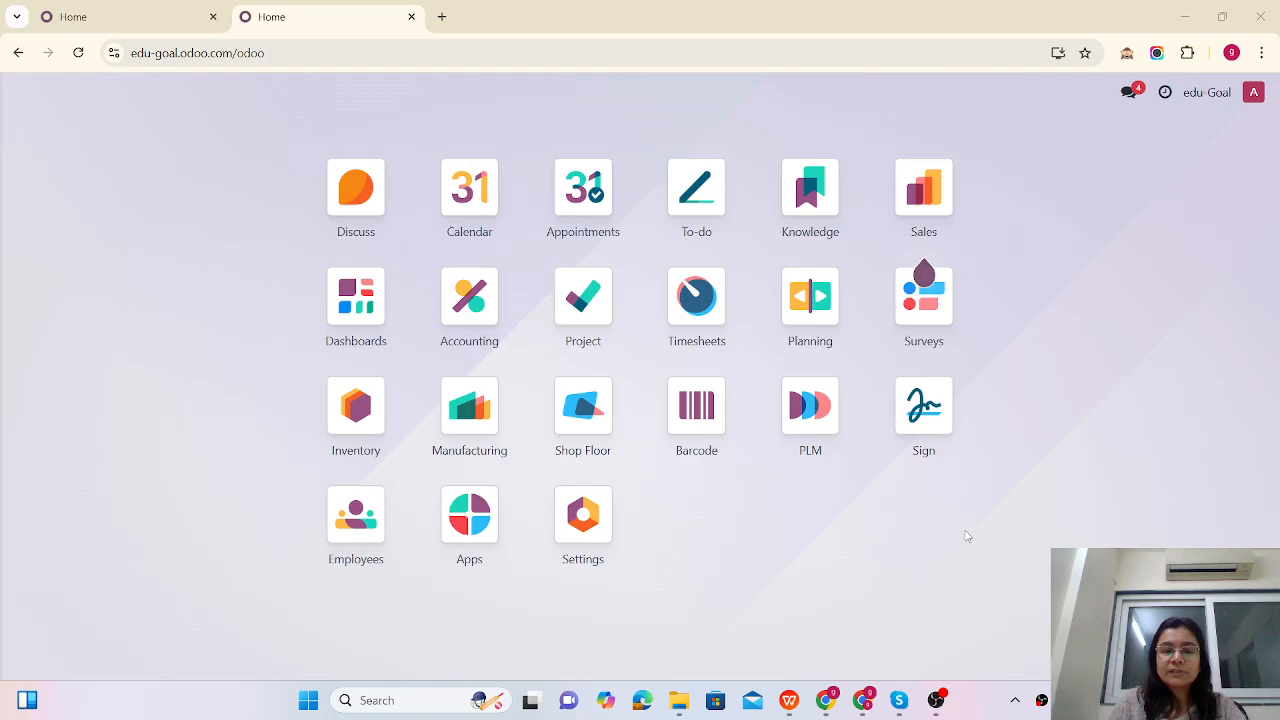
Step: From the Project app, create the billable project 'Custom ERP set up' and open its task board
click(910, 577)
text(pro)
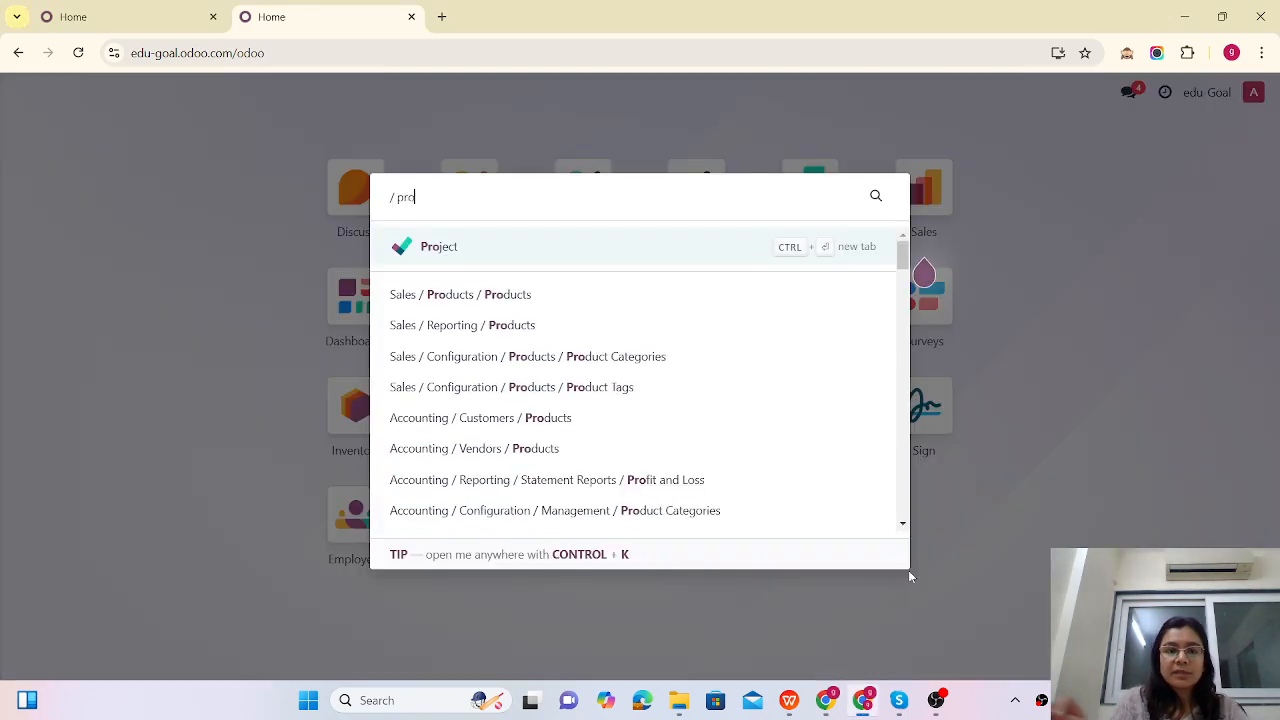
click(450, 248)
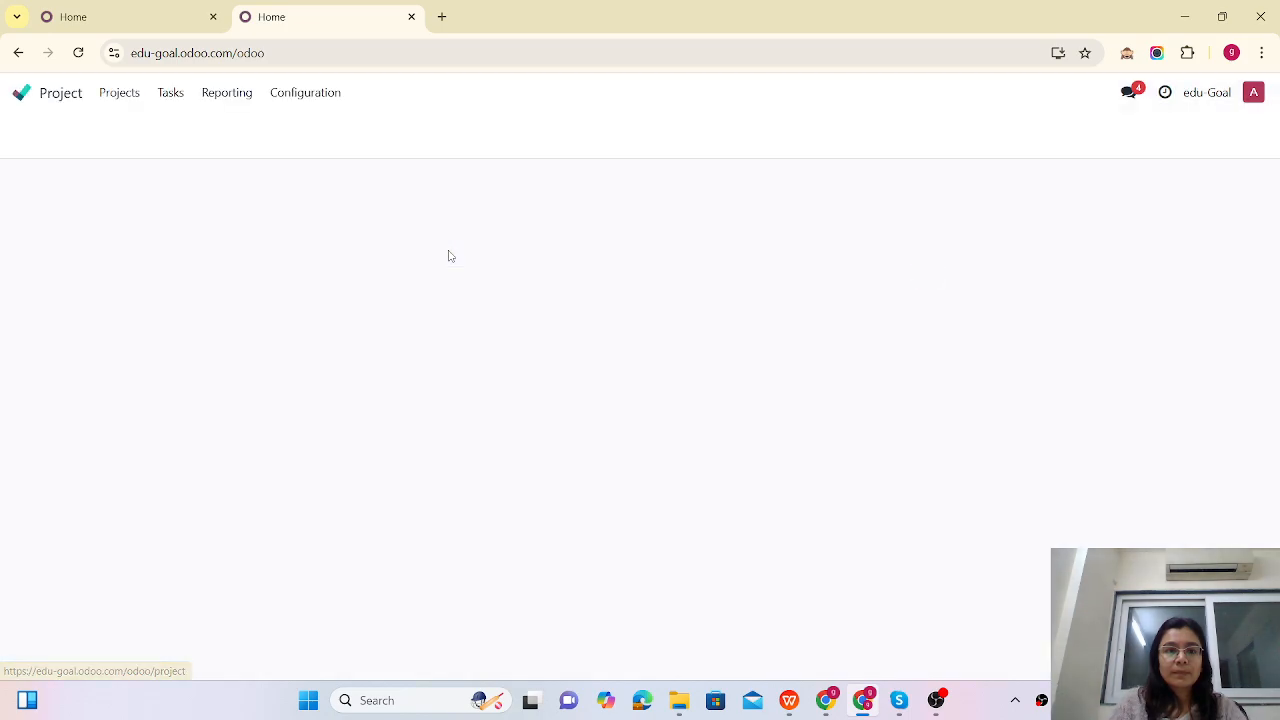
click(28, 140)
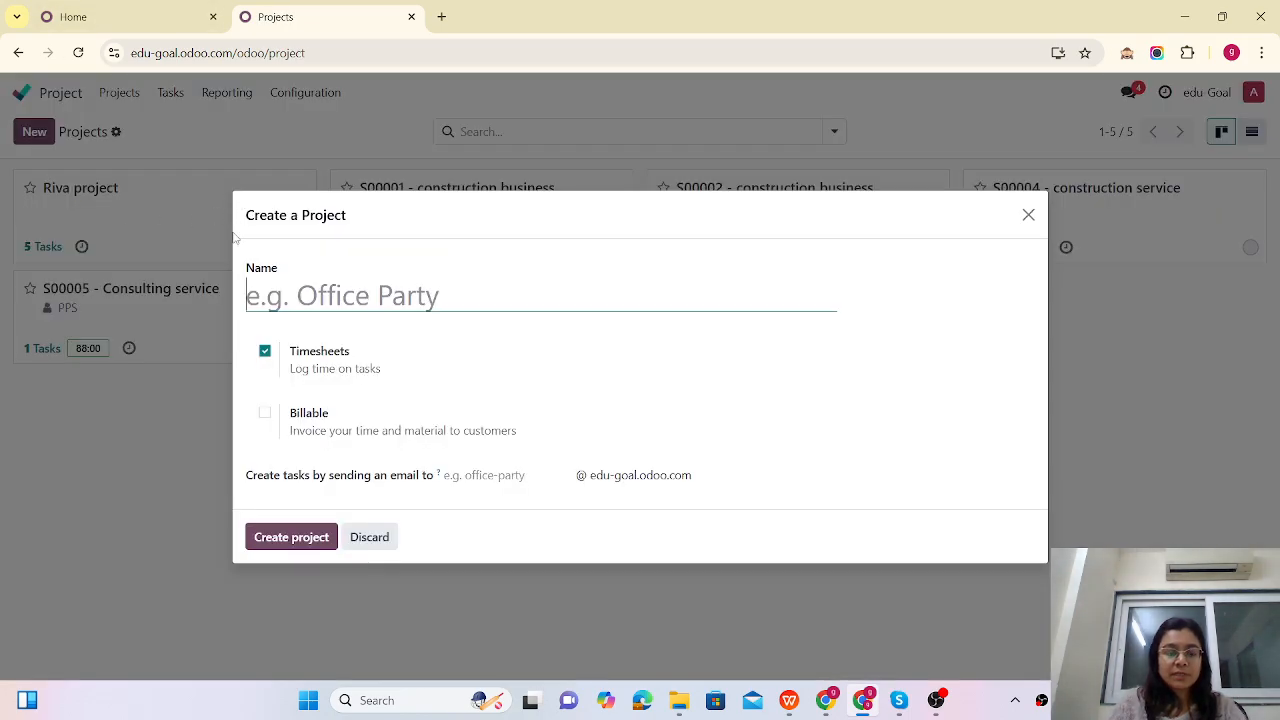
text(Cust)
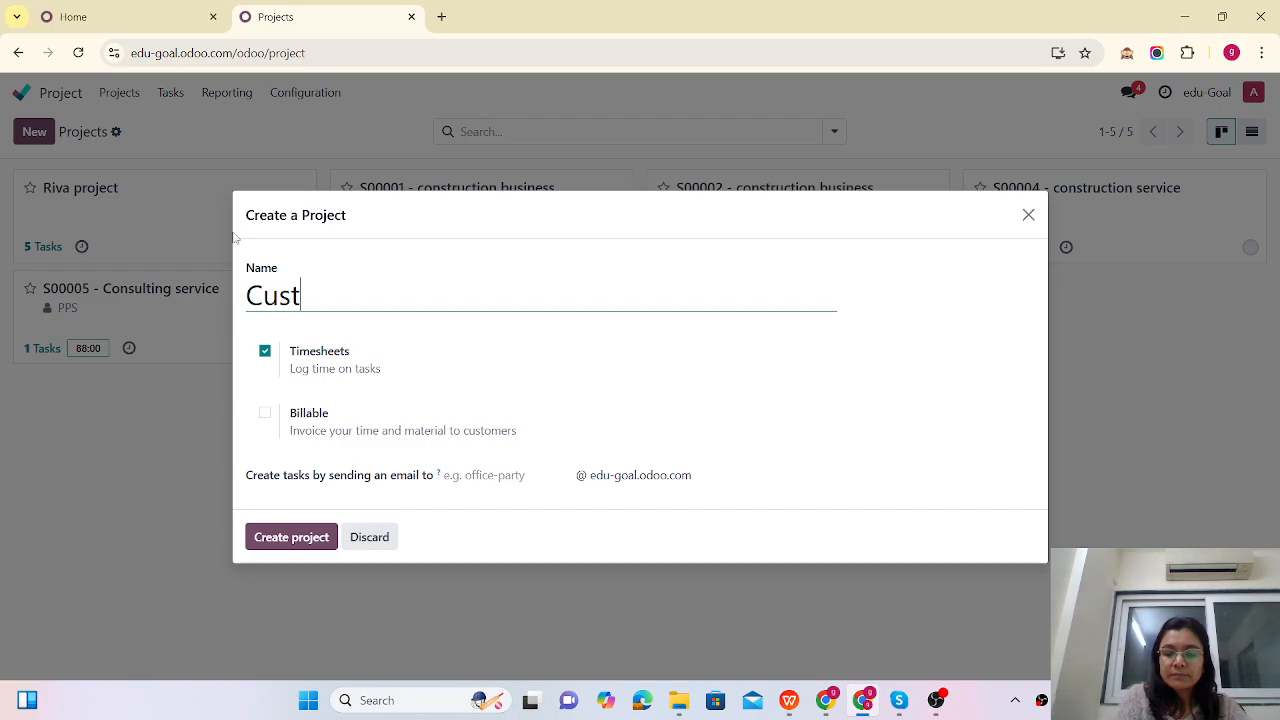
text(om ER)
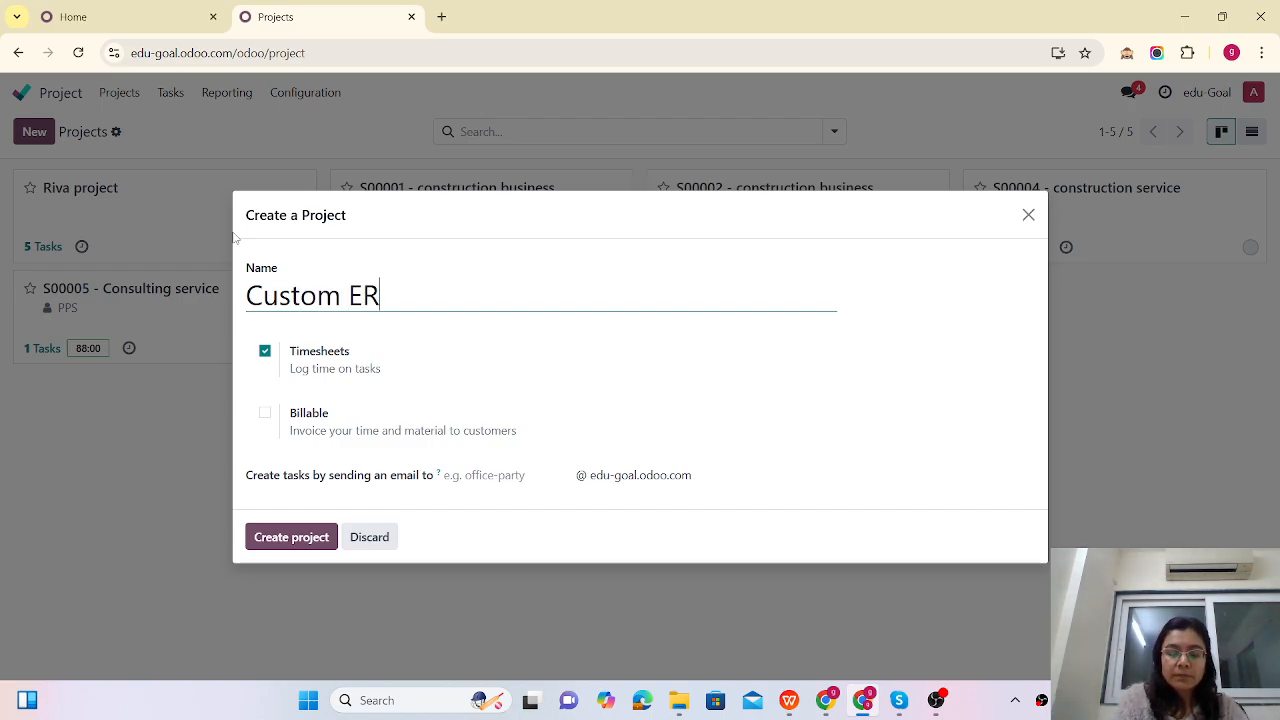
text(P se)
key(BackSpace)
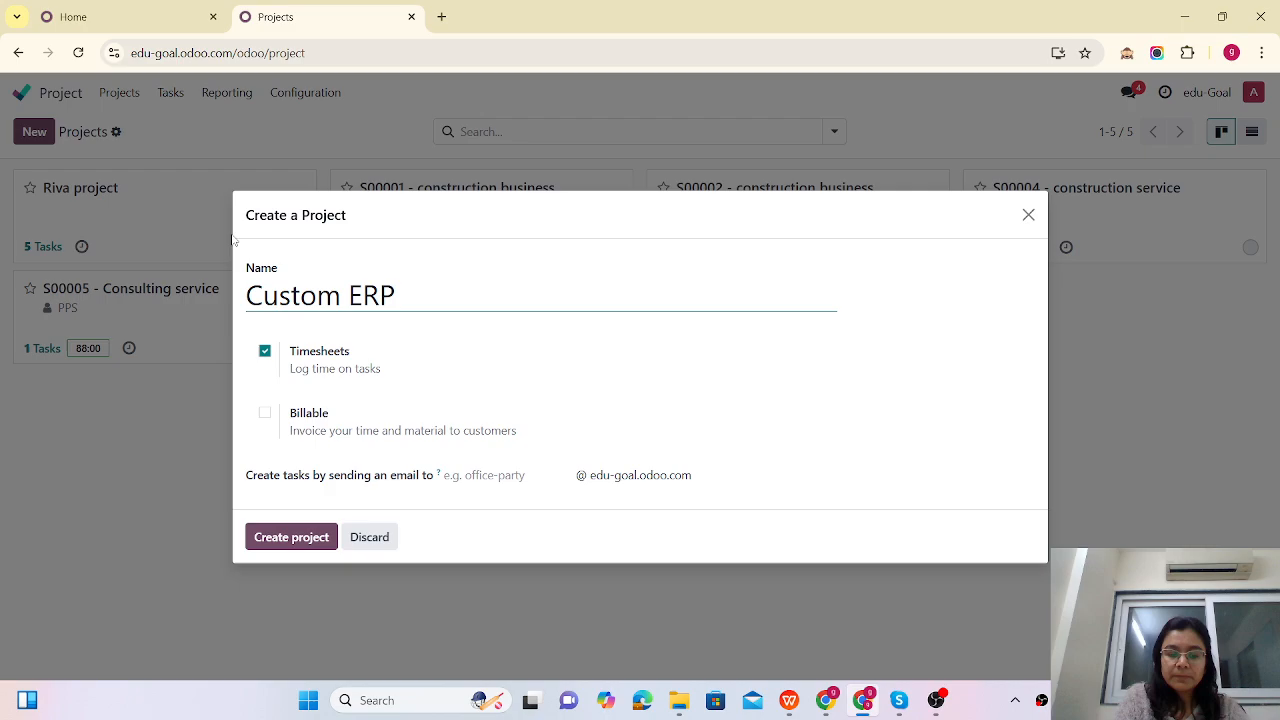
text(set up)
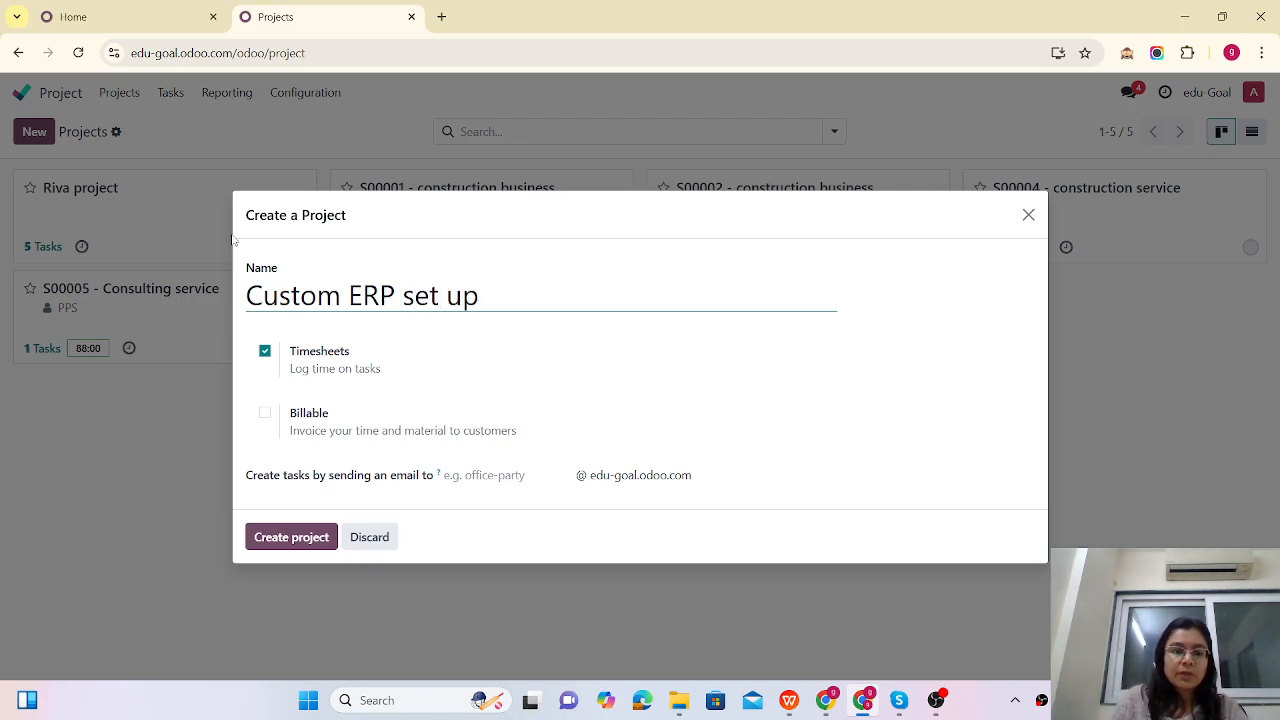
click(264, 416)
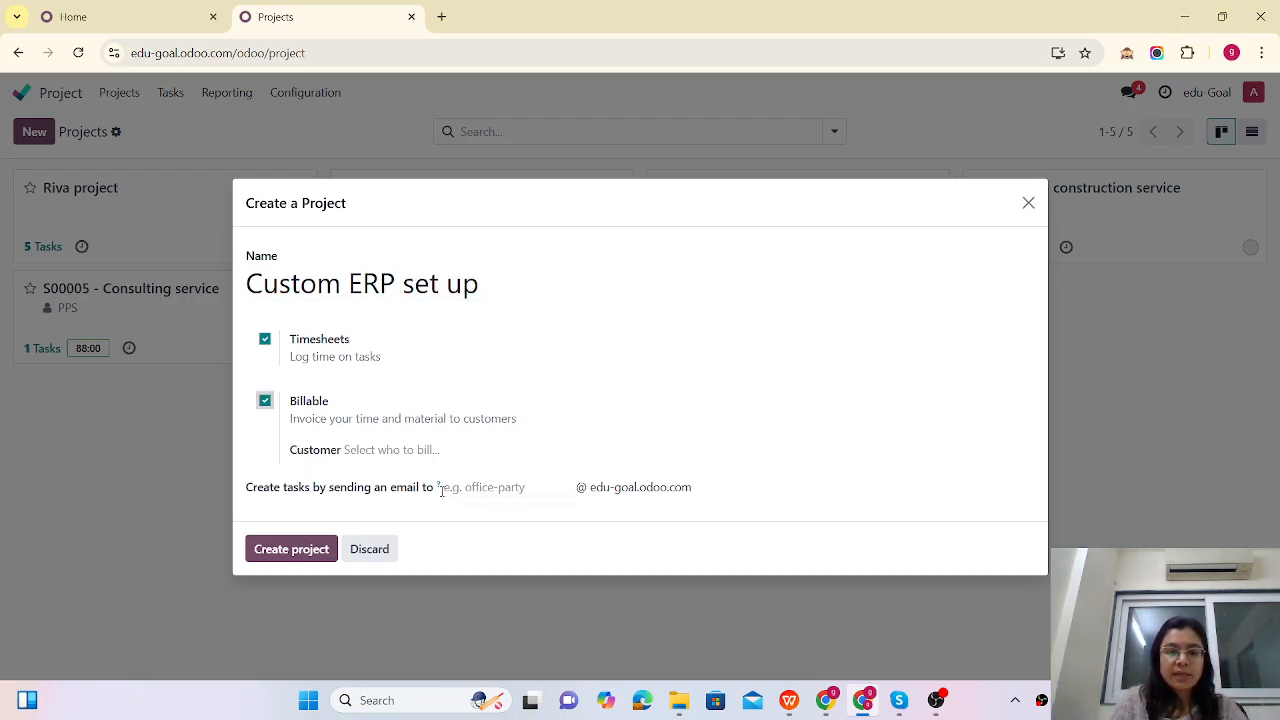
click(291, 549)
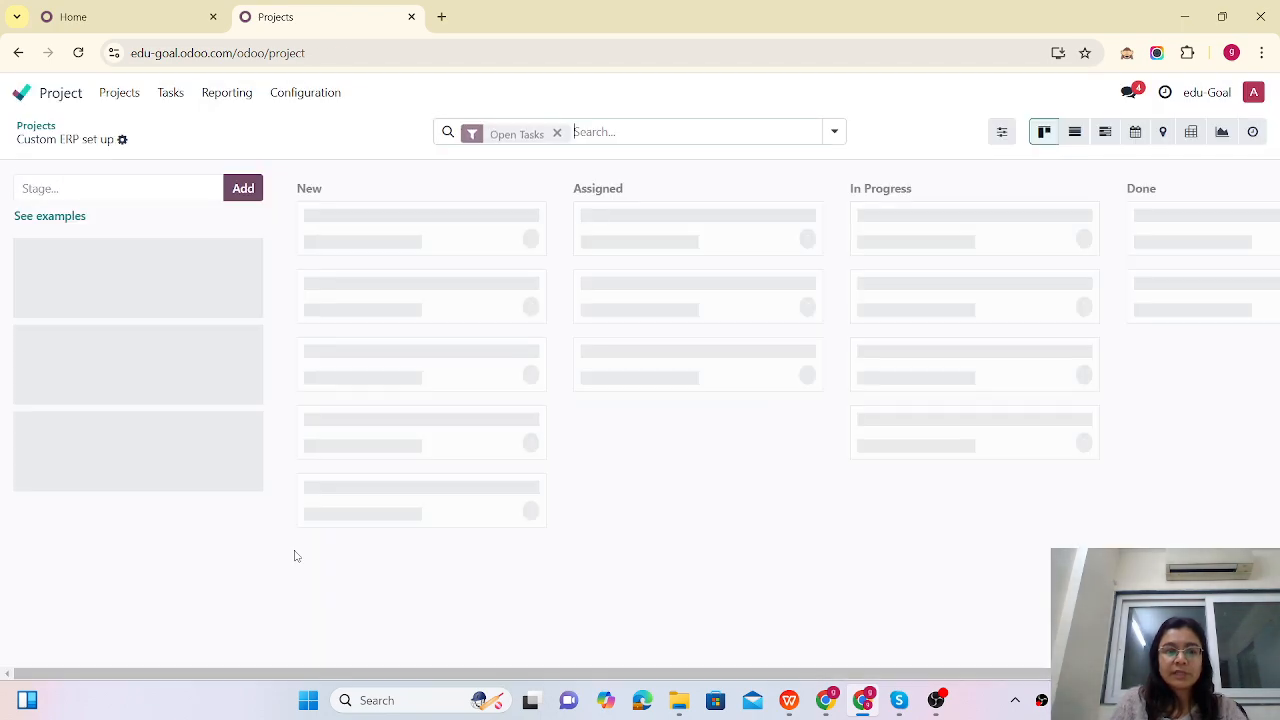
Step: Look through the example stage layouts and close them without applying any
click(64, 219)
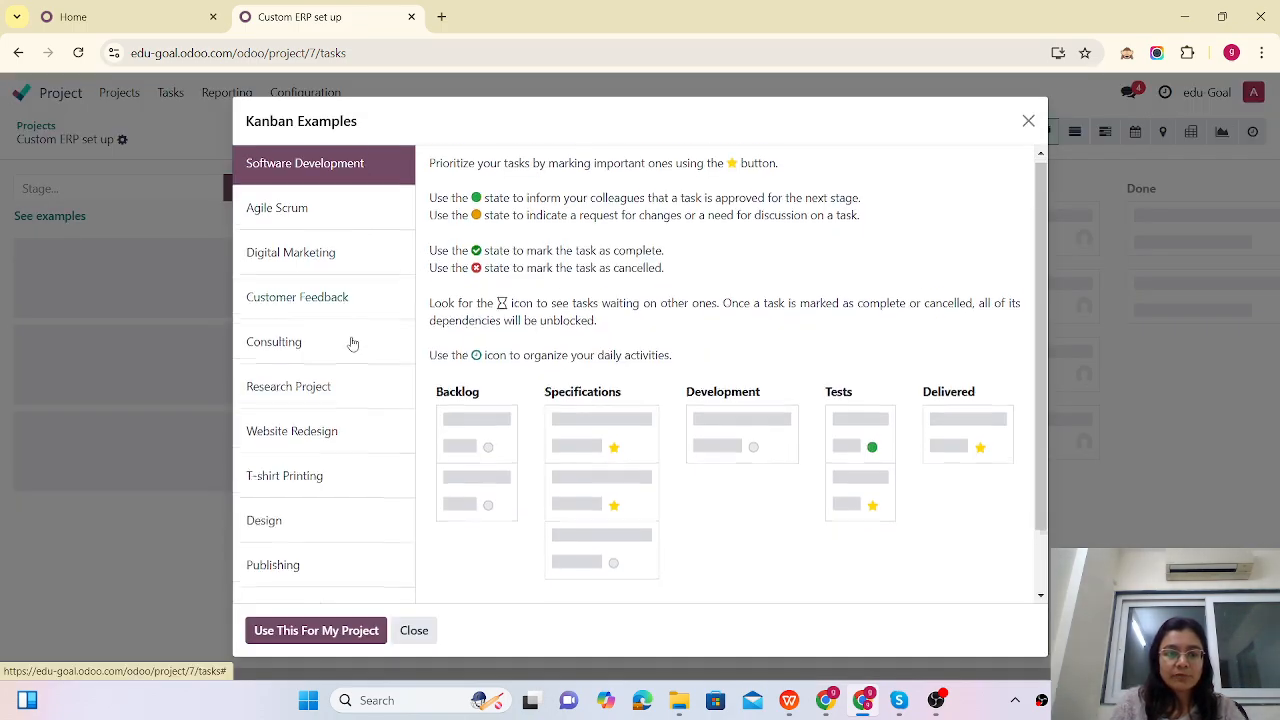
scroll(351, 343, down, 2)
click(414, 631)
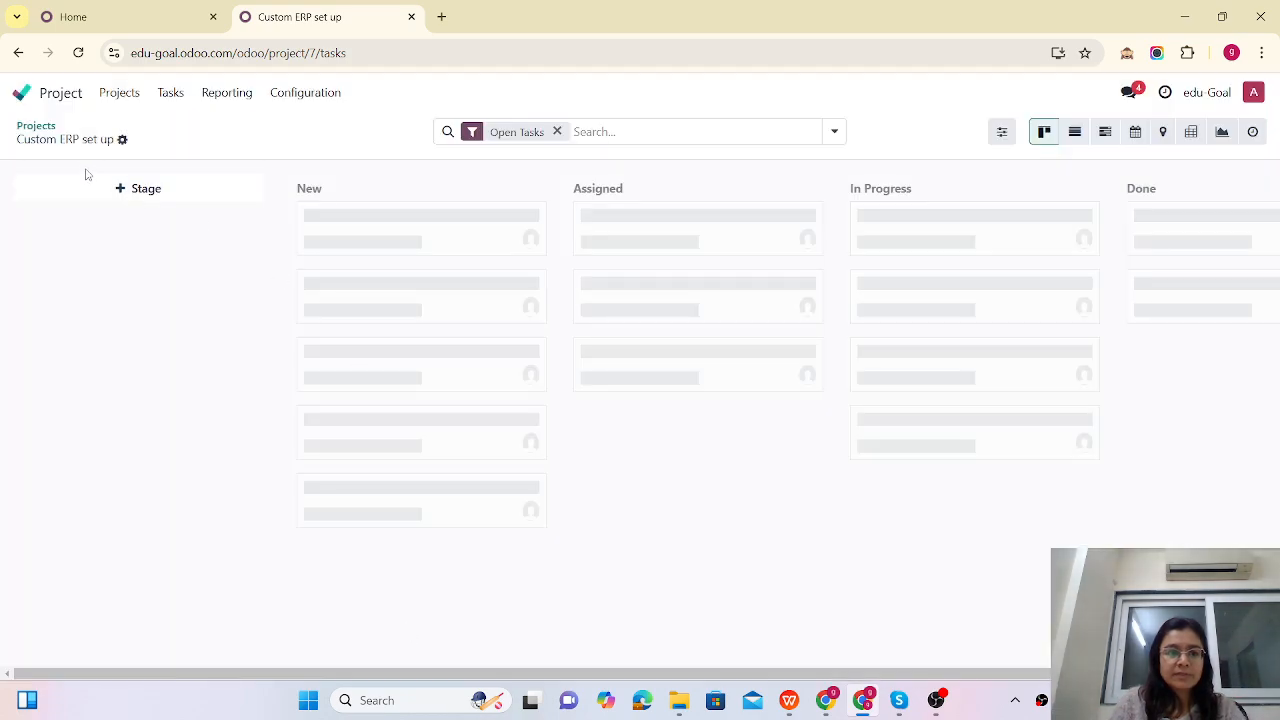
click(134, 188)
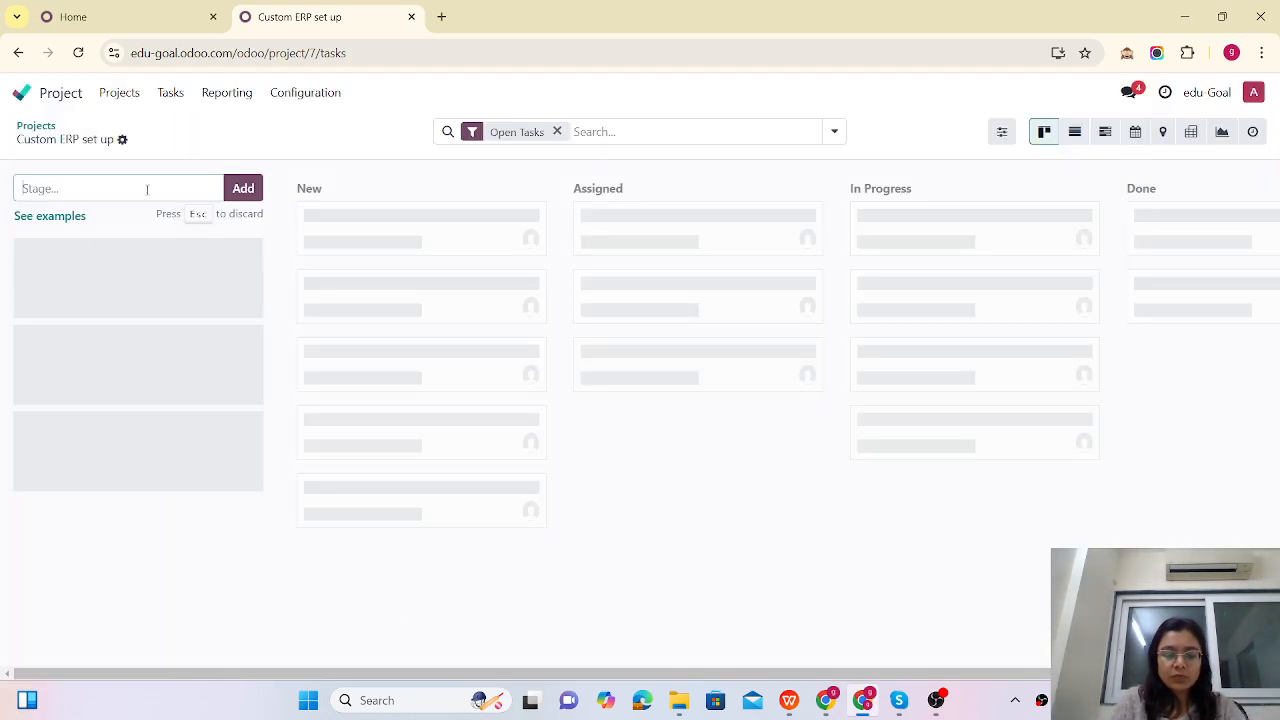
click(432, 195)
Step: Add the New, In progress and Done stages to the project board
click(144, 188)
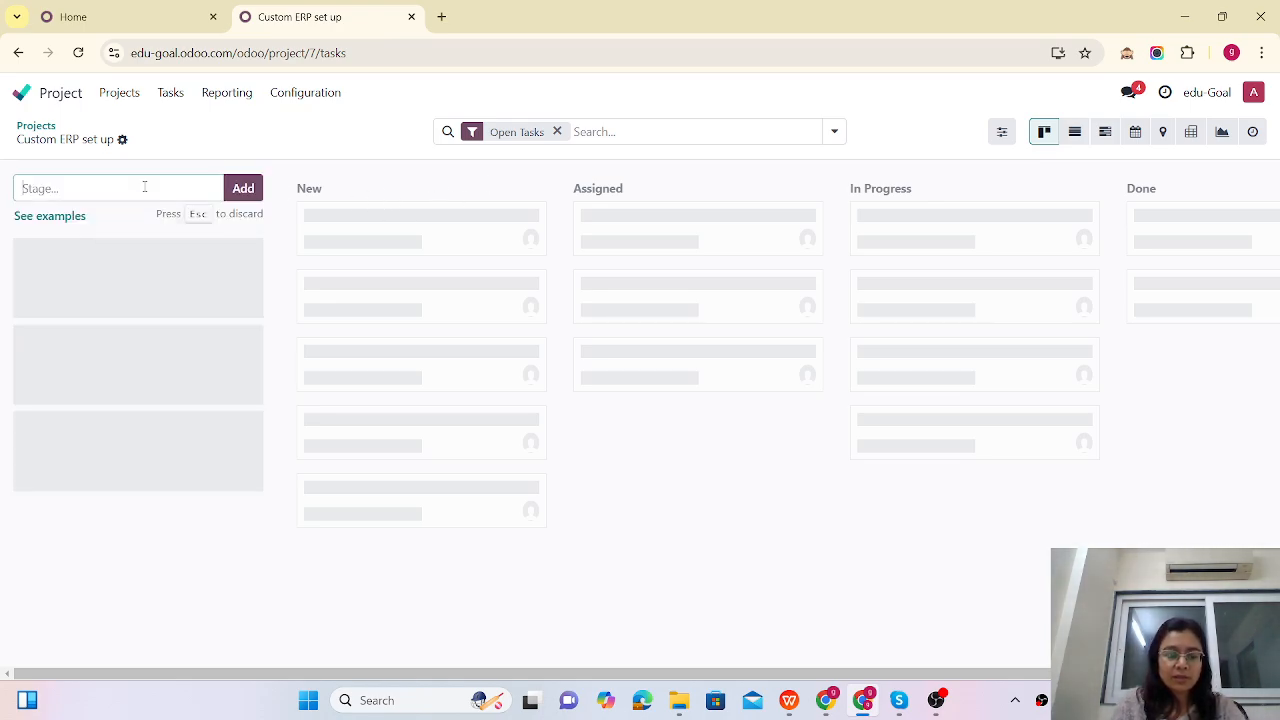
text(New)
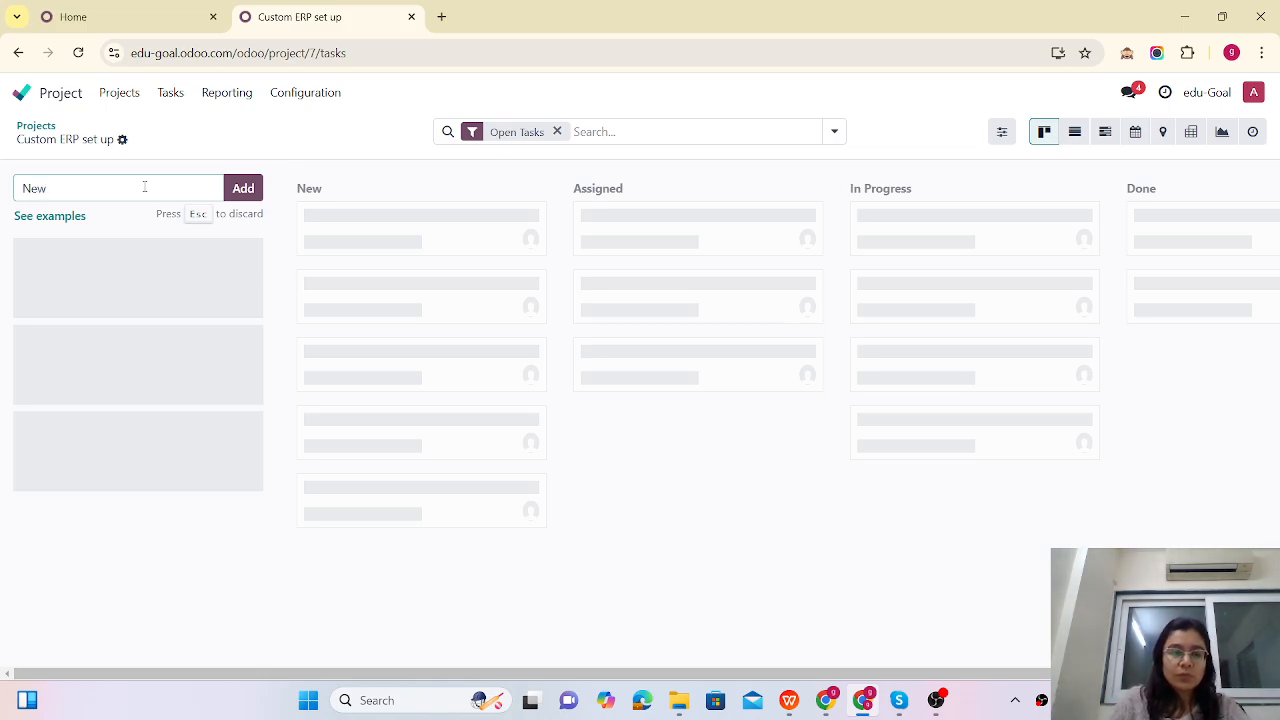
click(243, 188)
text(Ass)
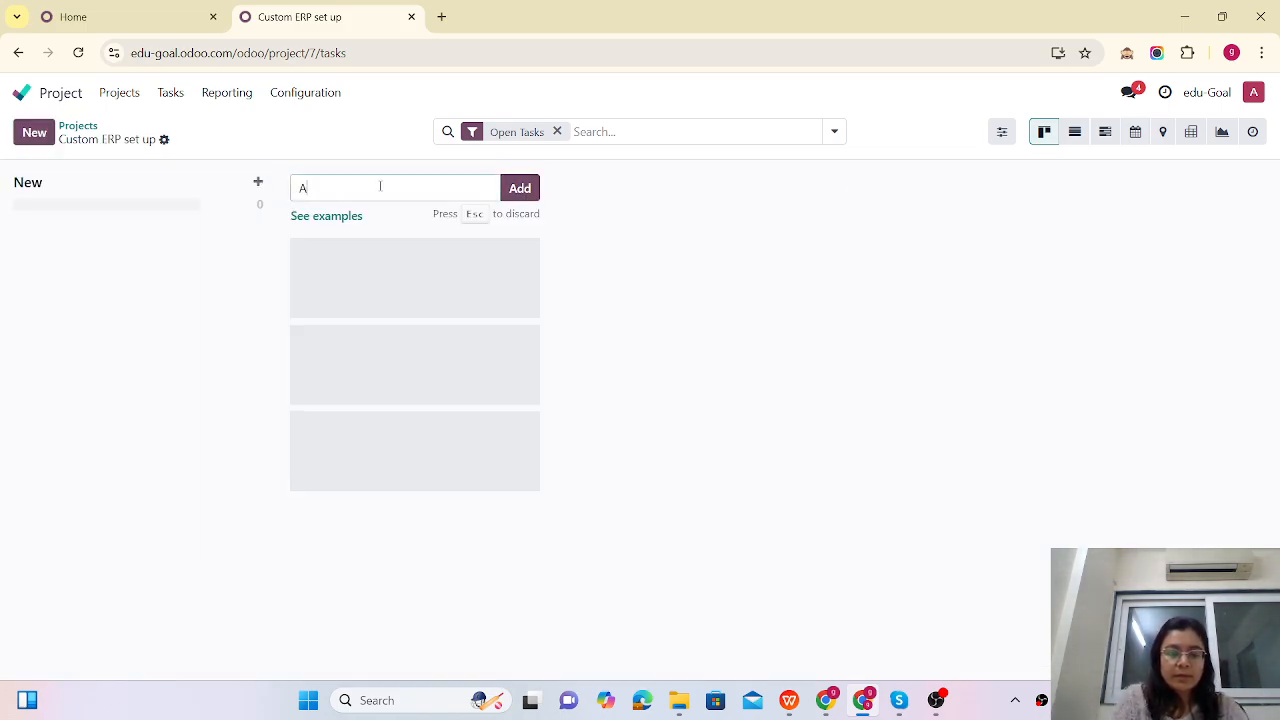
key(BackSpace)
key(BackSpace)
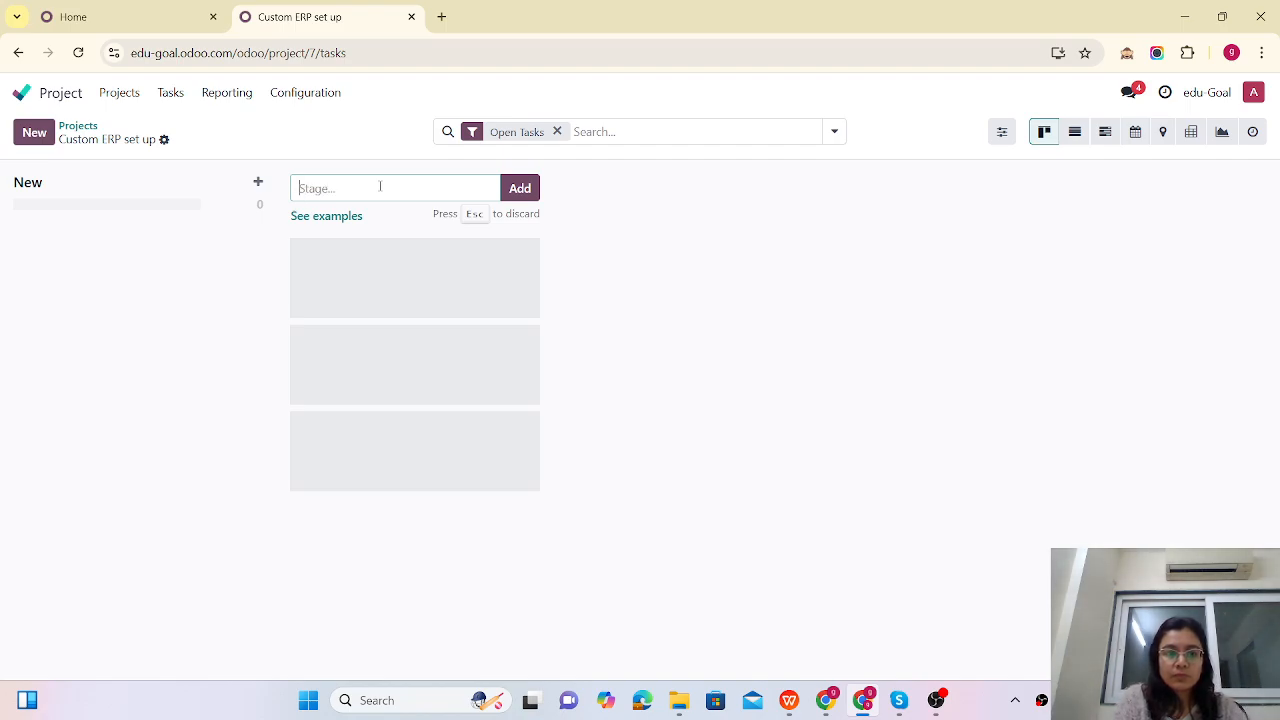
text(In pro)
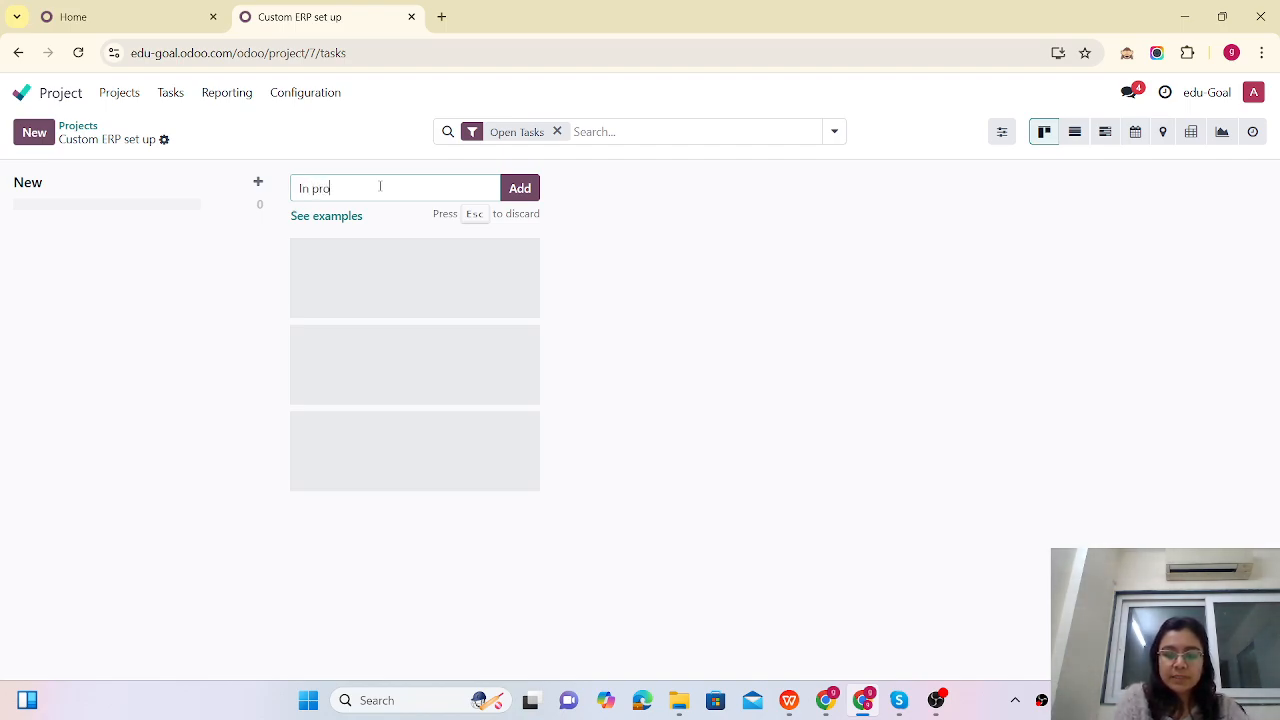
text(gress)
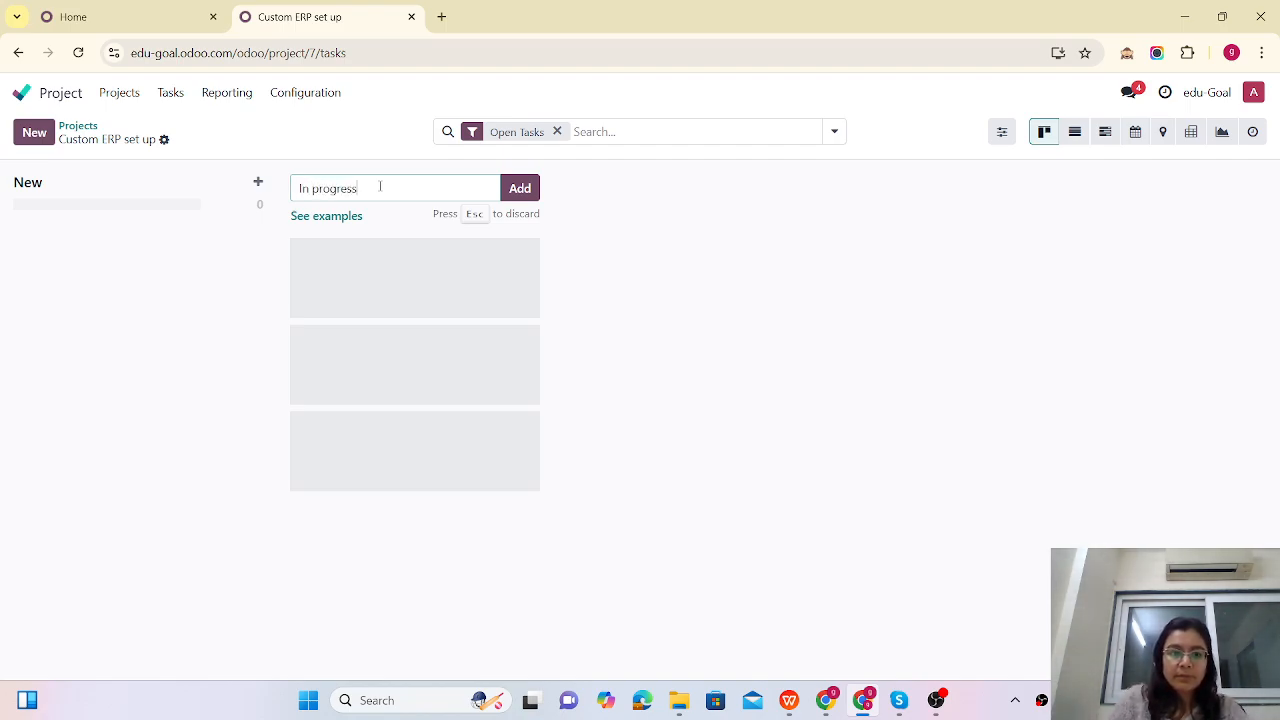
click(519, 190)
click(621, 182)
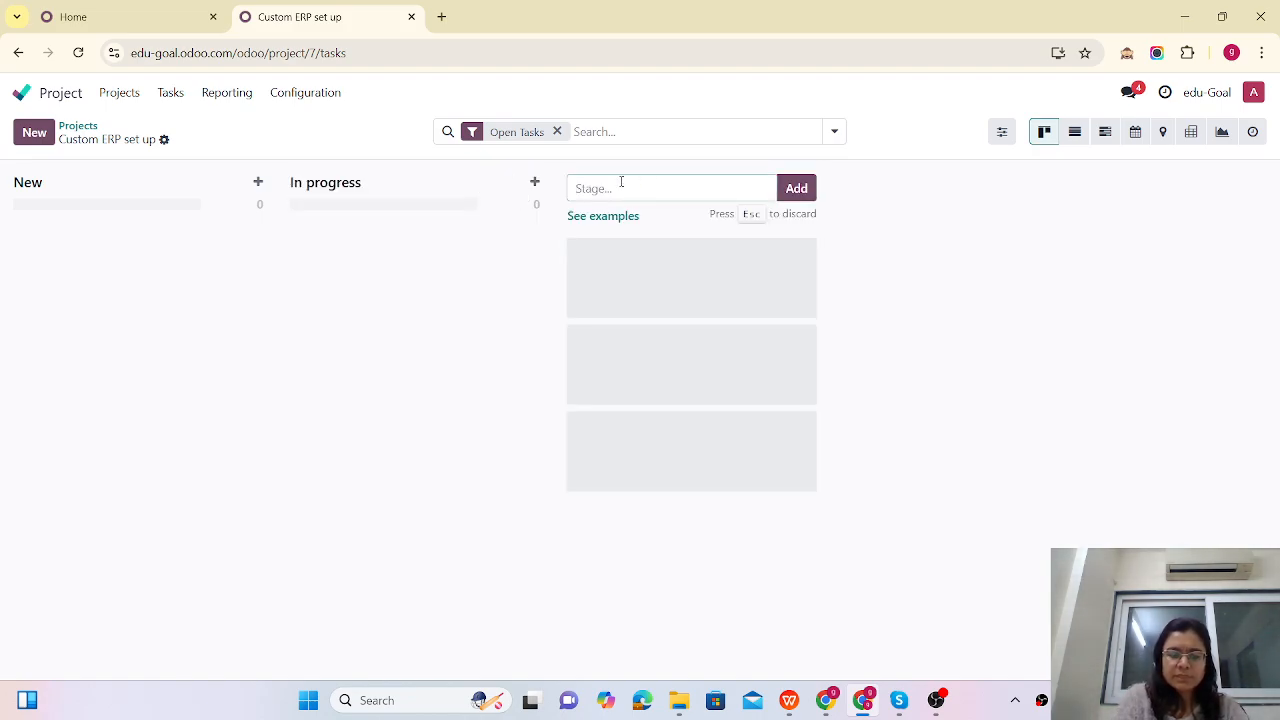
text(Done)
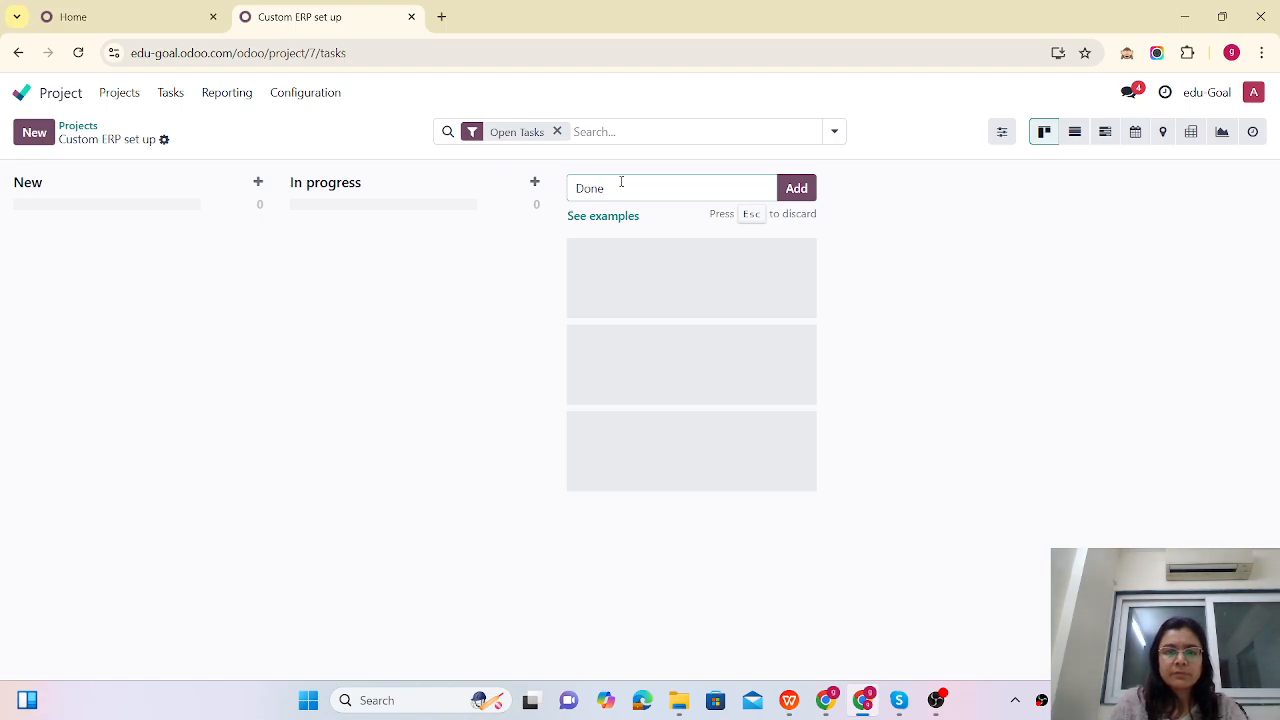
click(798, 189)
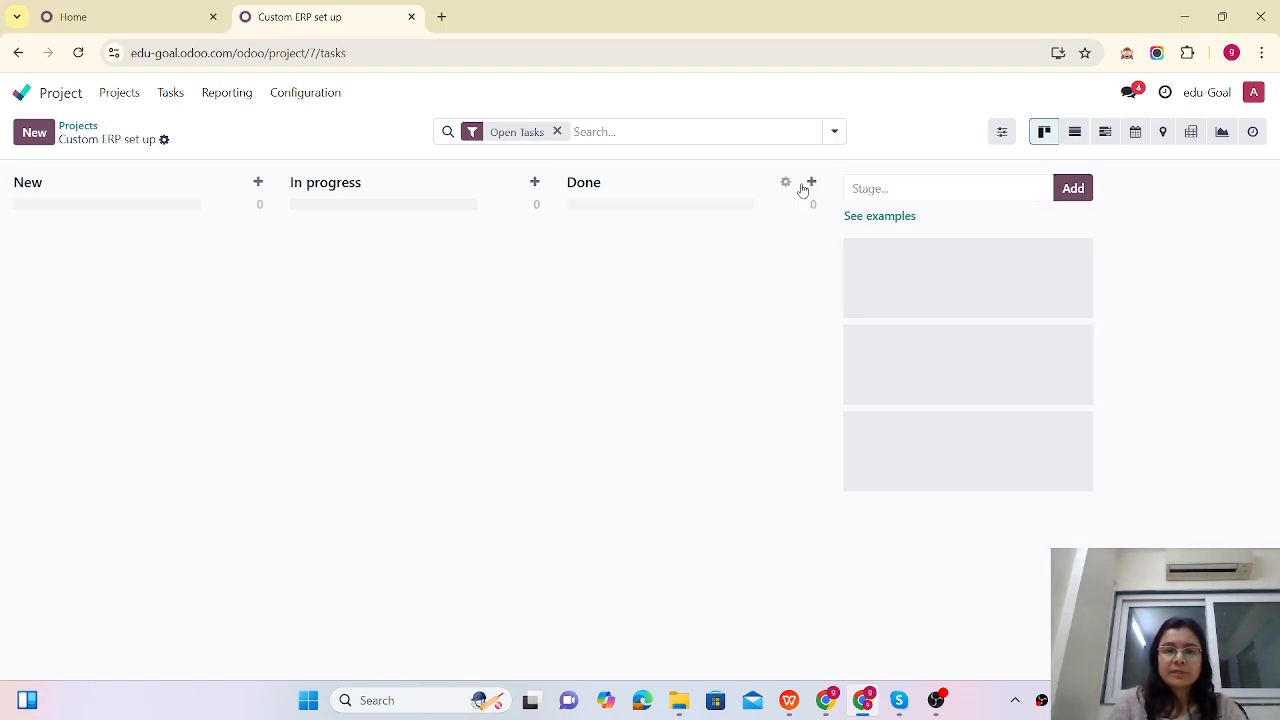
click(19, 94)
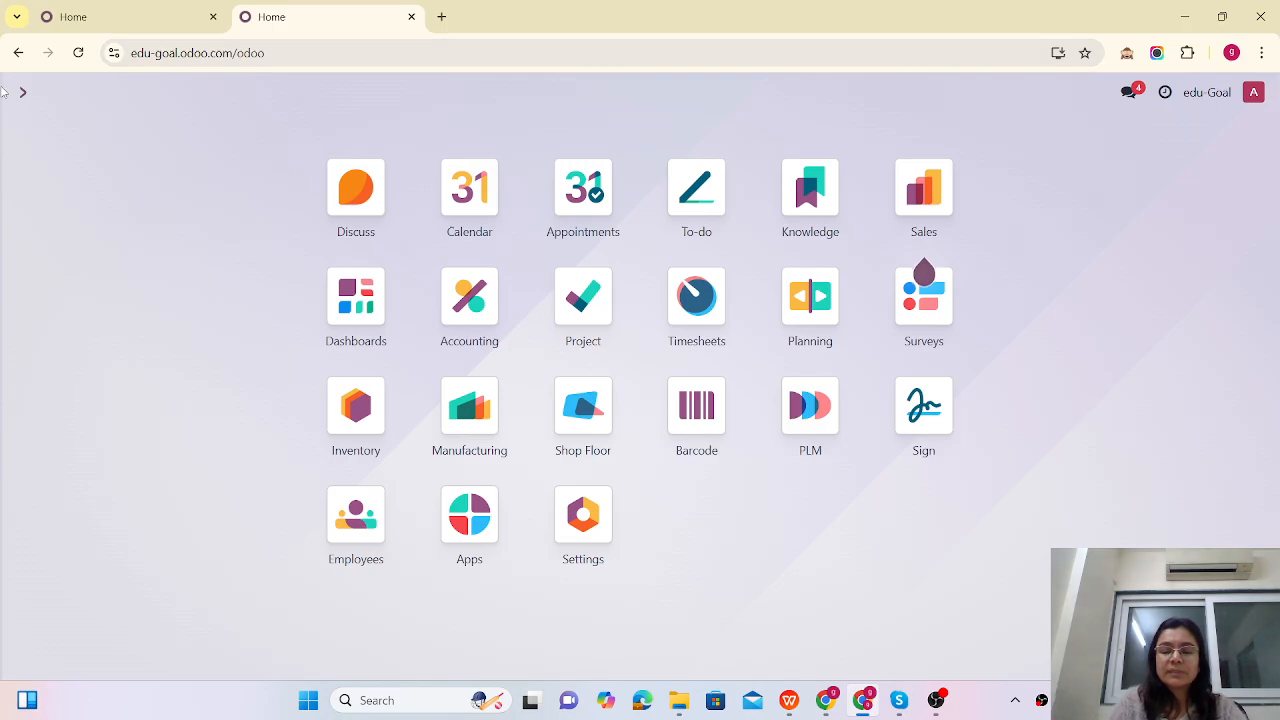
Step: Create and save a sales product named 'Development services' priced at 75
text(pro)
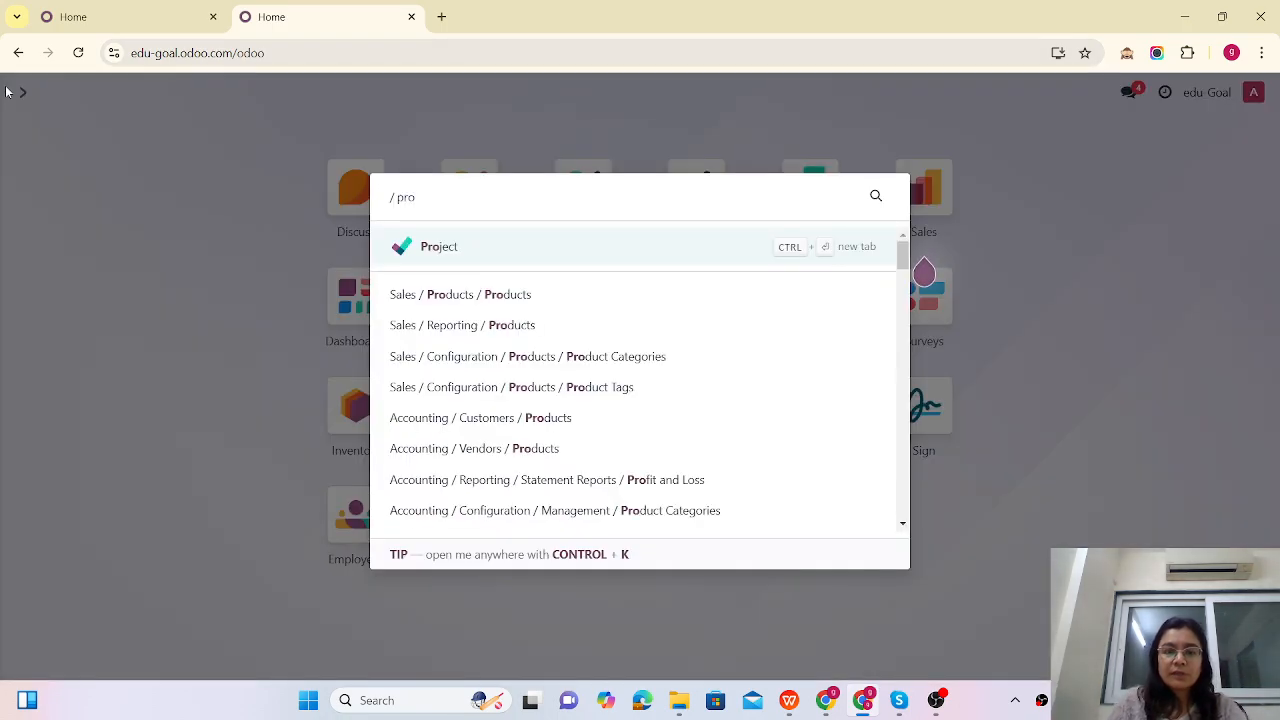
click(526, 297)
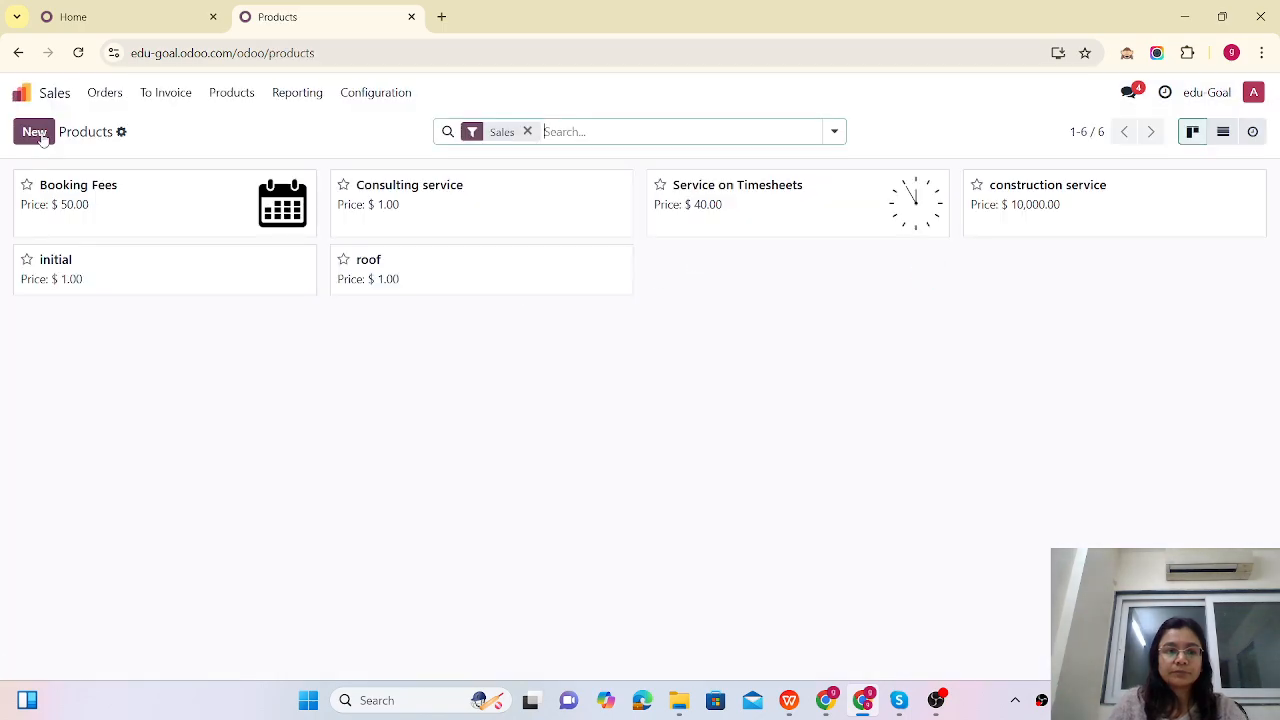
click(34, 134)
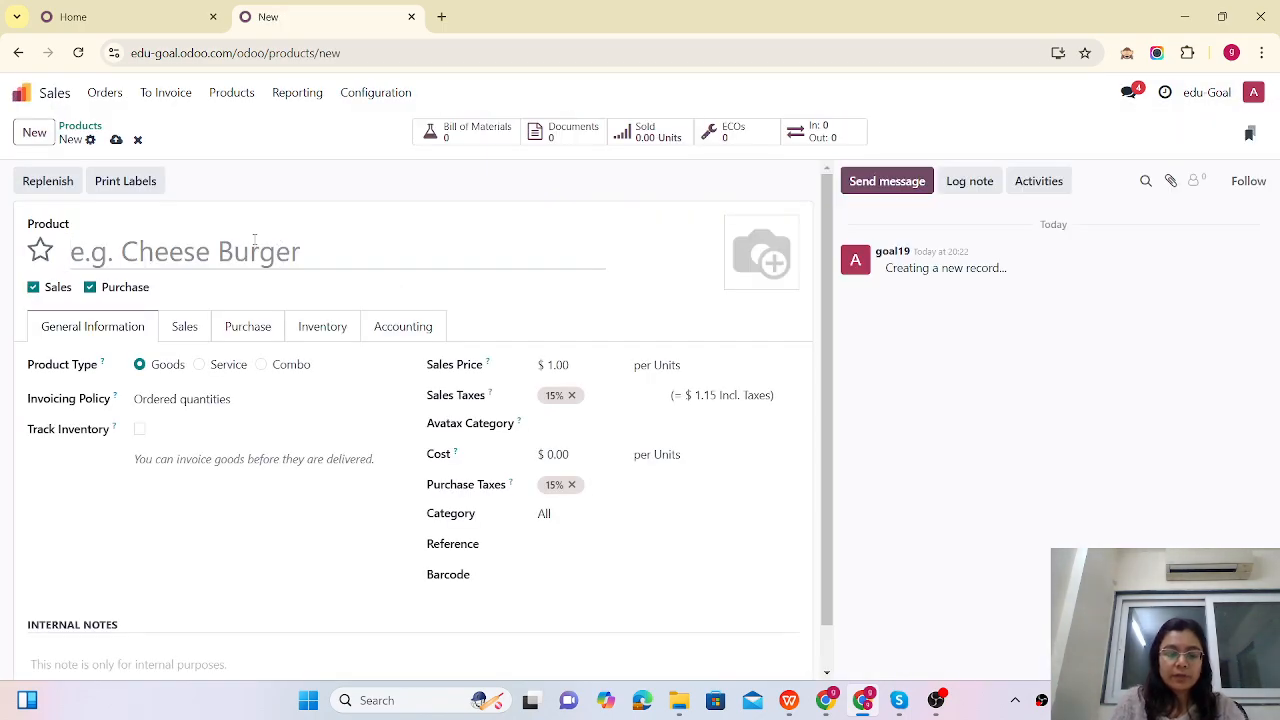
text(Developm)
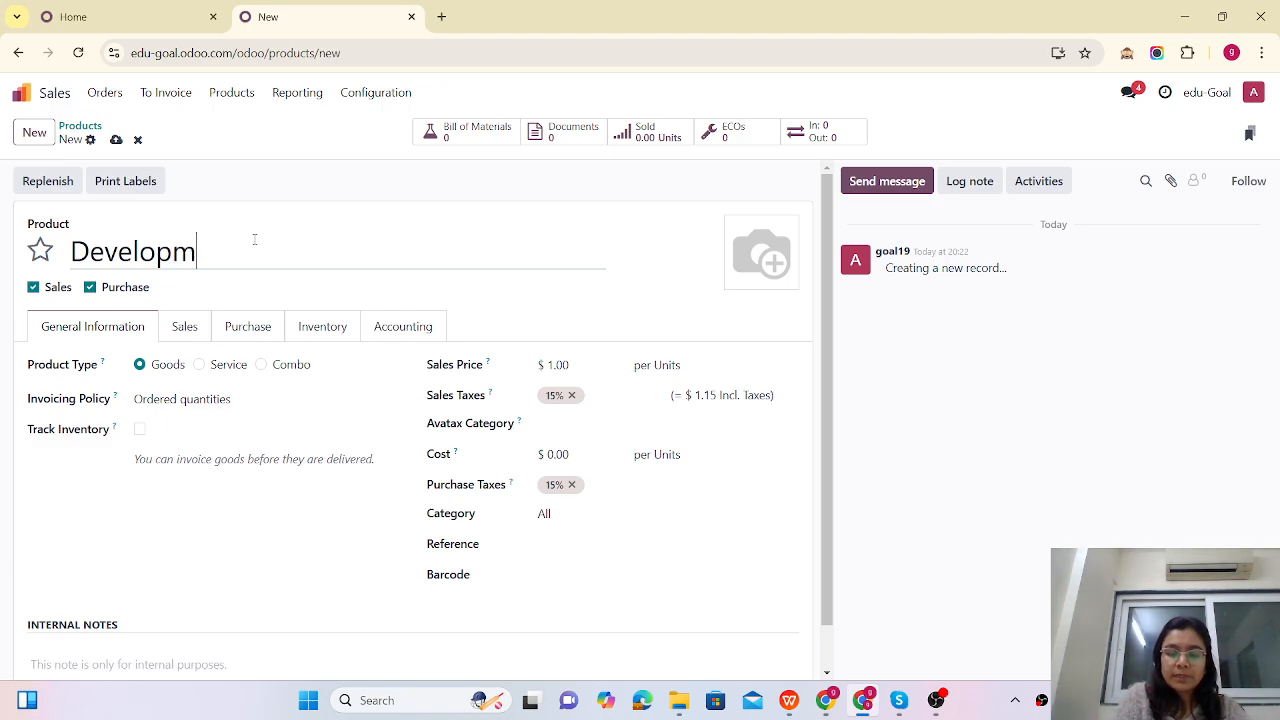
text(ent ser)
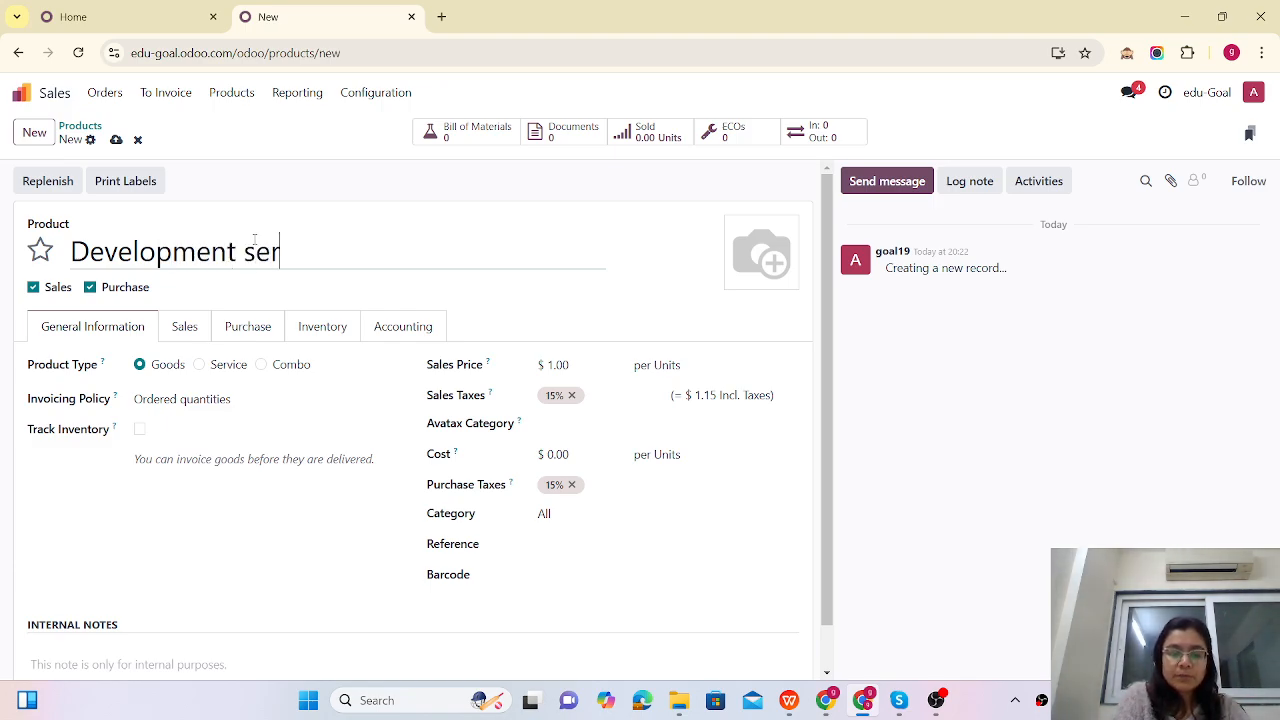
text(vices)
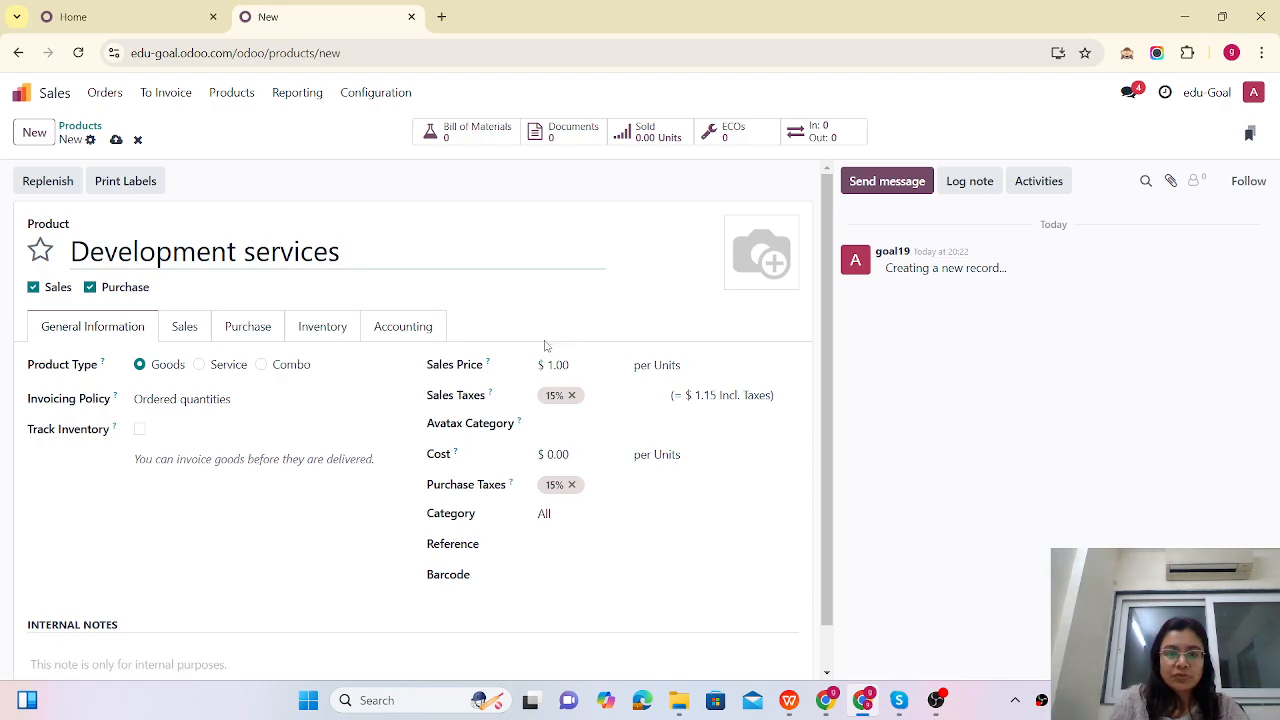
click(577, 365)
text(7)
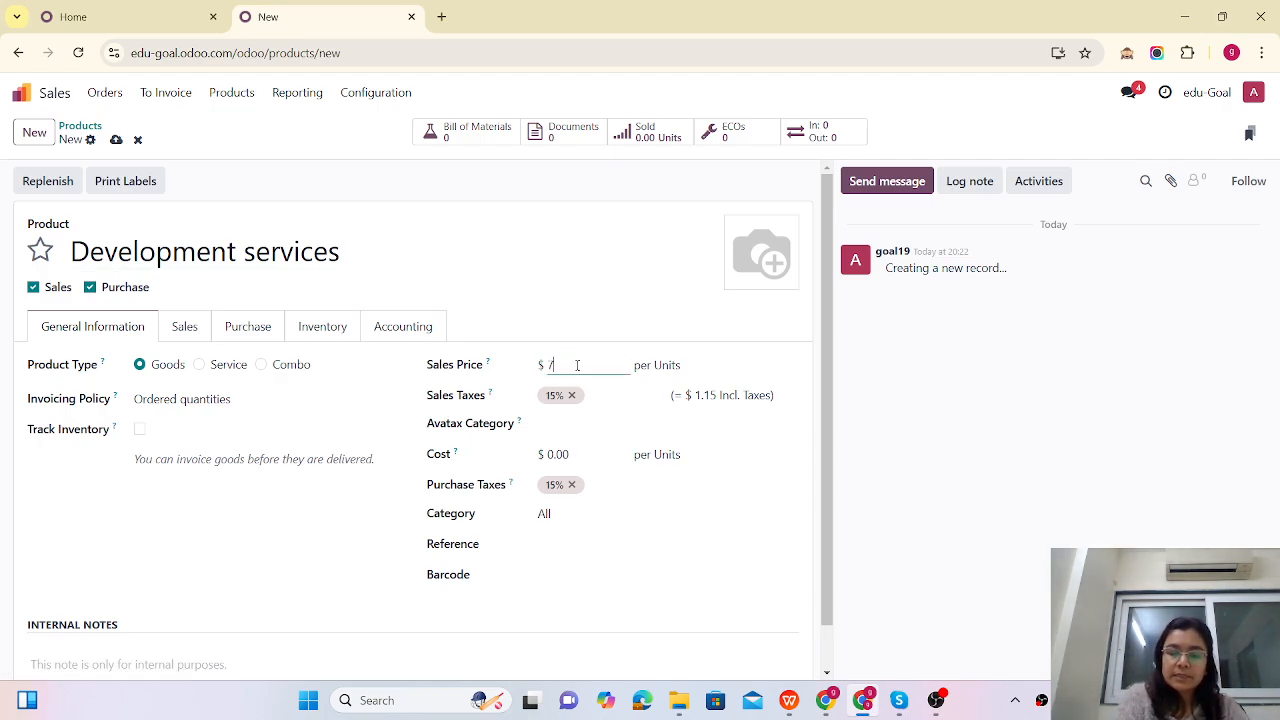
text(5)
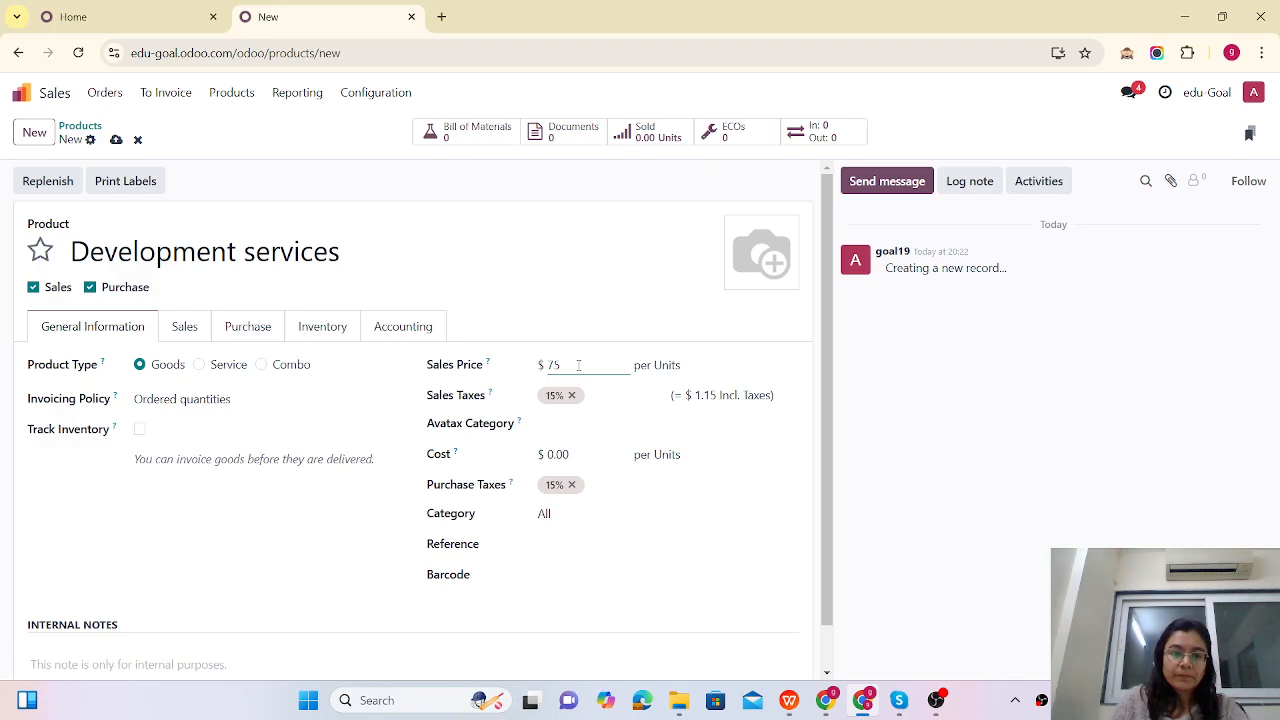
click(116, 139)
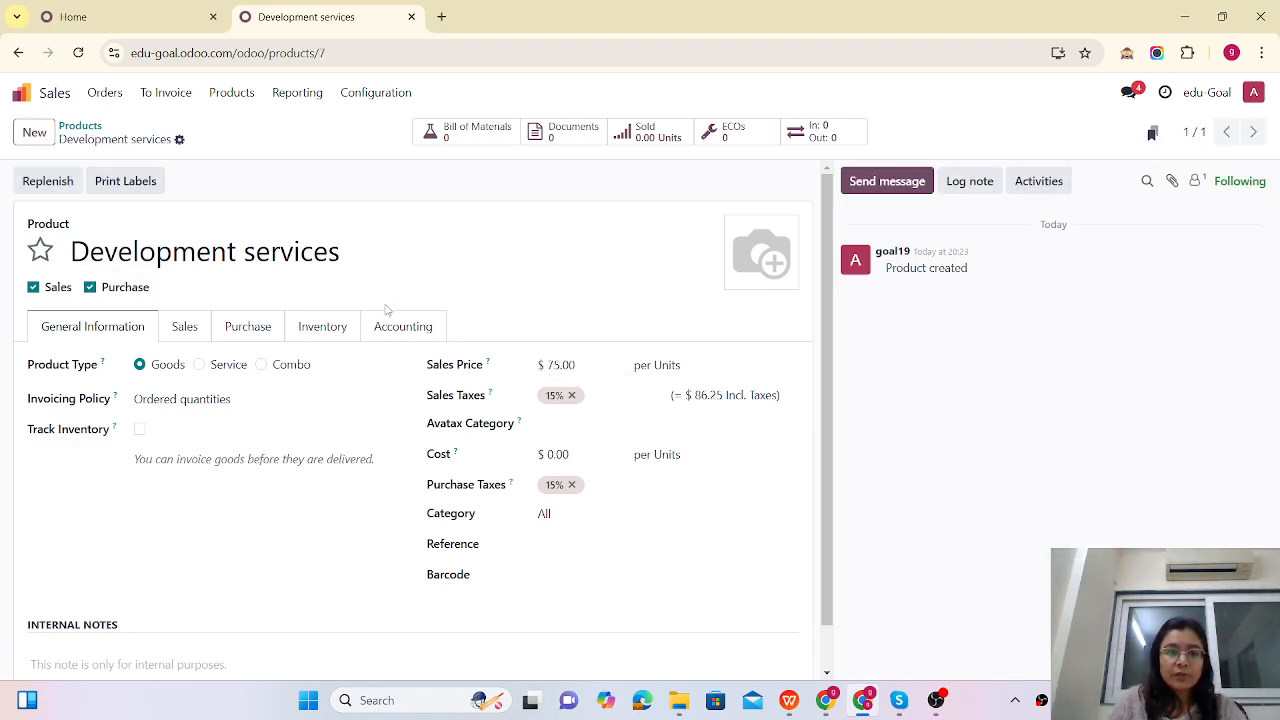
Step: Make it a service that creates a Task in Custom ERP set up, invoiced Based on Timesheets
click(201, 366)
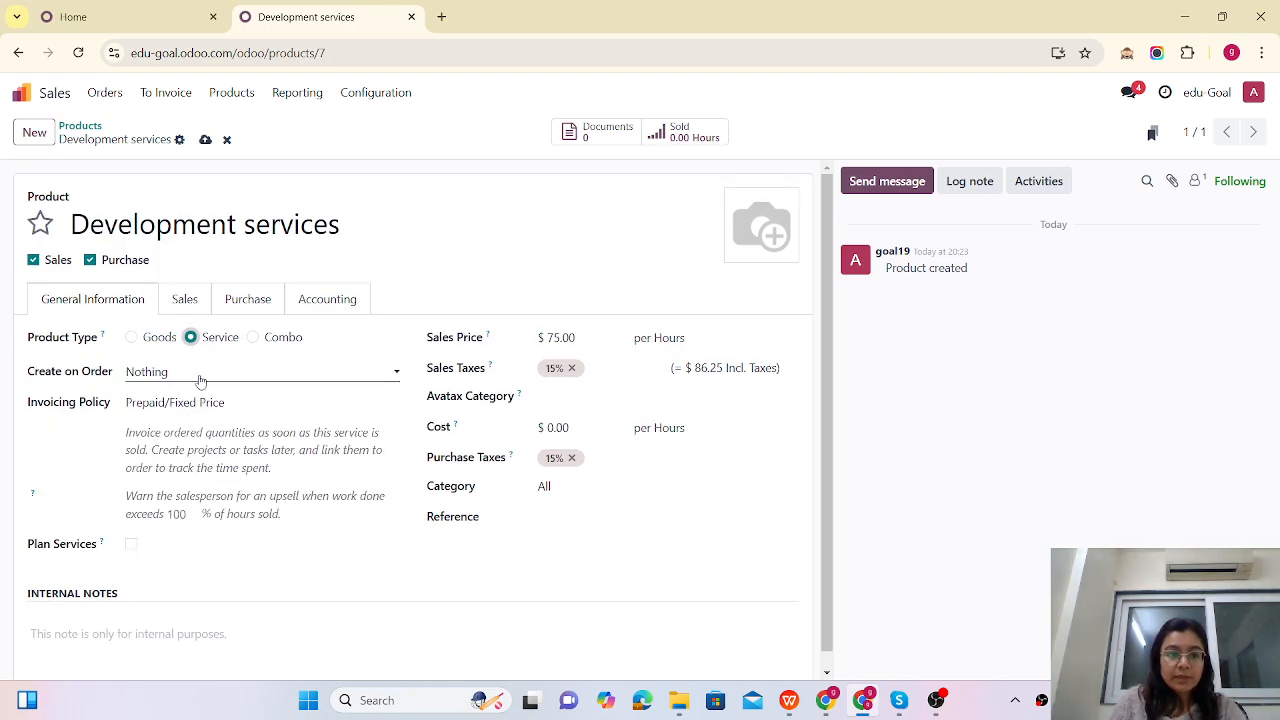
click(200, 381)
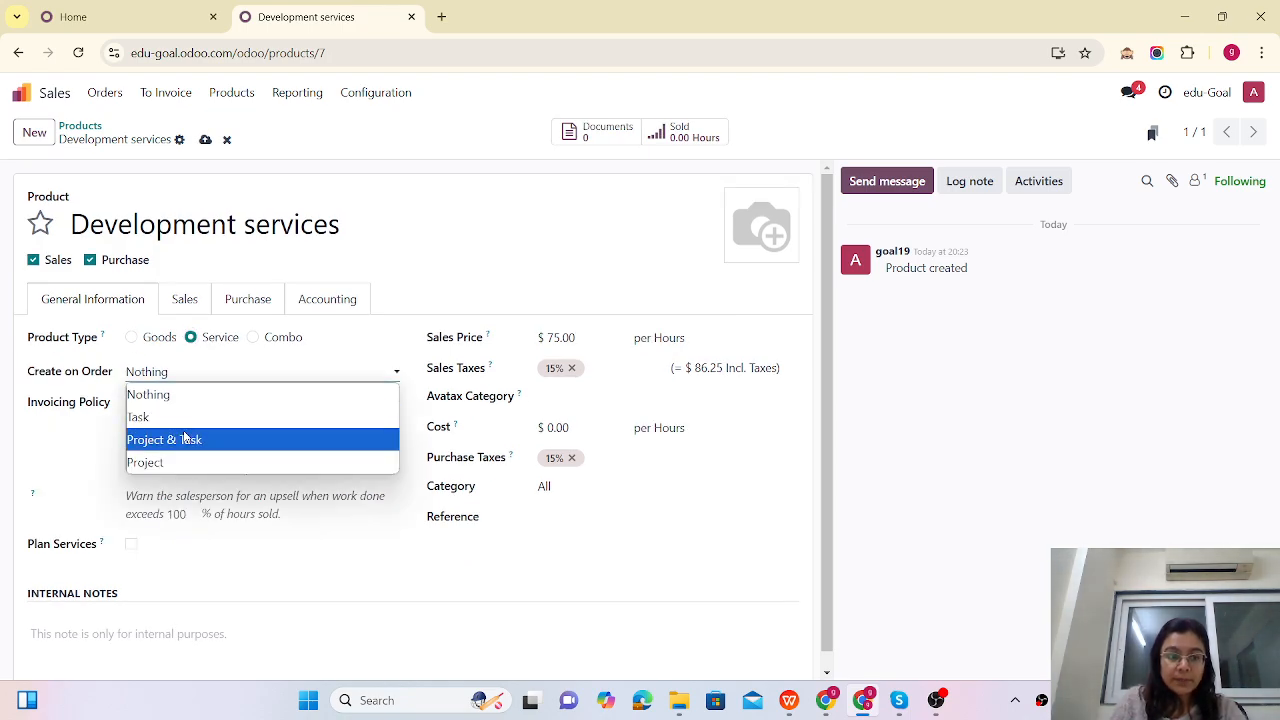
click(983, 557)
click(187, 409)
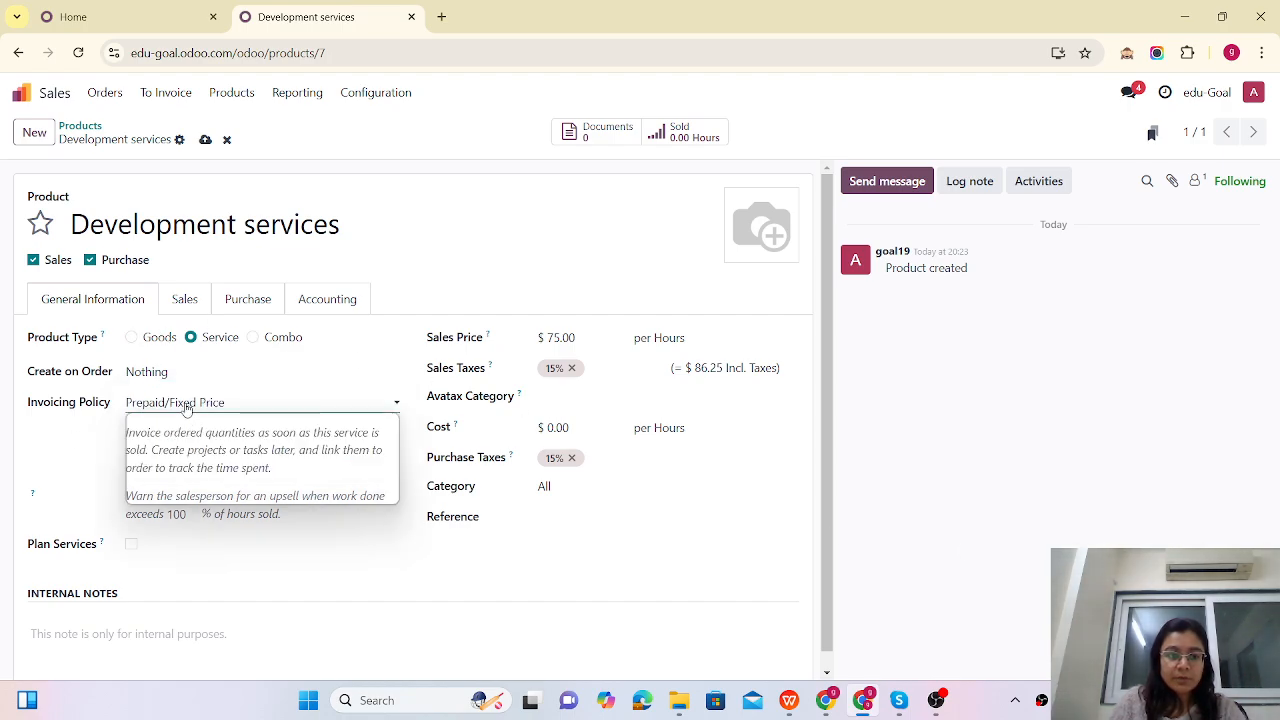
click(183, 446)
click(185, 374)
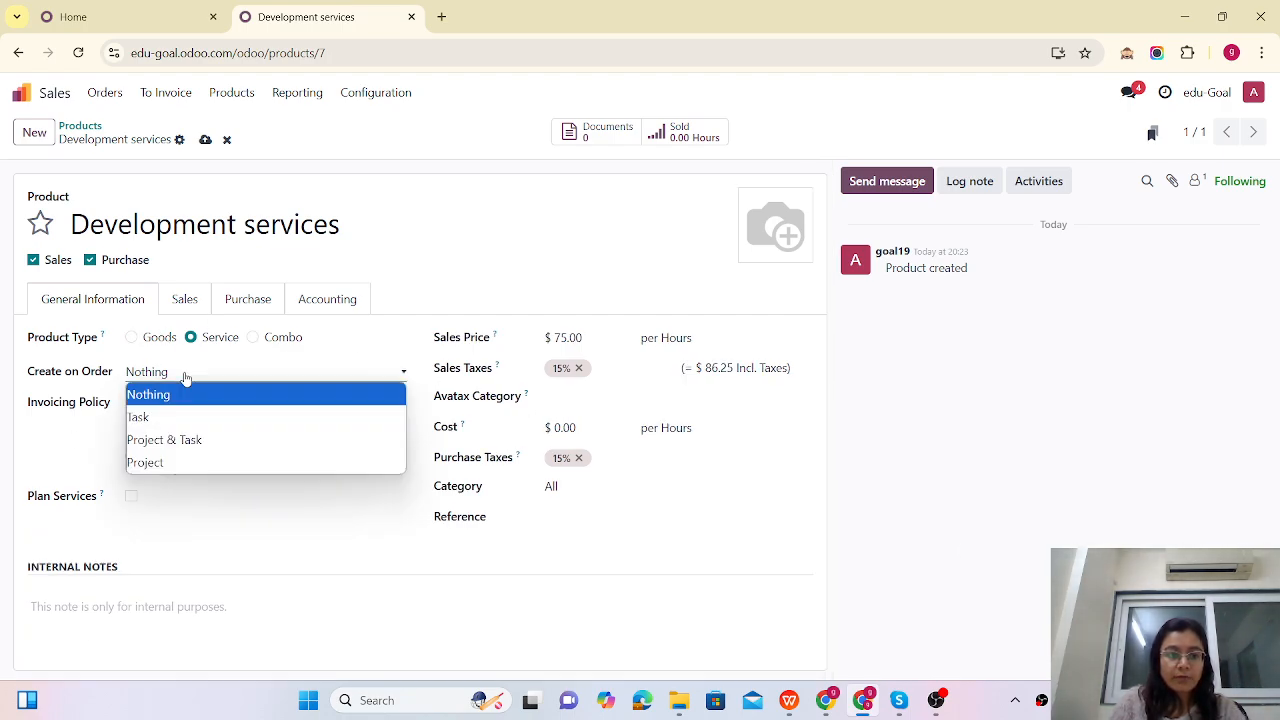
click(145, 417)
click(163, 401)
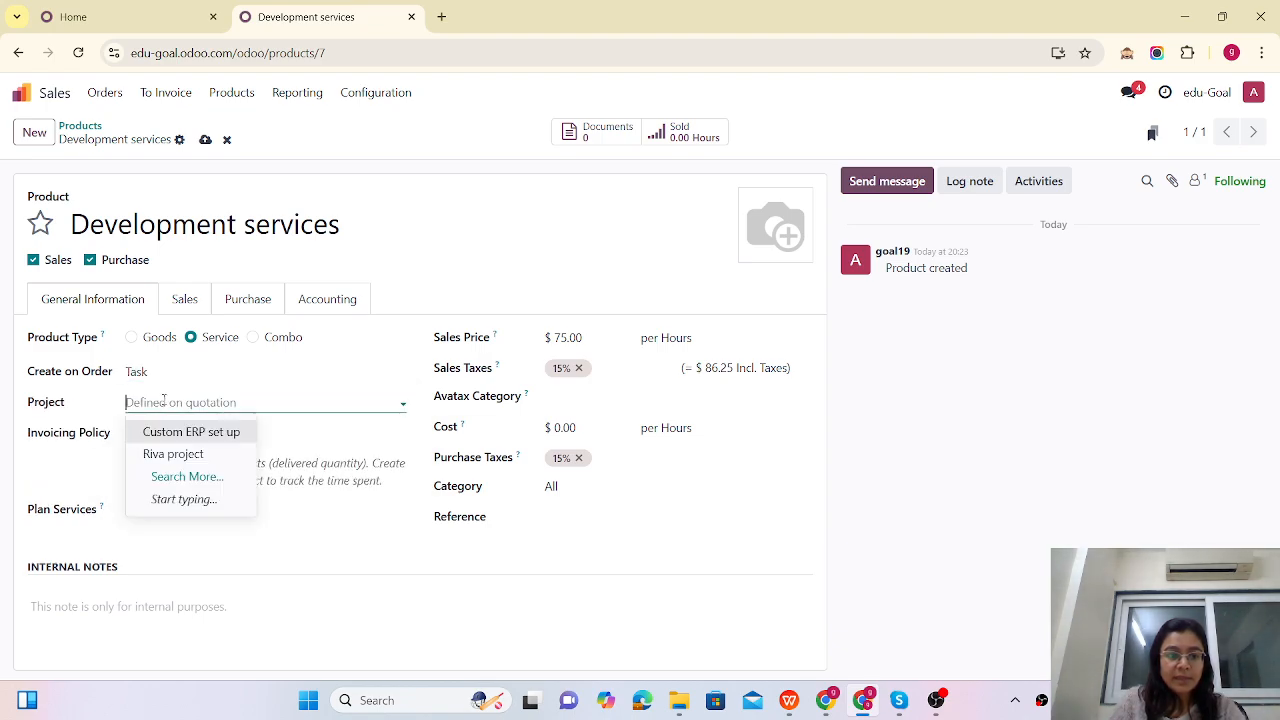
click(168, 431)
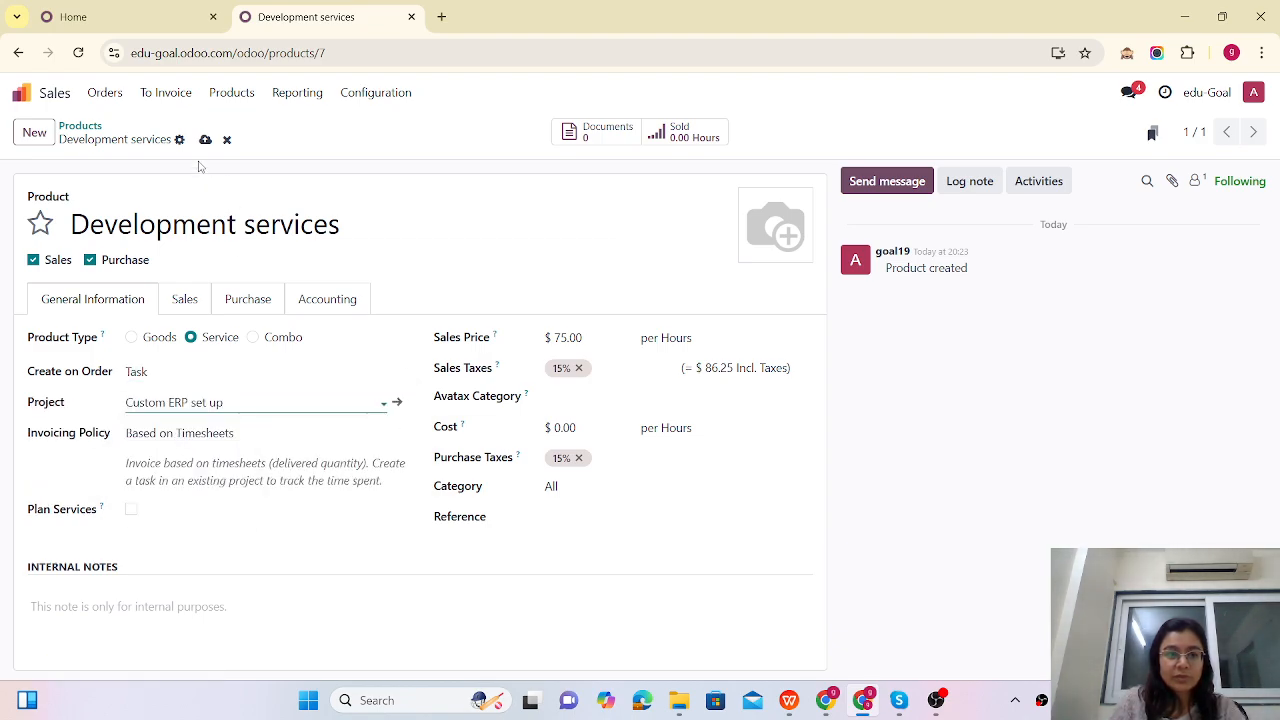
click(205, 141)
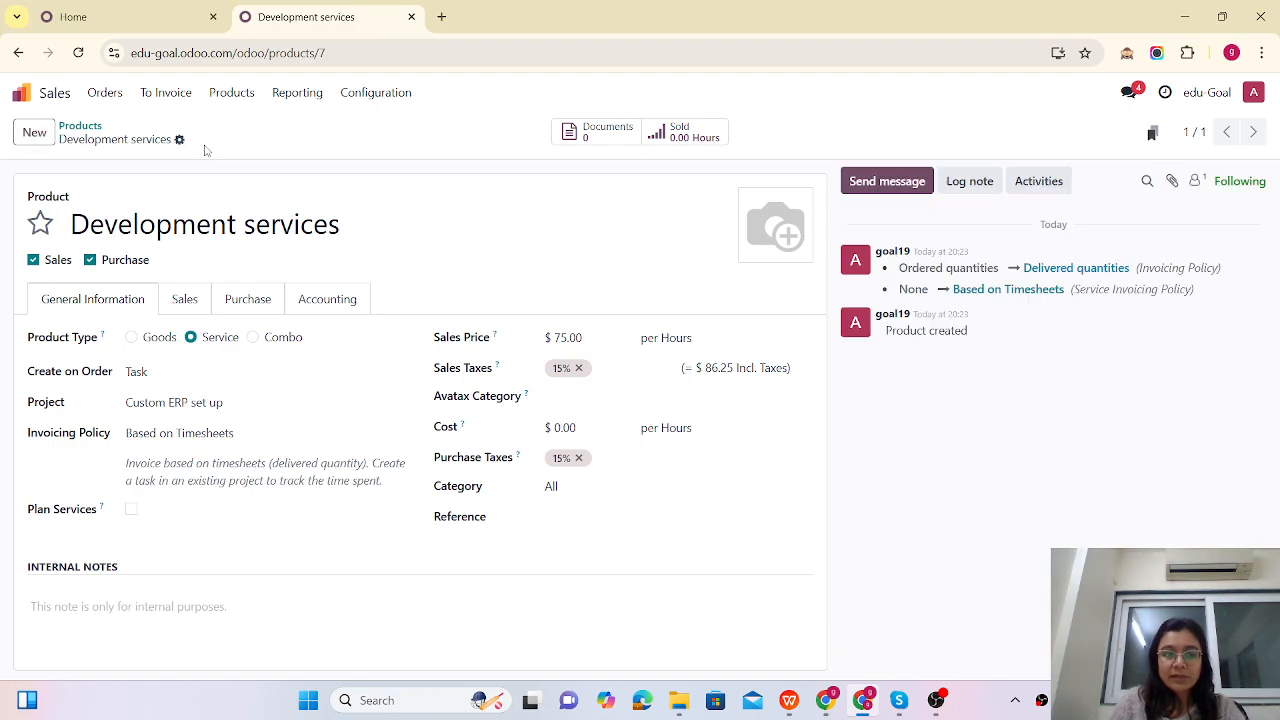
Step: Start a new product named 'Testing'
click(179, 139)
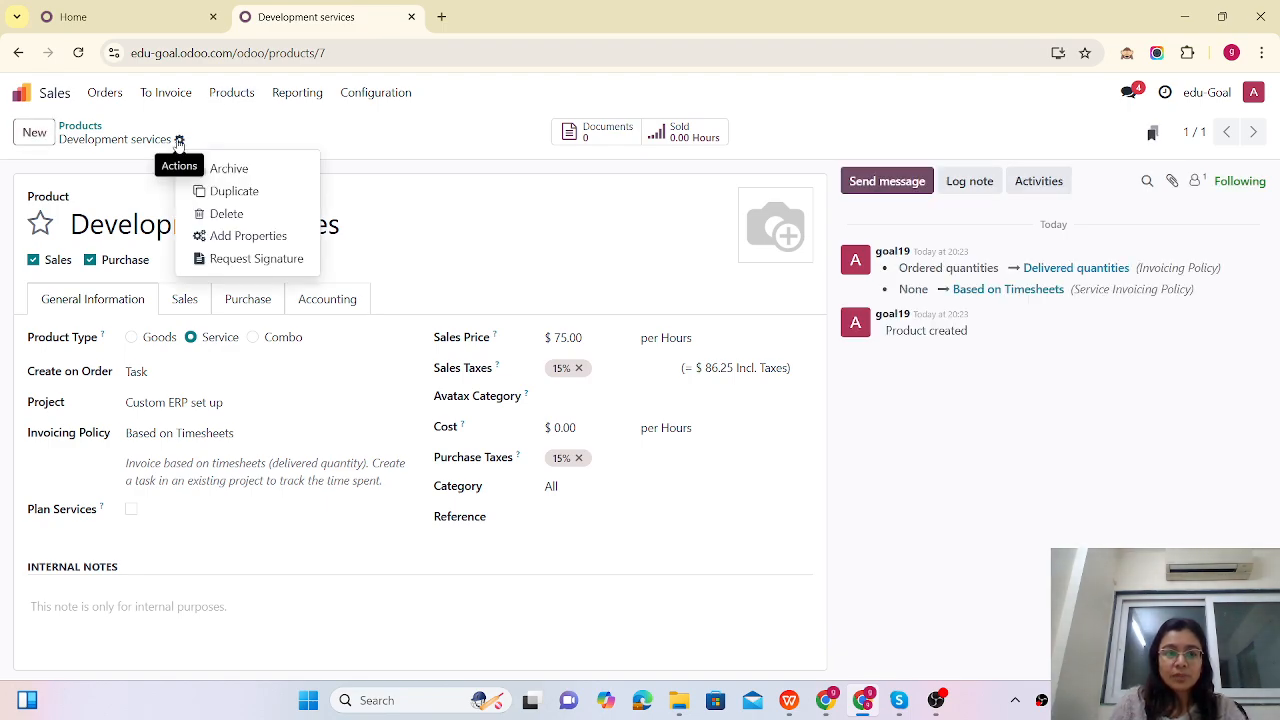
click(33, 136)
text(\)
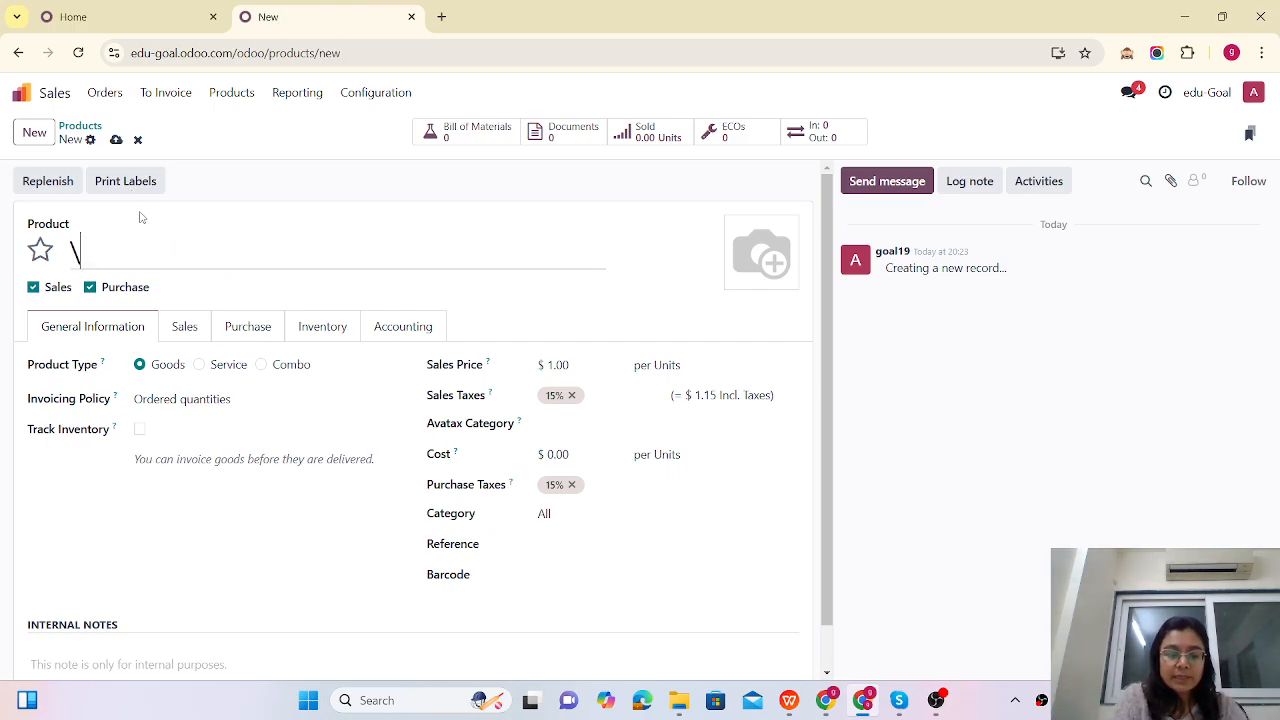
text(Testi)
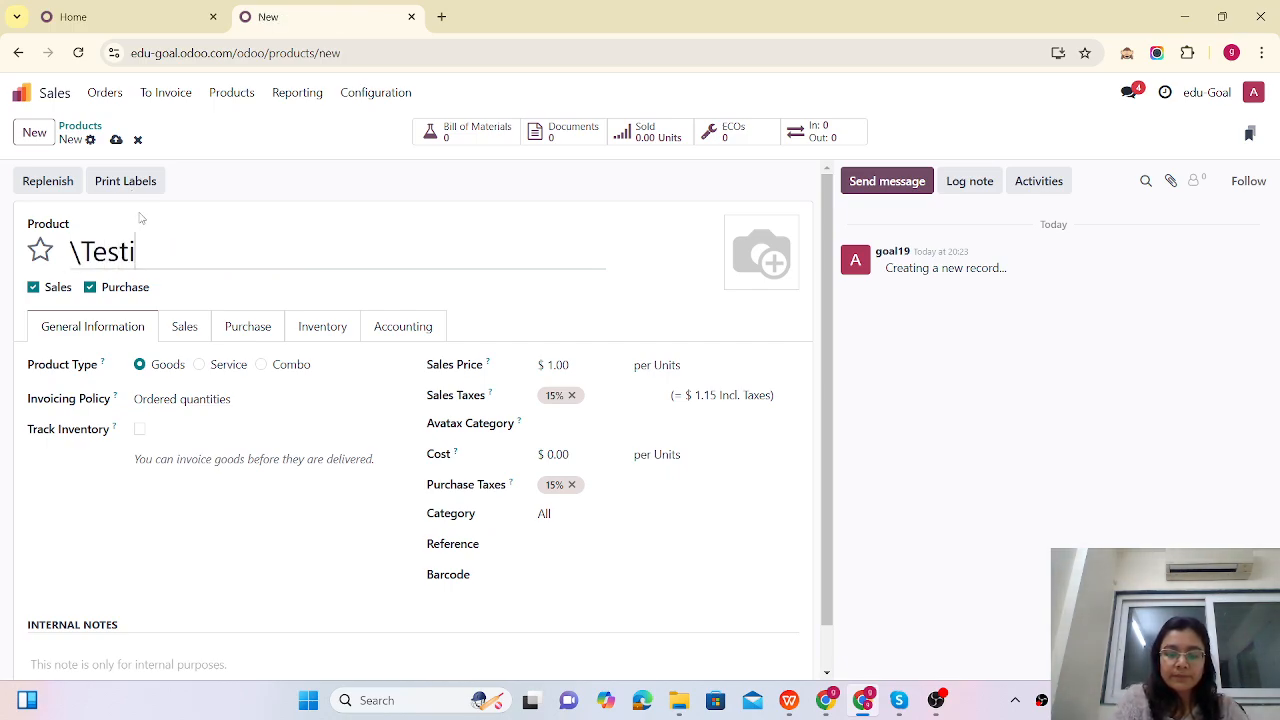
text(ng)
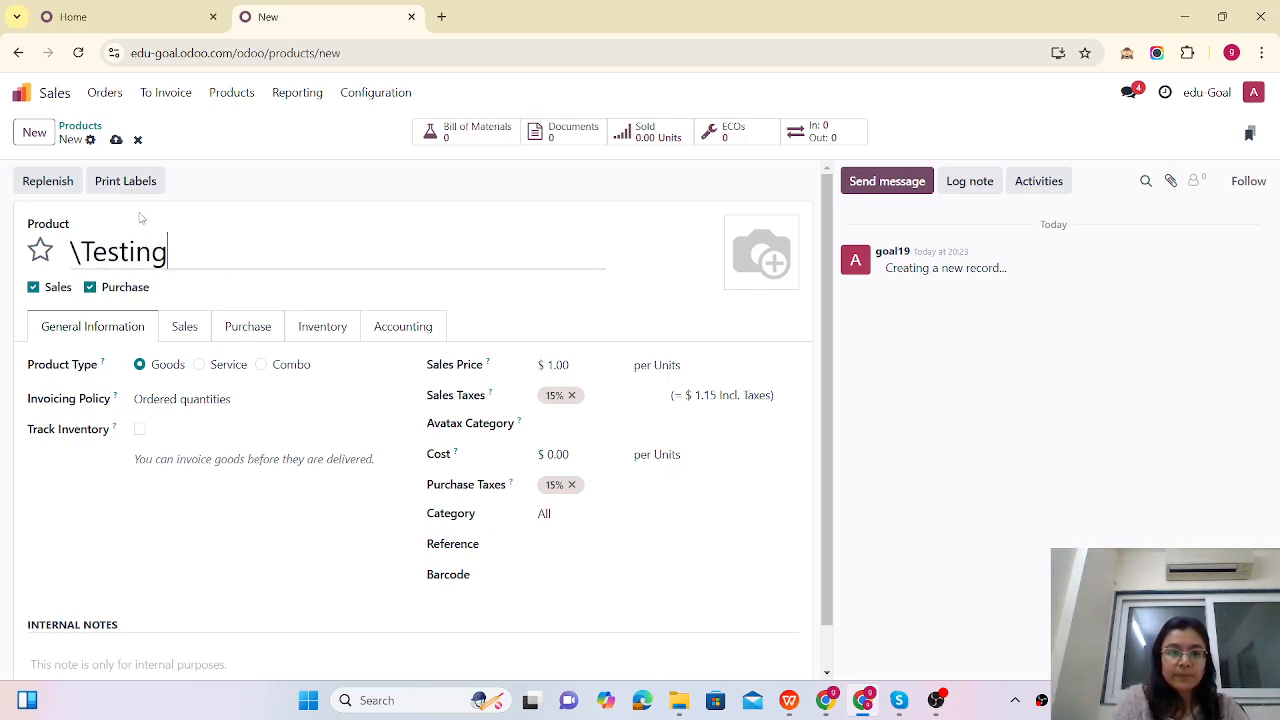
click(81, 251)
key(BackSpace)
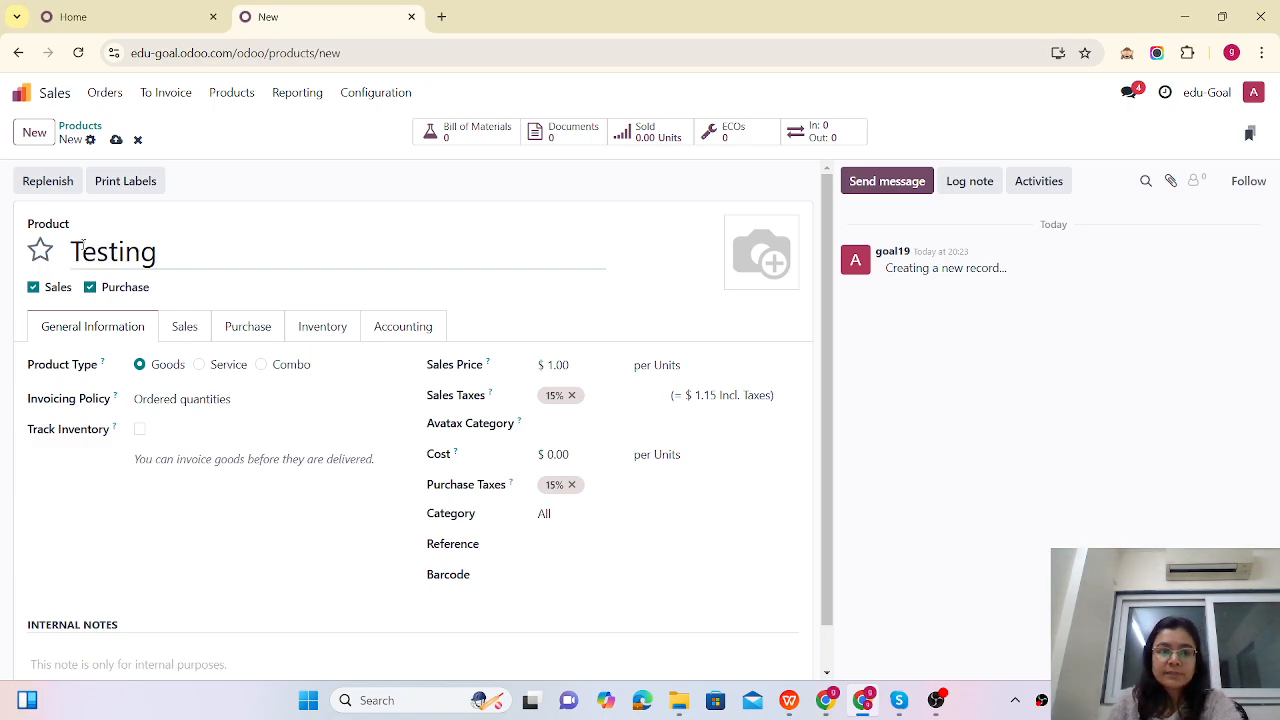
Step: Make Testing a 50 service creating Tasks in Custom ERP set up, invoiced Based on Timesheets, and save
click(199, 365)
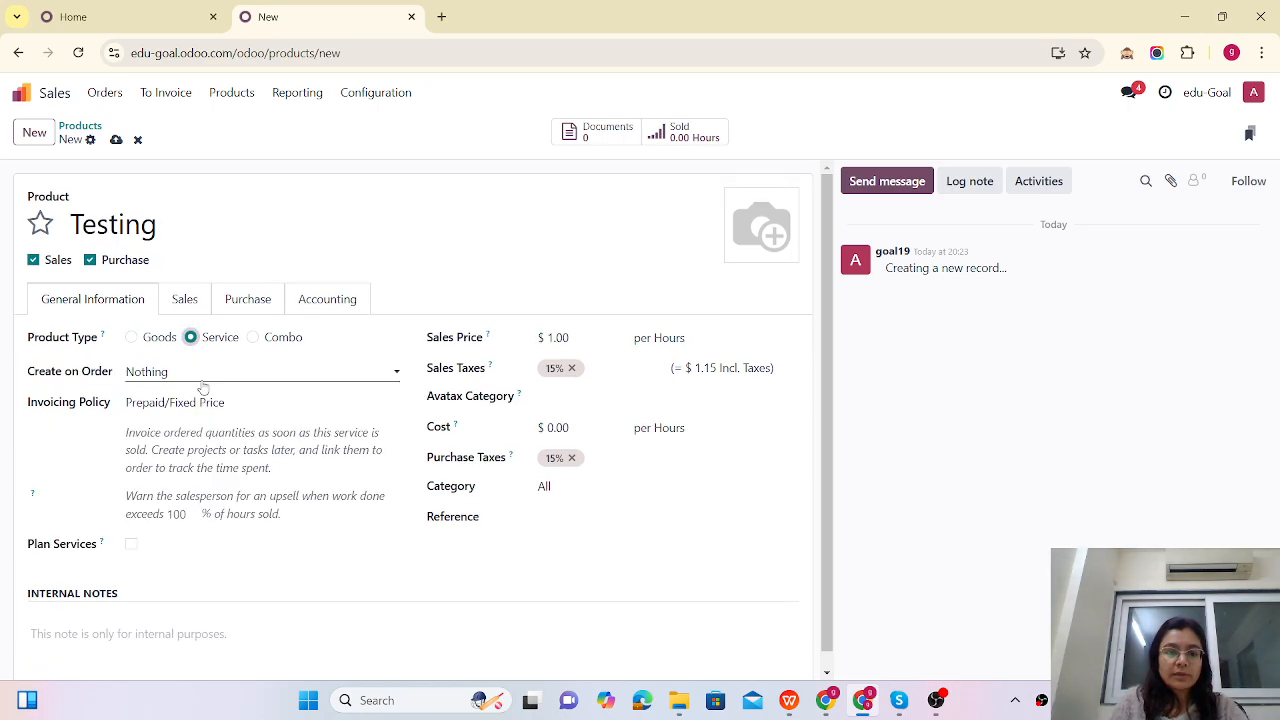
click(203, 376)
click(171, 414)
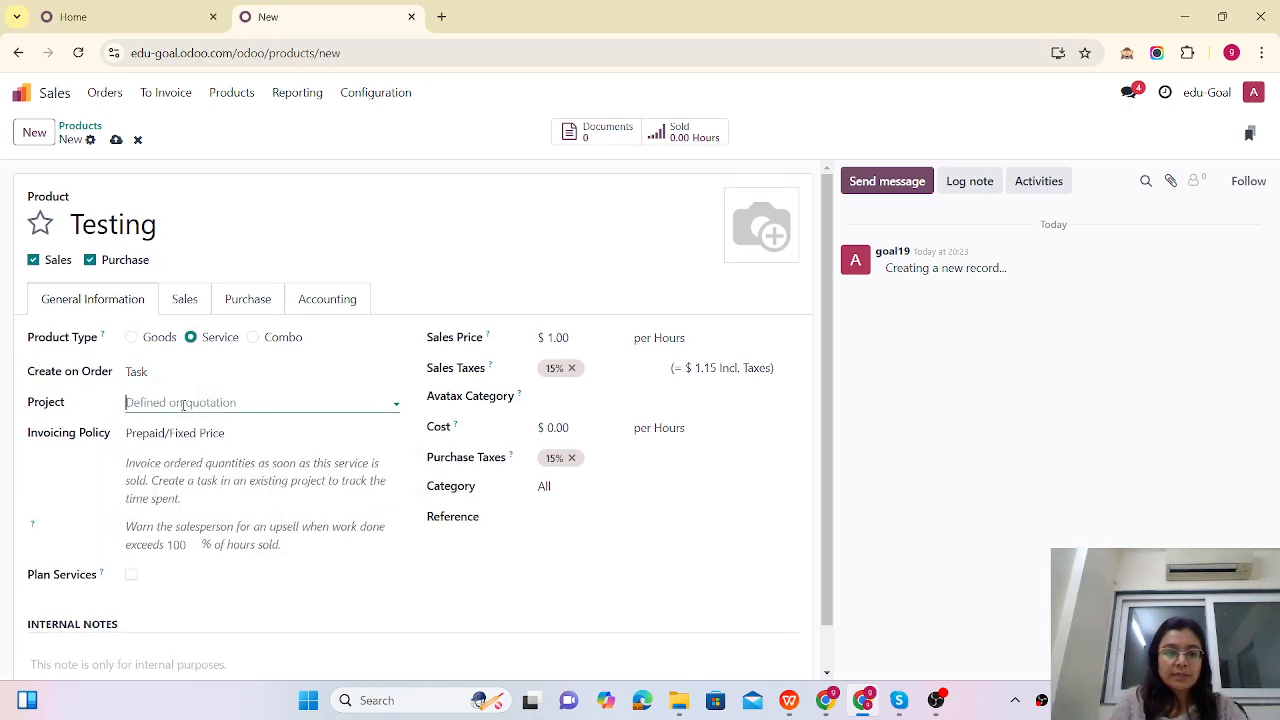
click(183, 403)
click(191, 431)
click(573, 341)
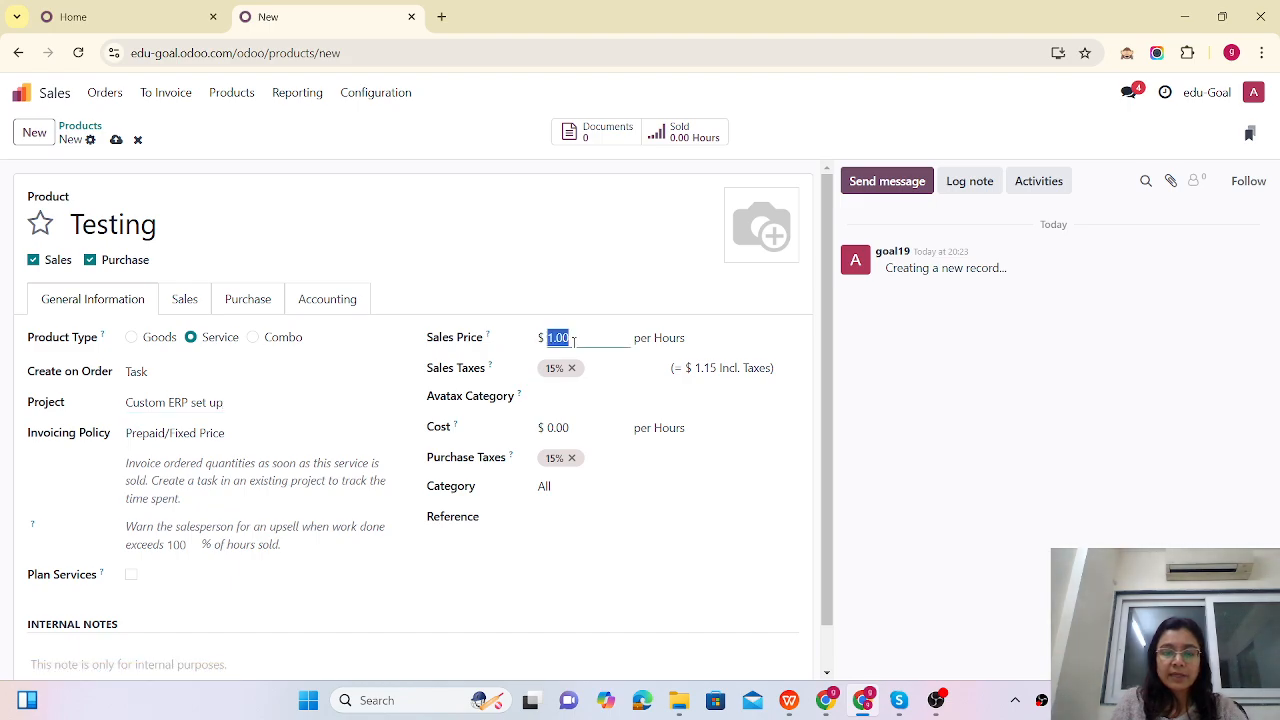
text(50)
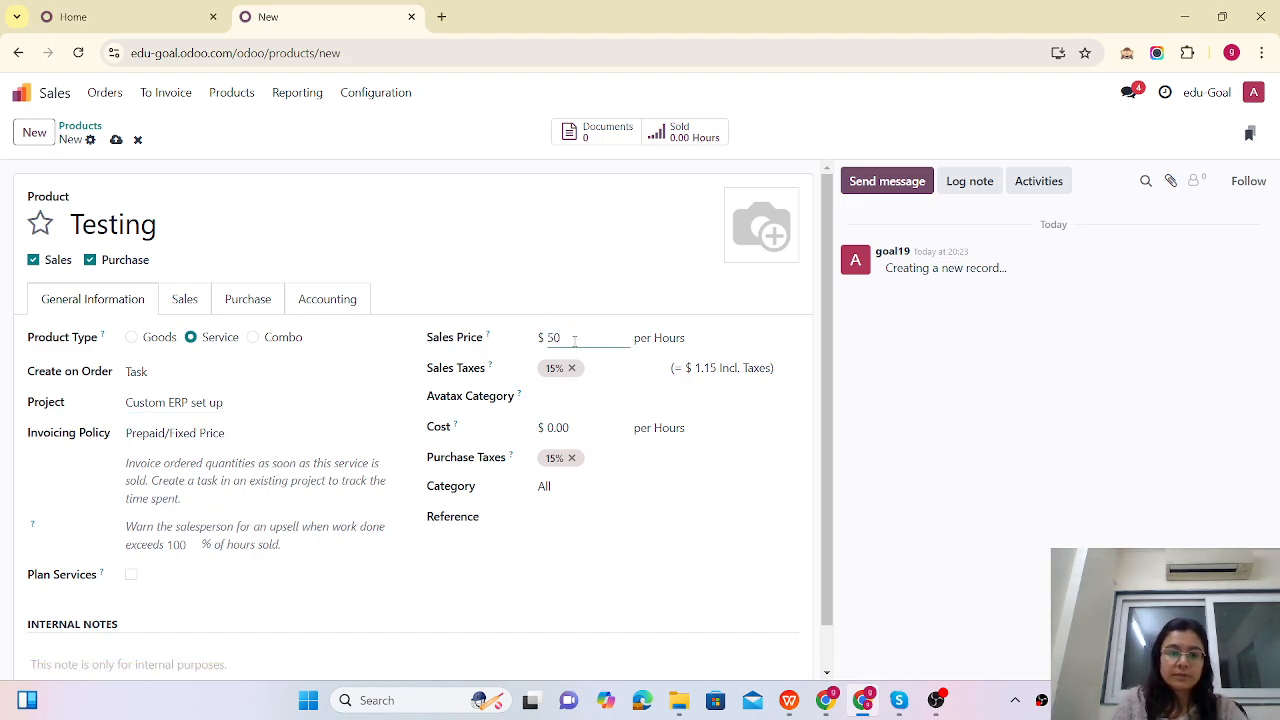
click(203, 433)
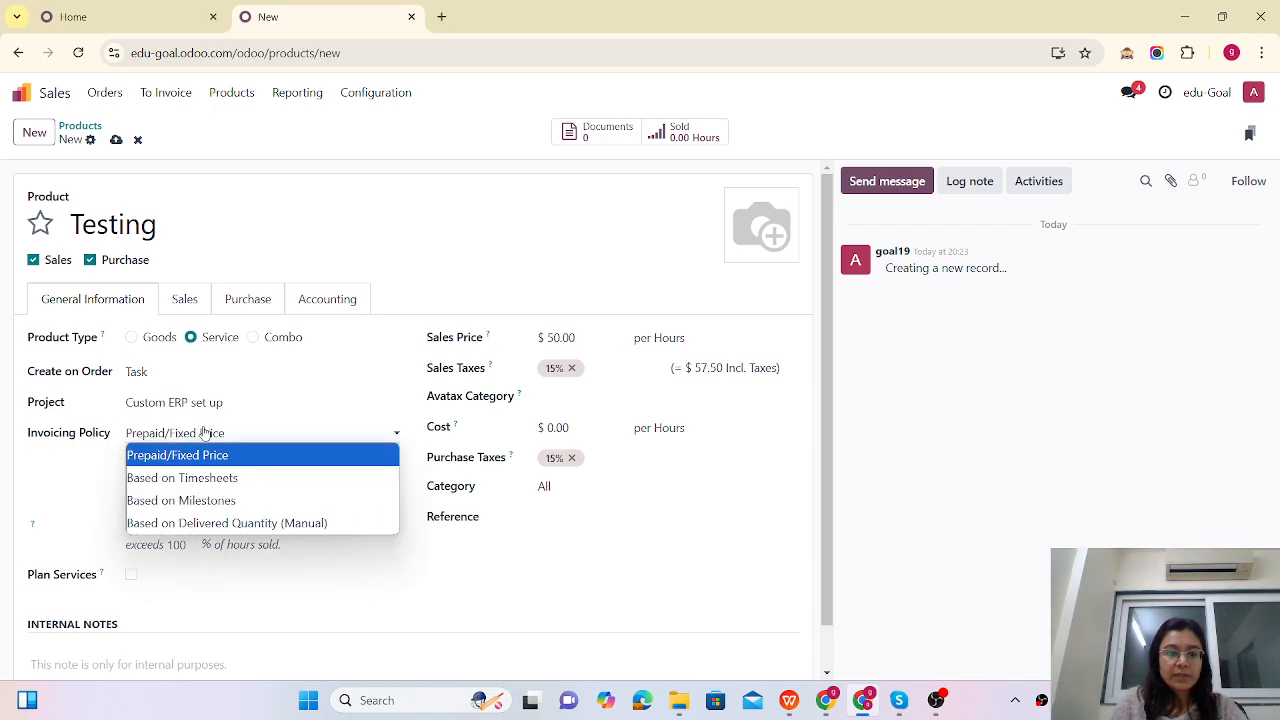
click(183, 478)
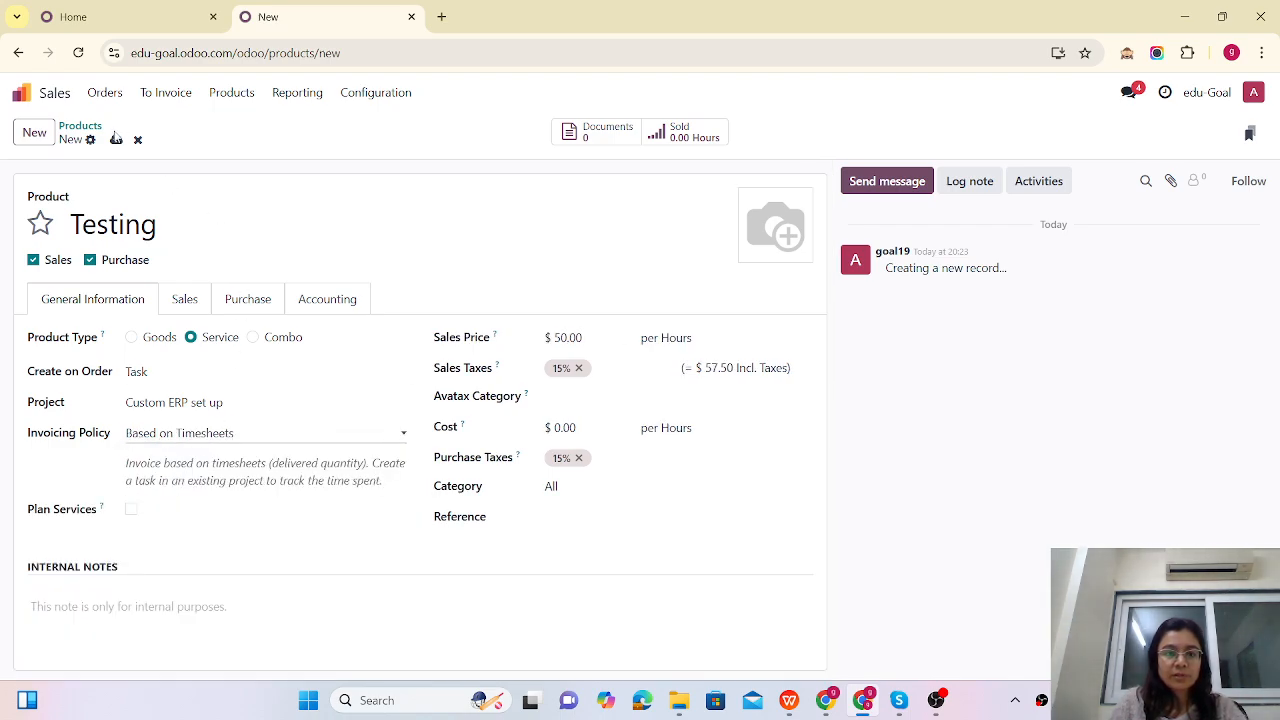
click(116, 140)
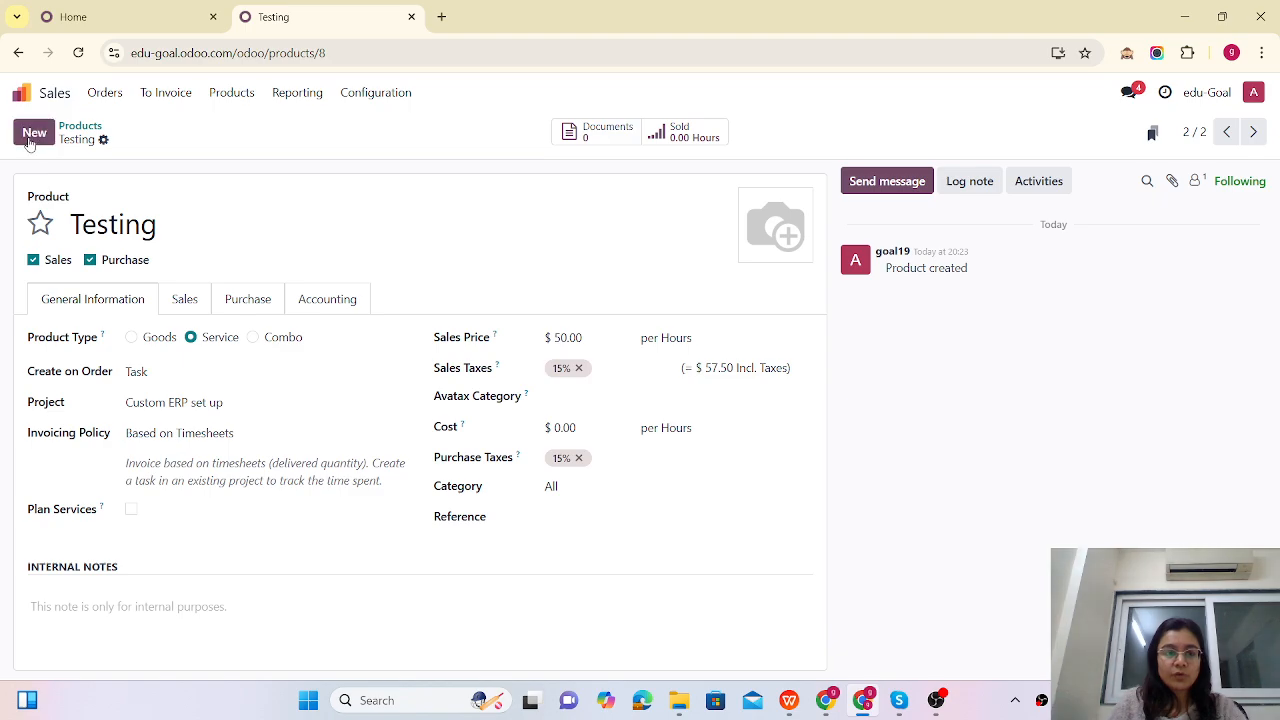
Step: Create a 'Project management' service product that creates a Task in Custom ERP set up
click(33, 133)
text(Pro)
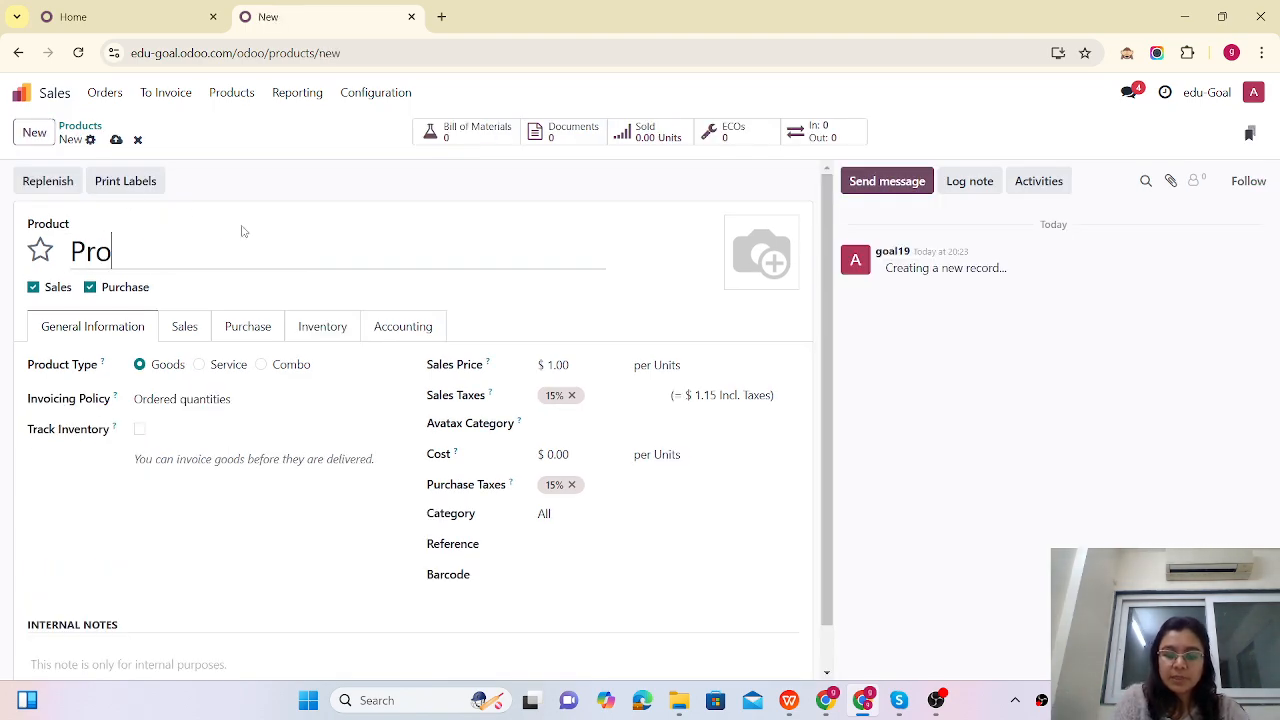
text(ject mana)
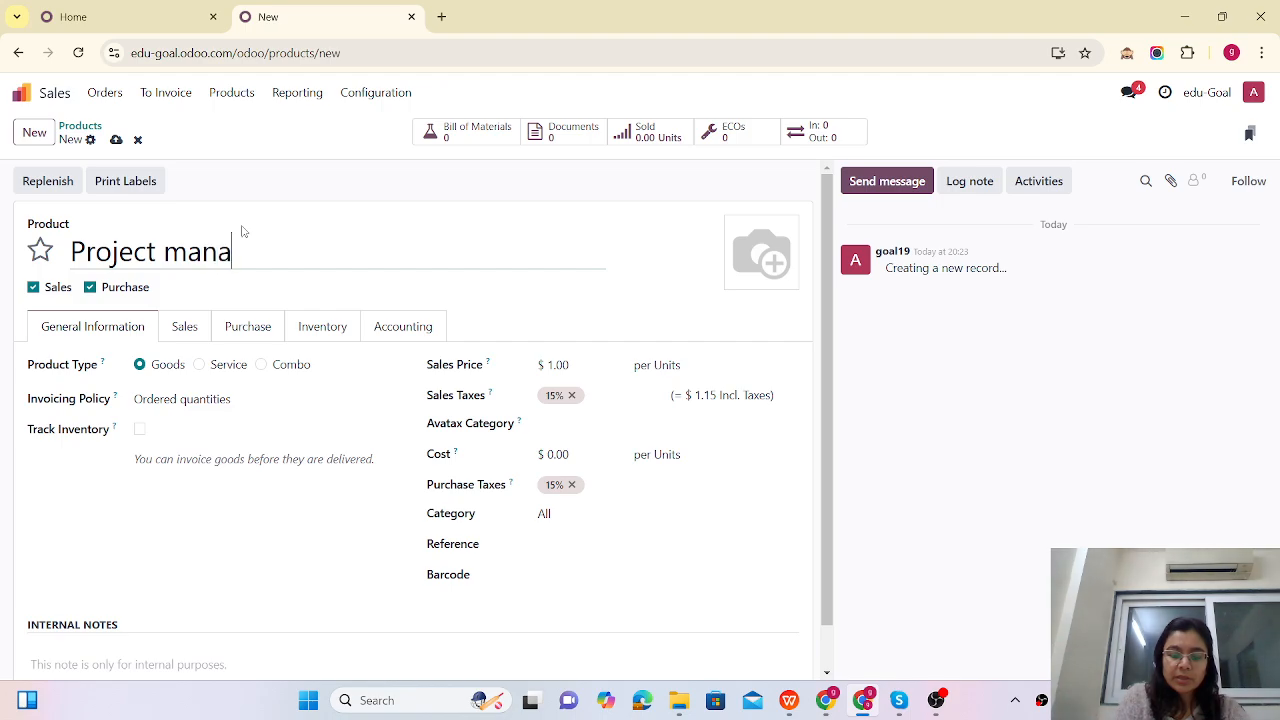
text(gement)
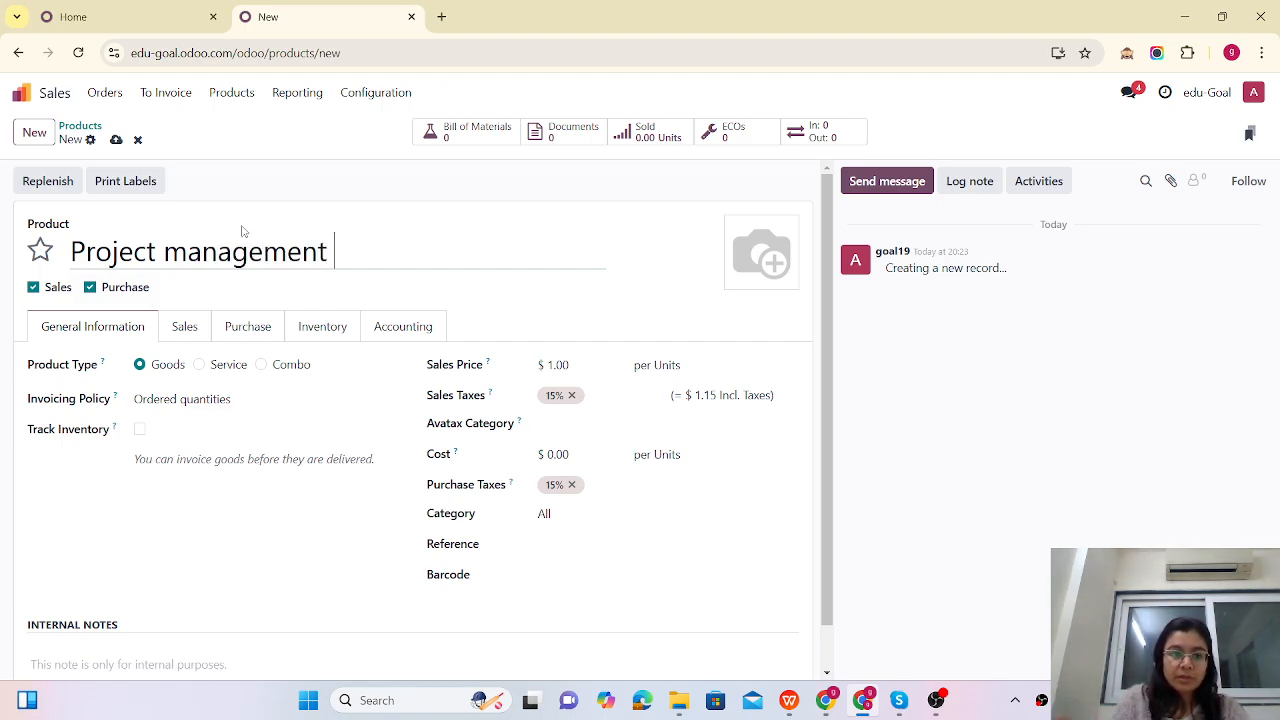
click(199, 364)
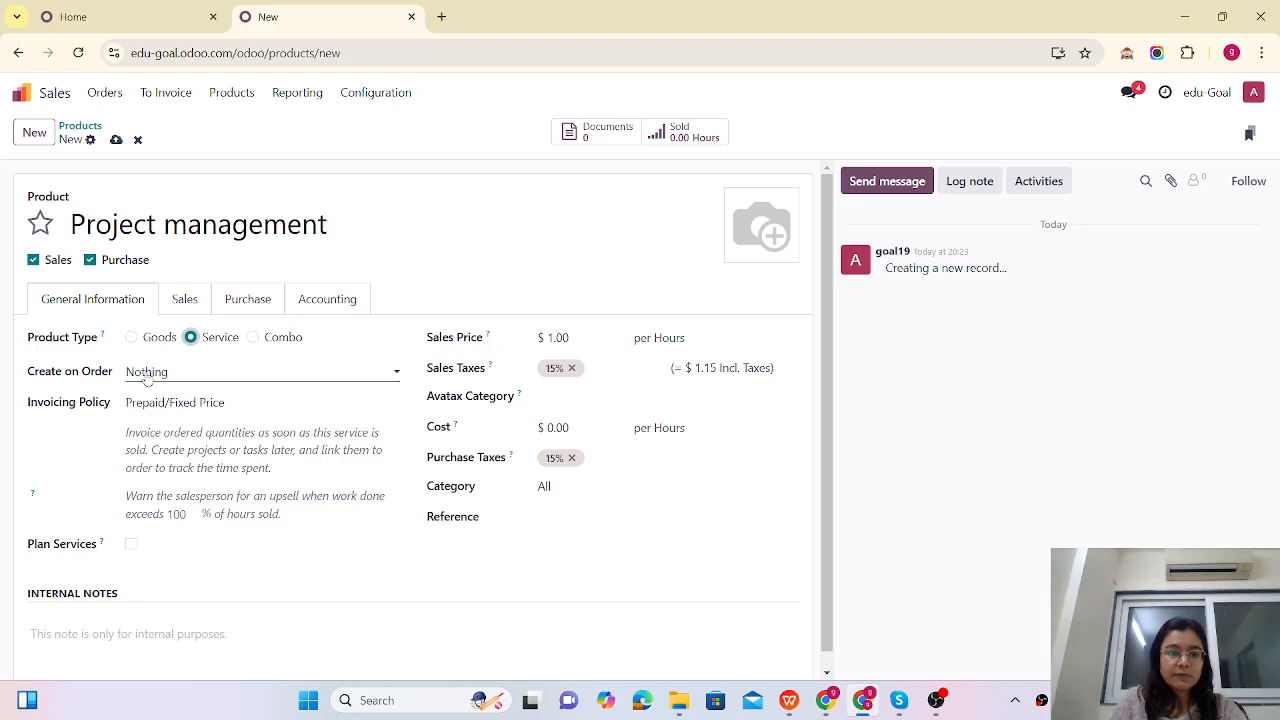
click(173, 372)
click(160, 417)
click(169, 402)
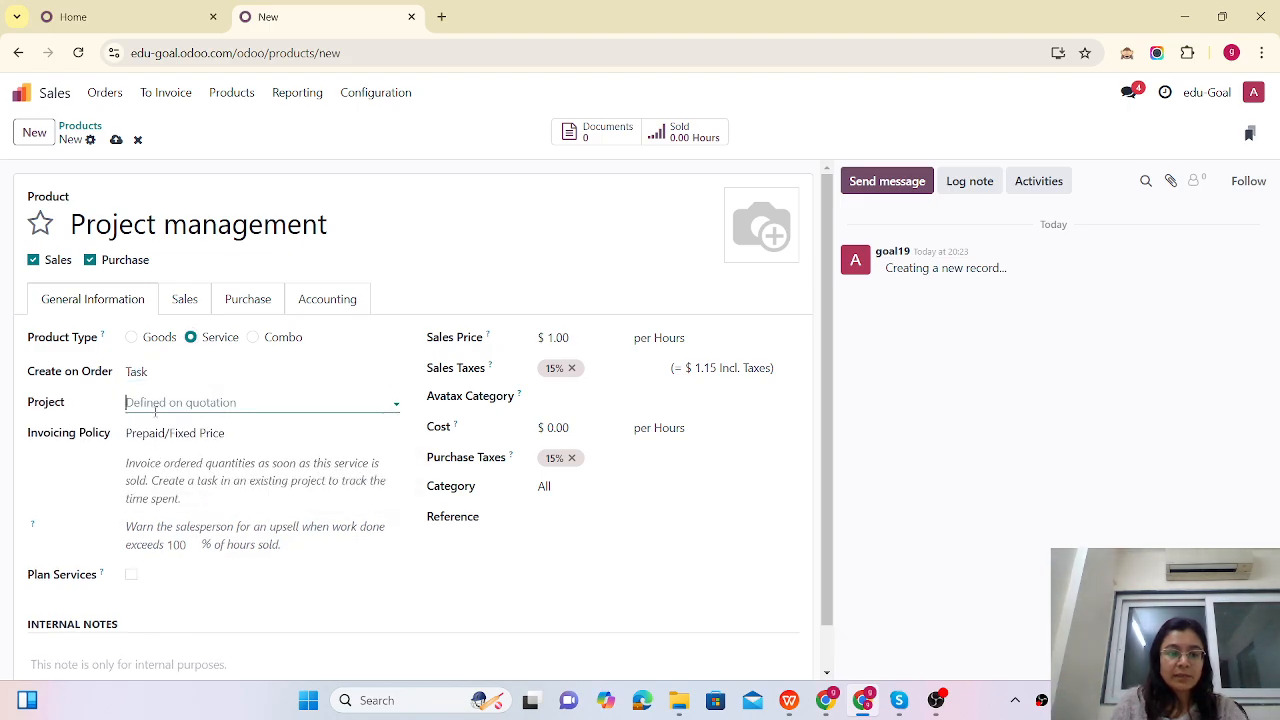
click(175, 432)
Step: Set its invoicing to Based on Timesheets and sales price to 80, then save
click(177, 433)
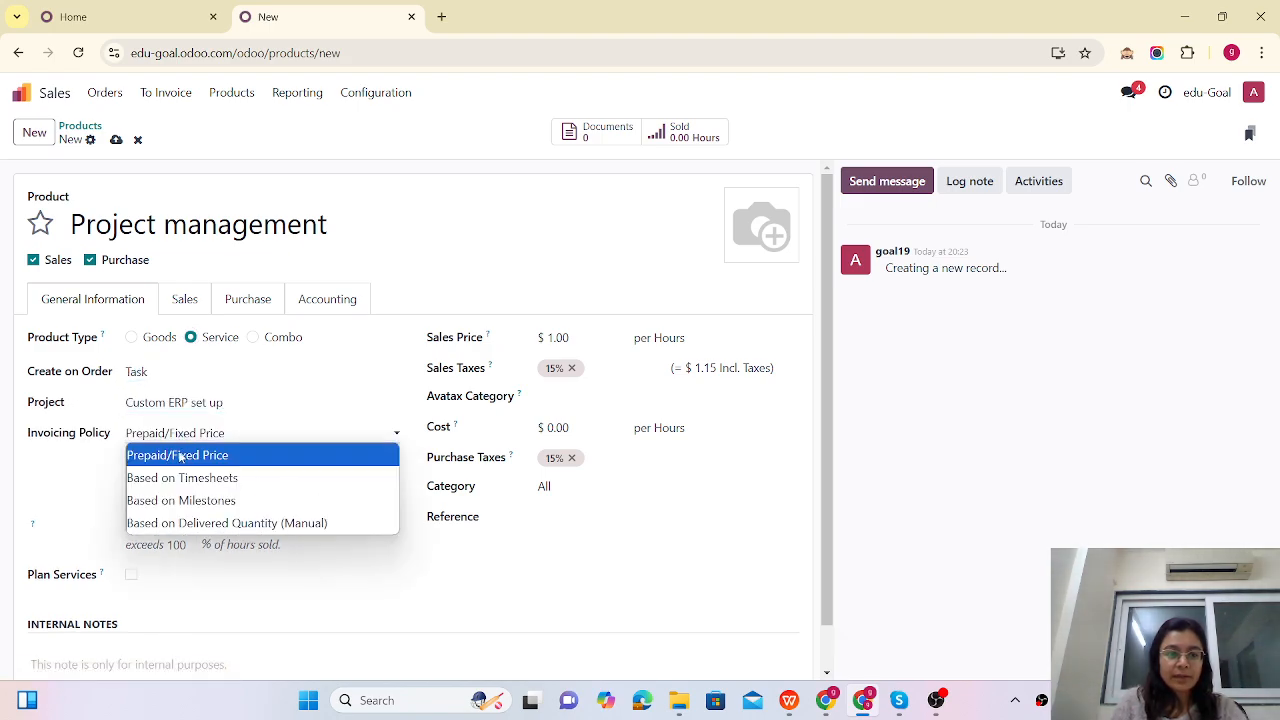
click(181, 478)
click(585, 338)
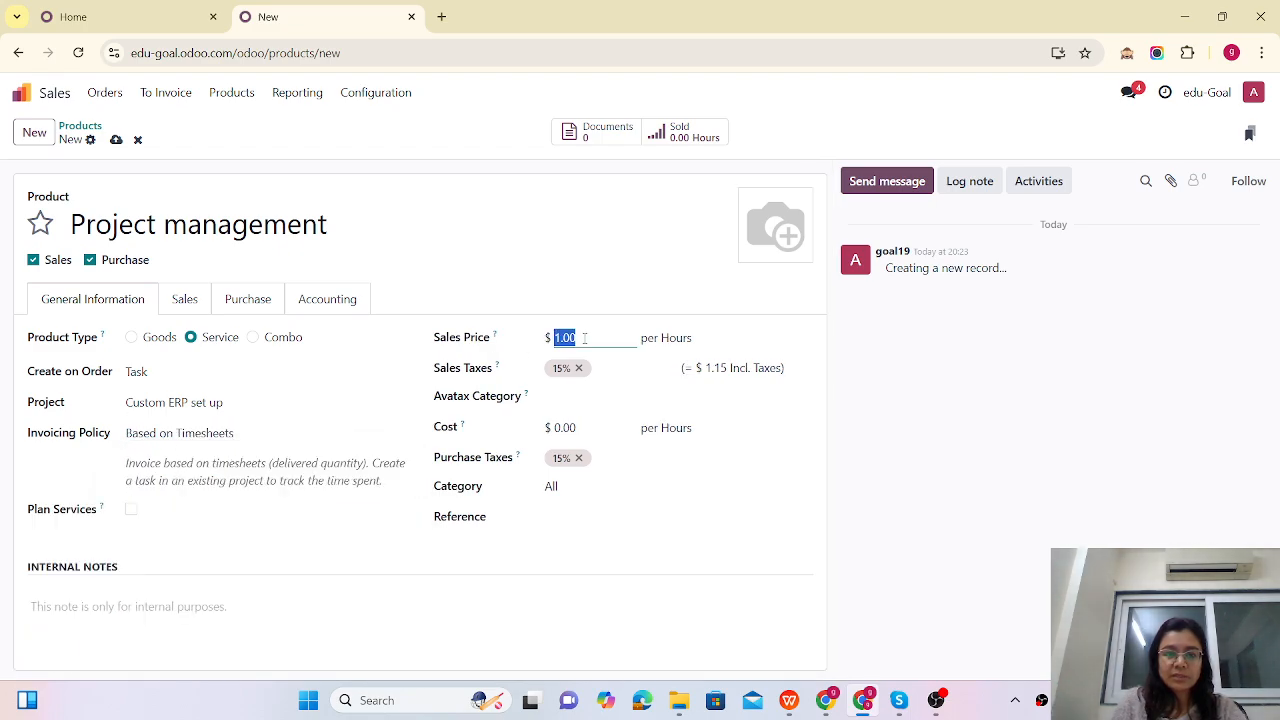
text(80)
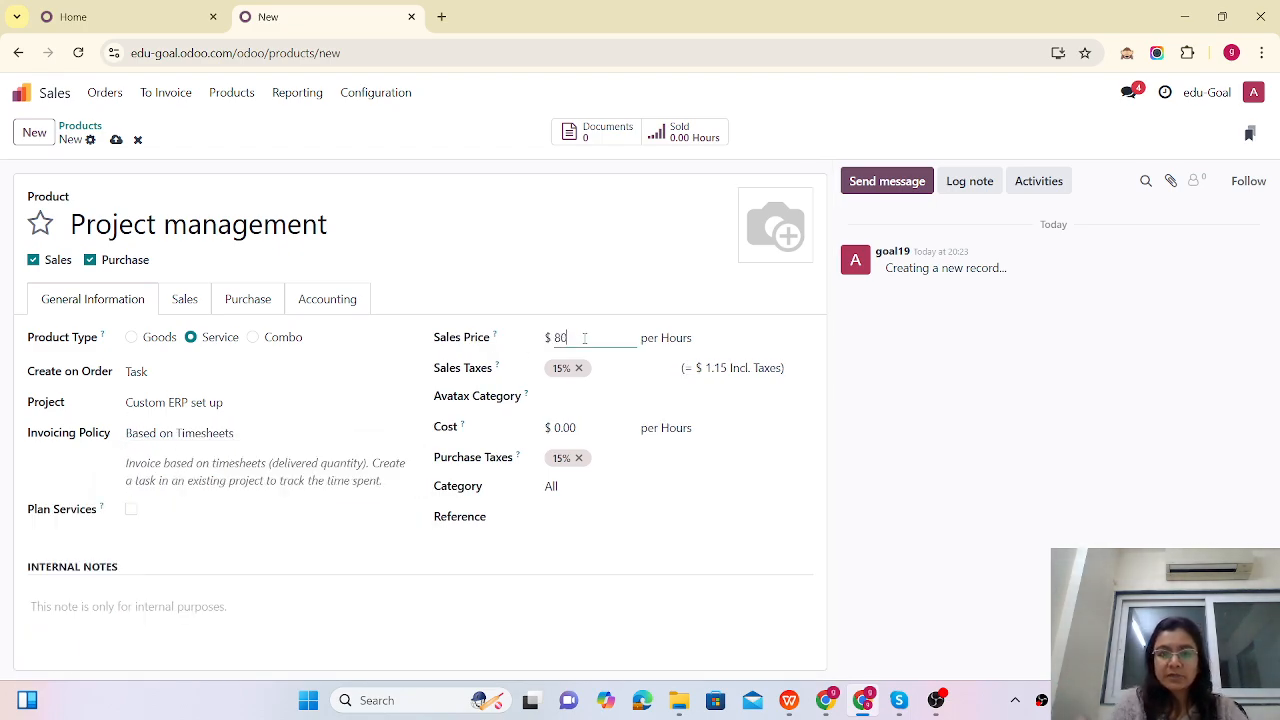
click(116, 139)
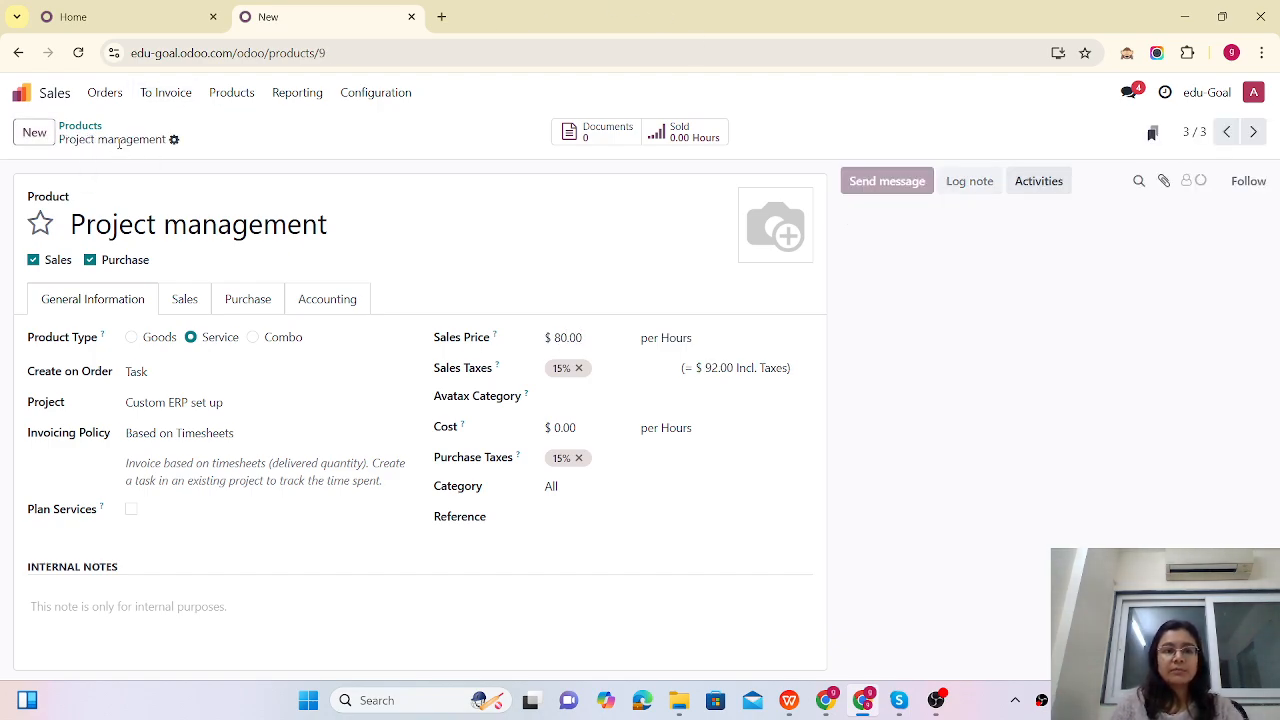
click(104, 92)
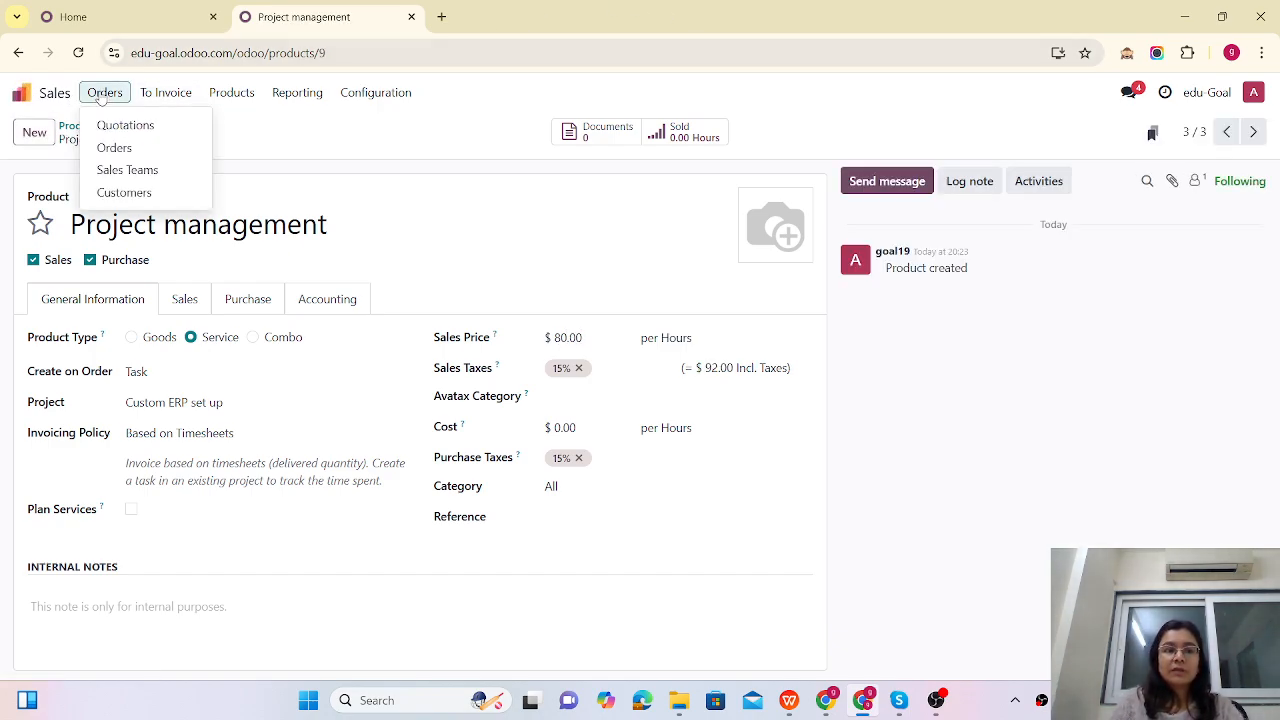
Step: Start a new quotation and create the customer by entering their full name
click(116, 126)
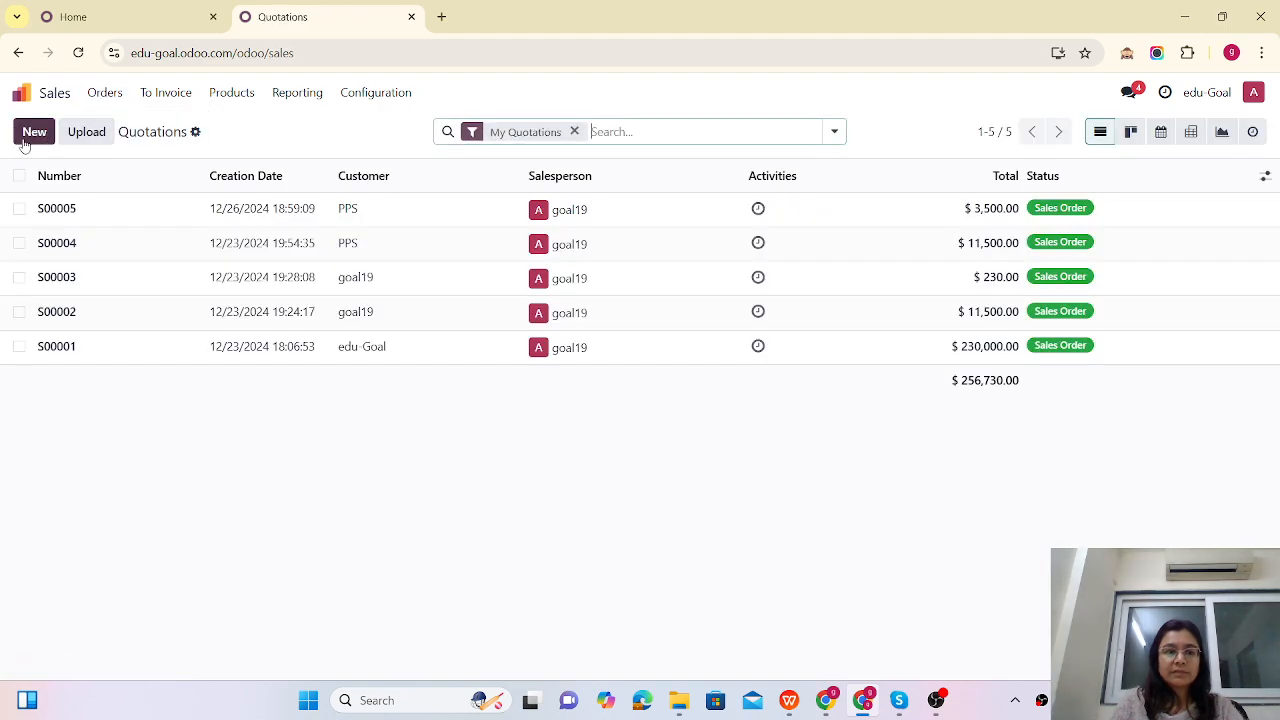
click(33, 133)
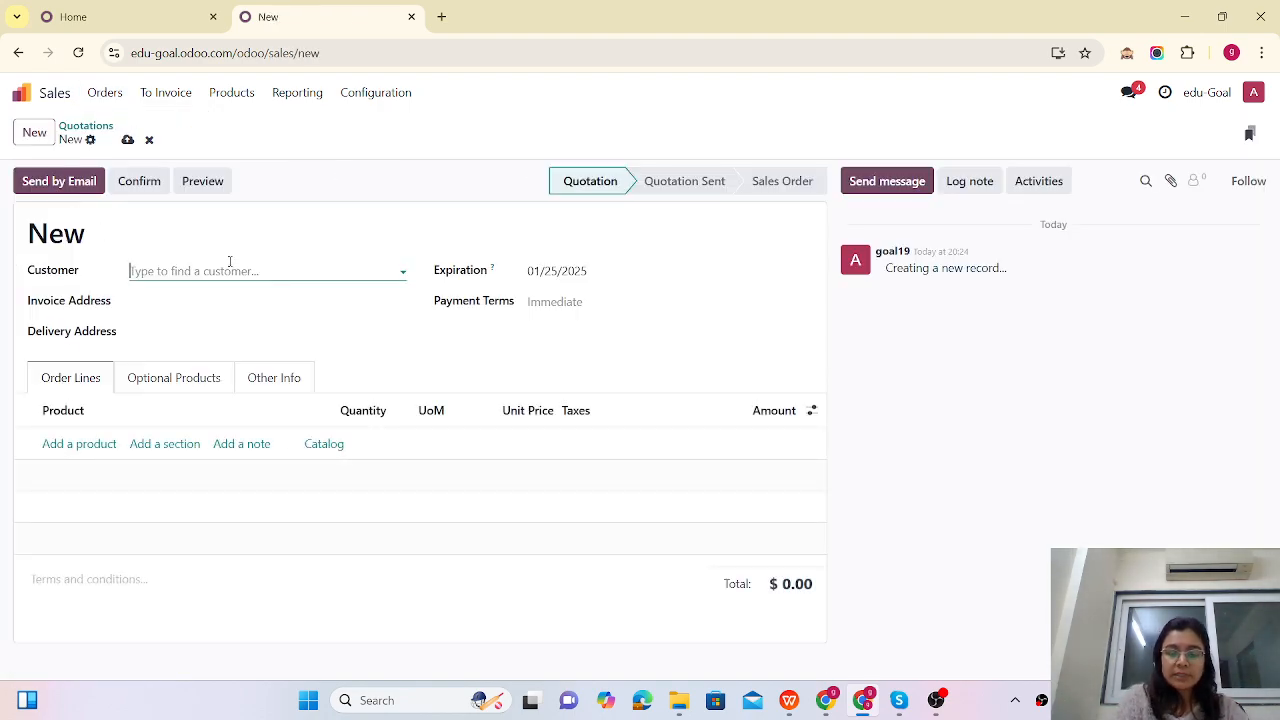
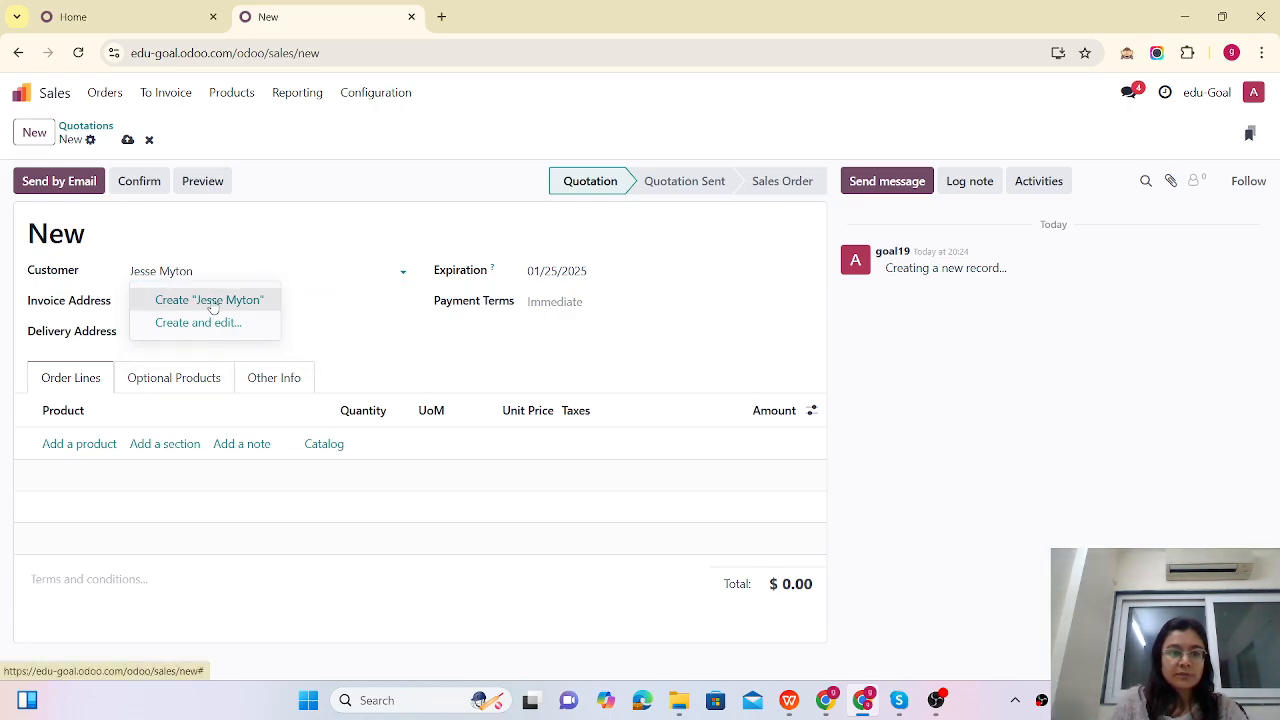
click(212, 300)
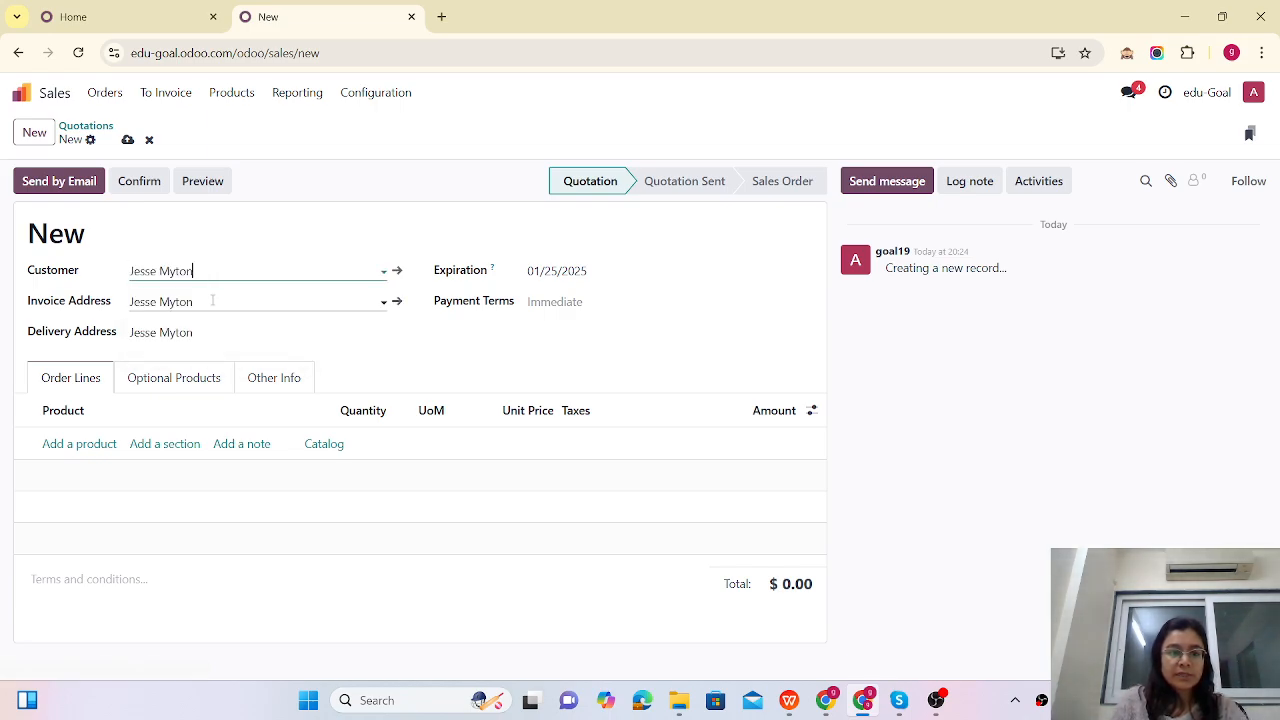
click(78, 441)
Step: Add order lines for 100 hours of Project management and 200 hours of Development services
click(78, 441)
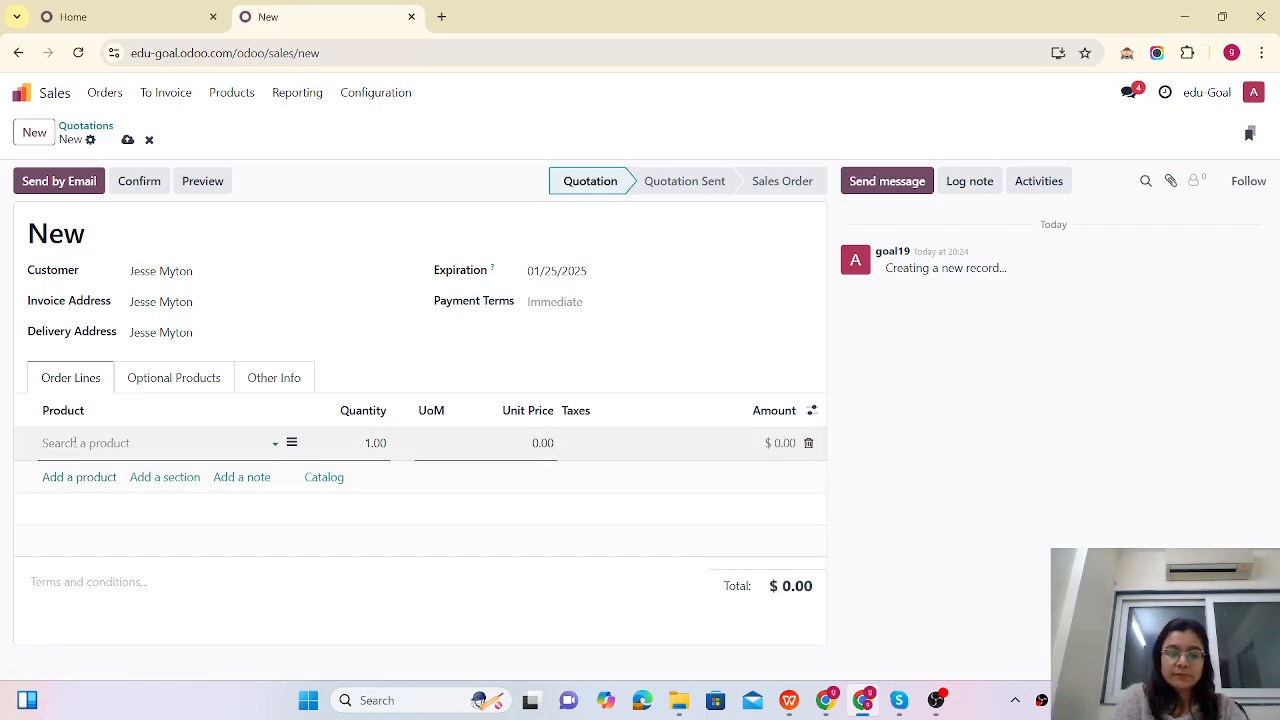
text(De)
key(BackSpace)
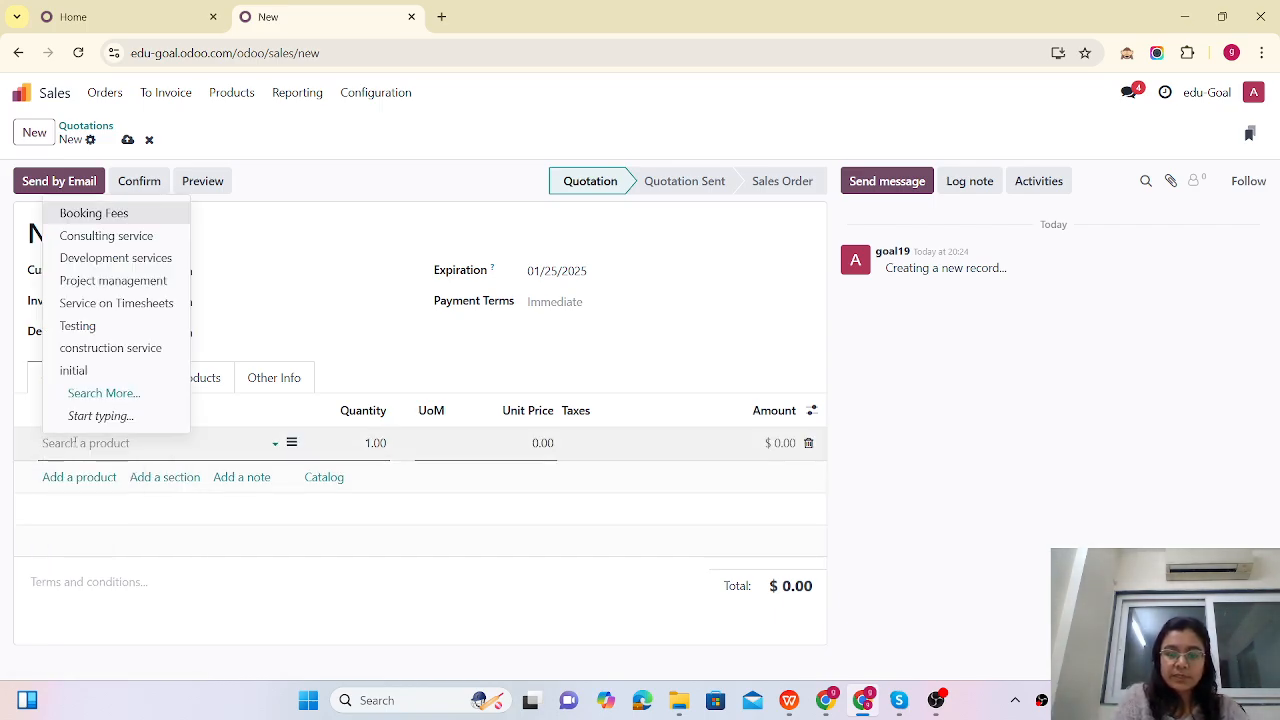
text(pro)
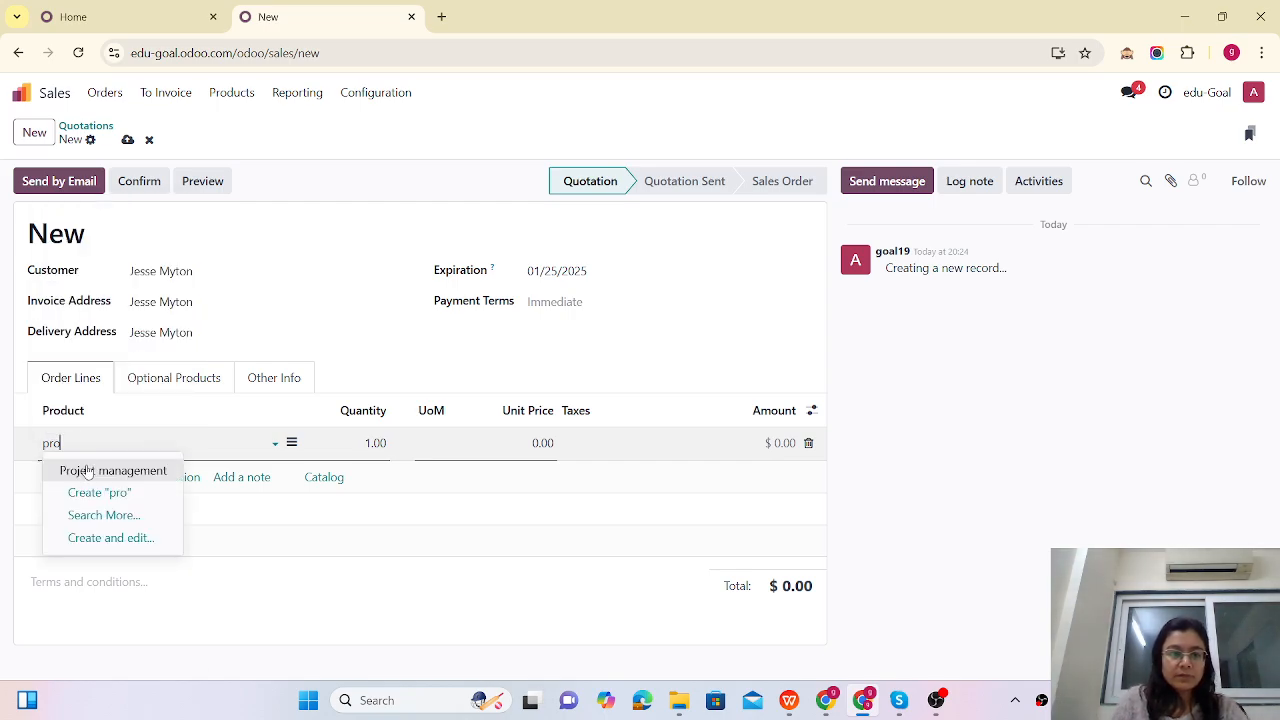
click(82, 469)
click(354, 440)
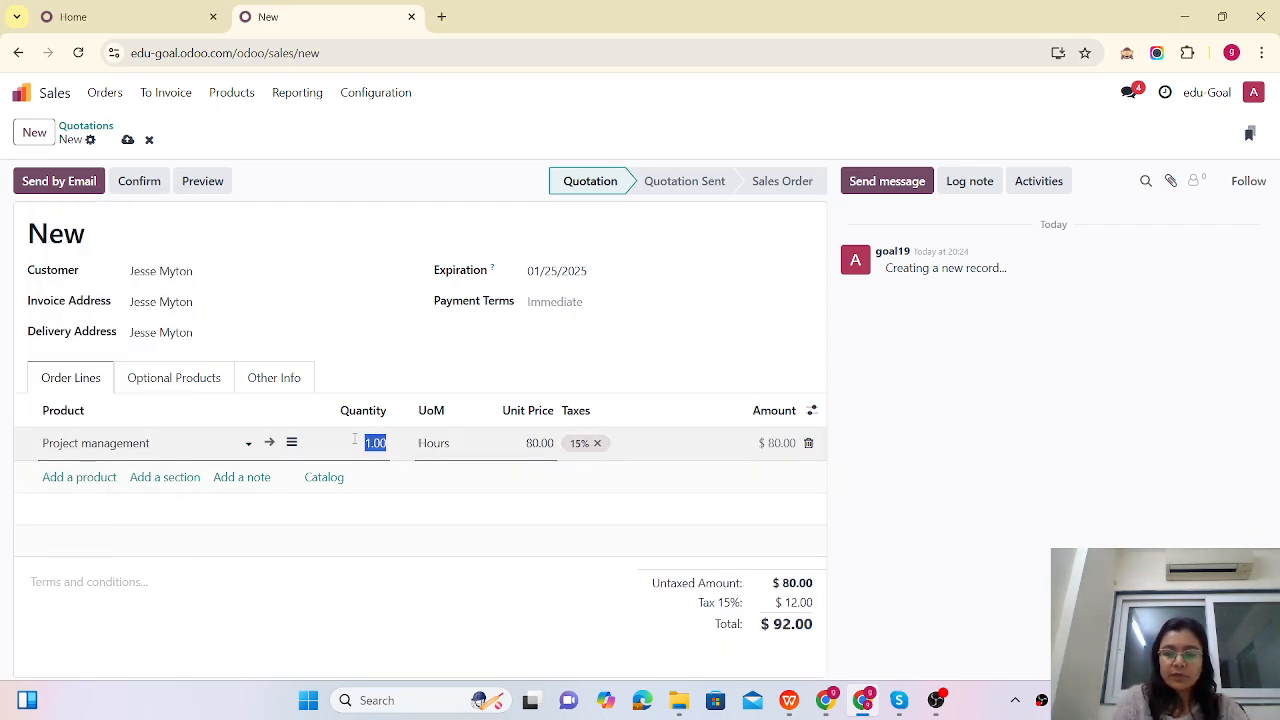
text(100)
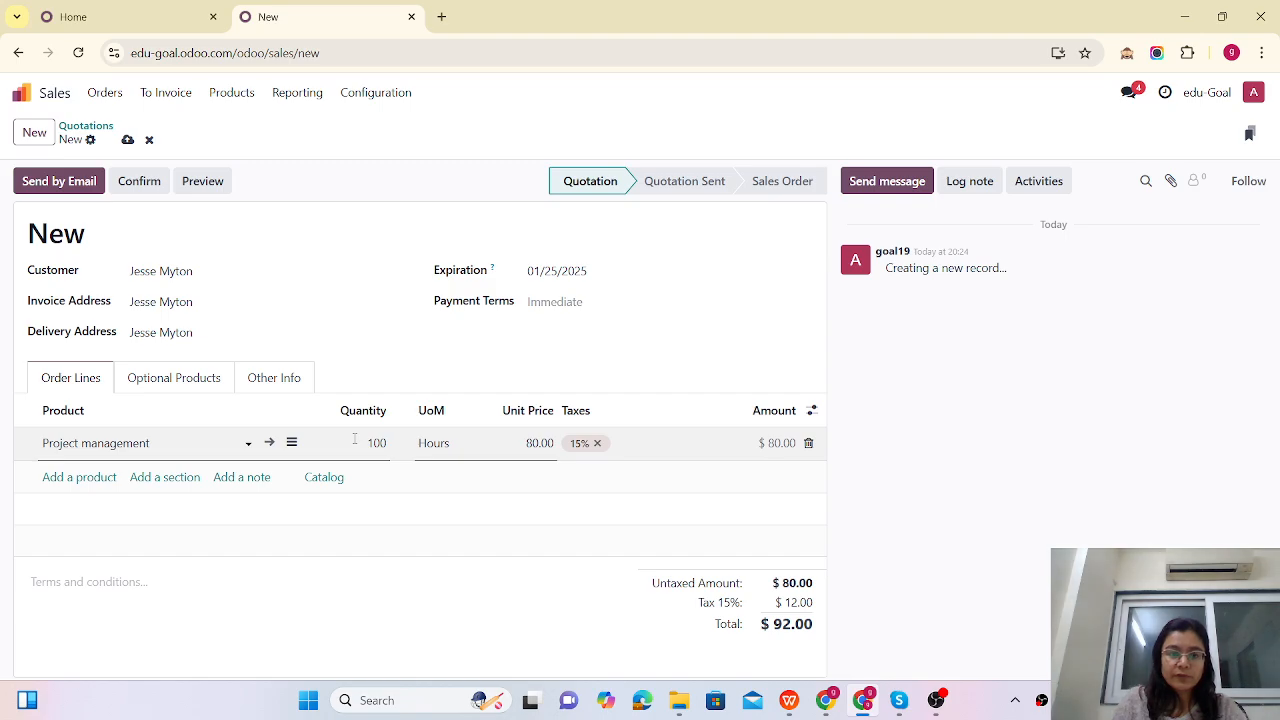
click(60, 477)
text(Dev)
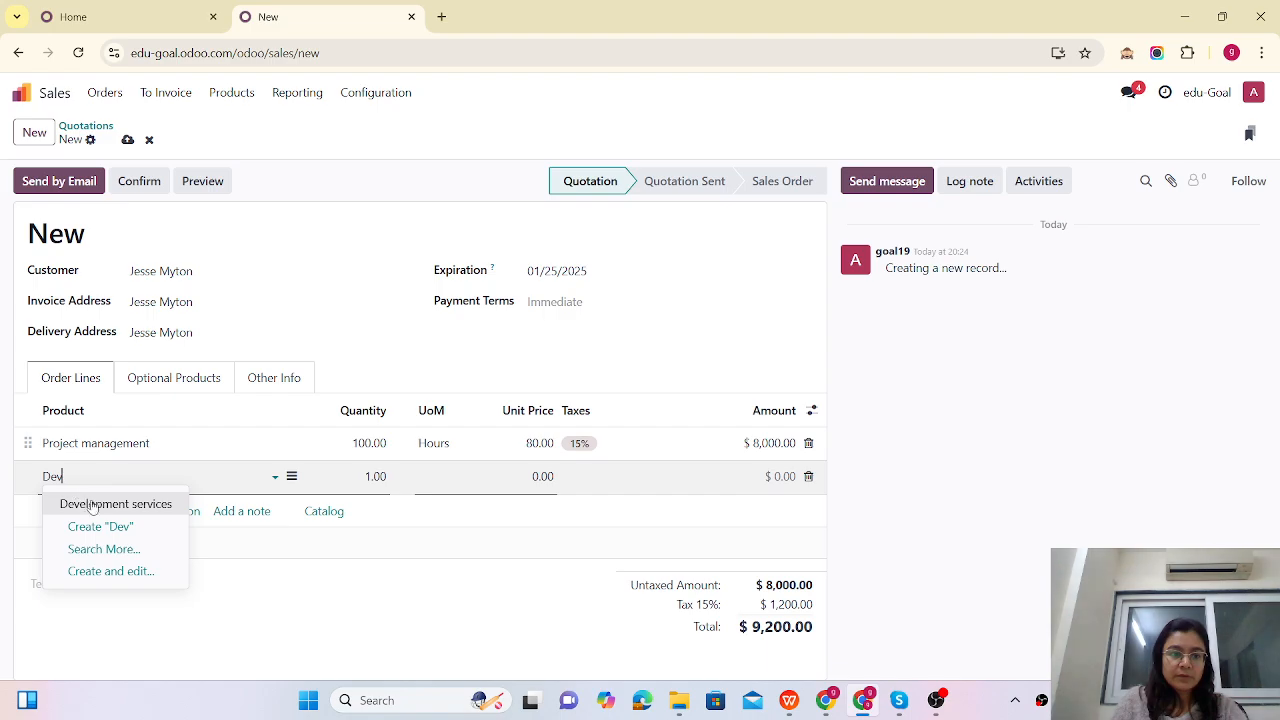
click(94, 505)
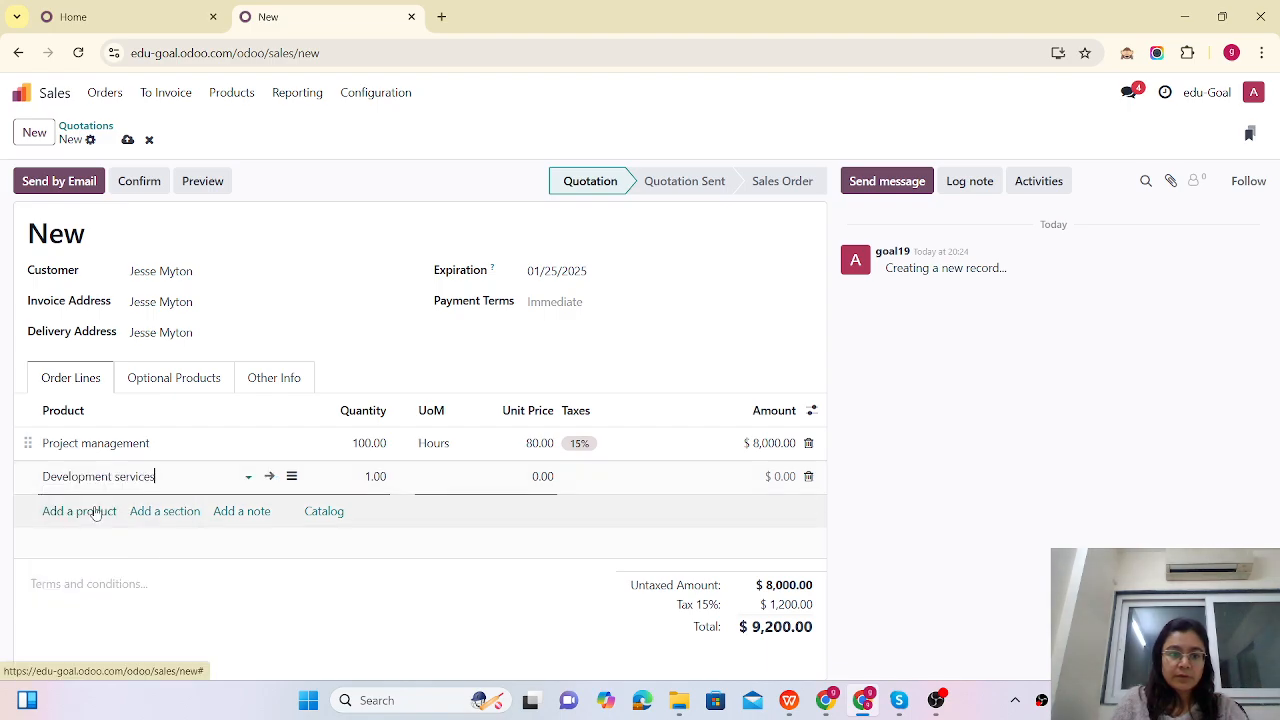
click(352, 484)
text(2)
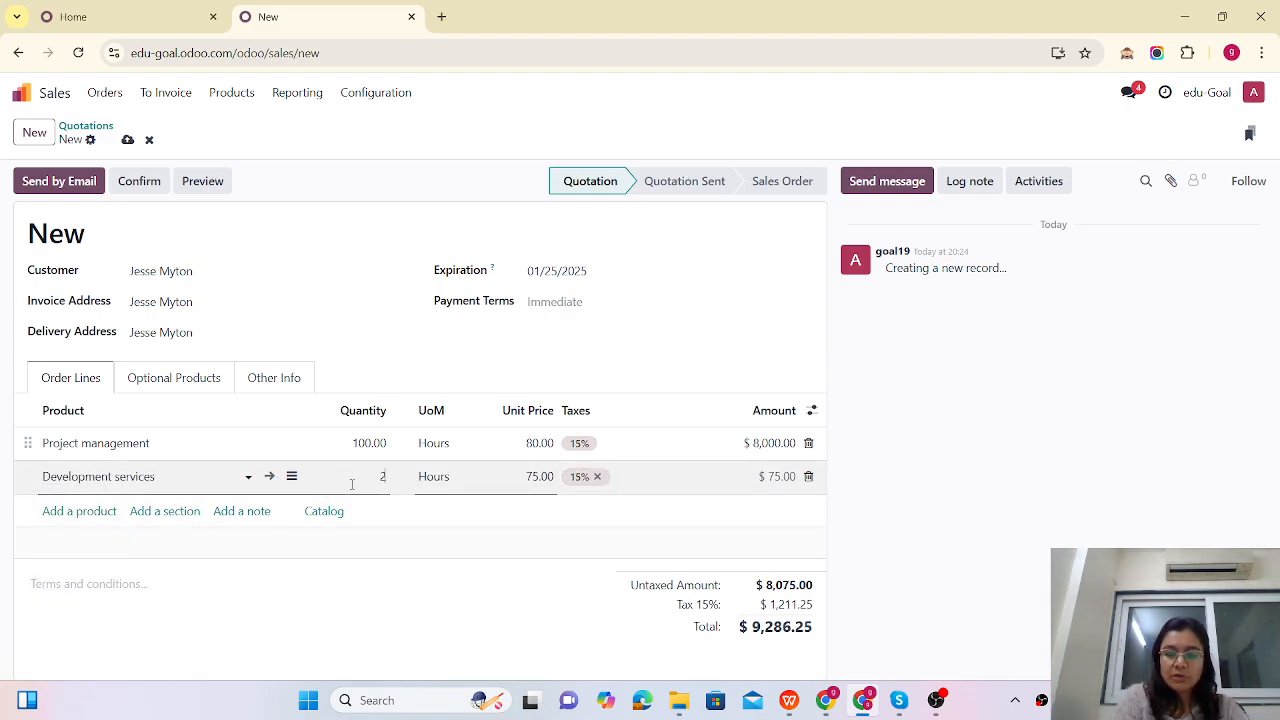
text(00)
click(88, 511)
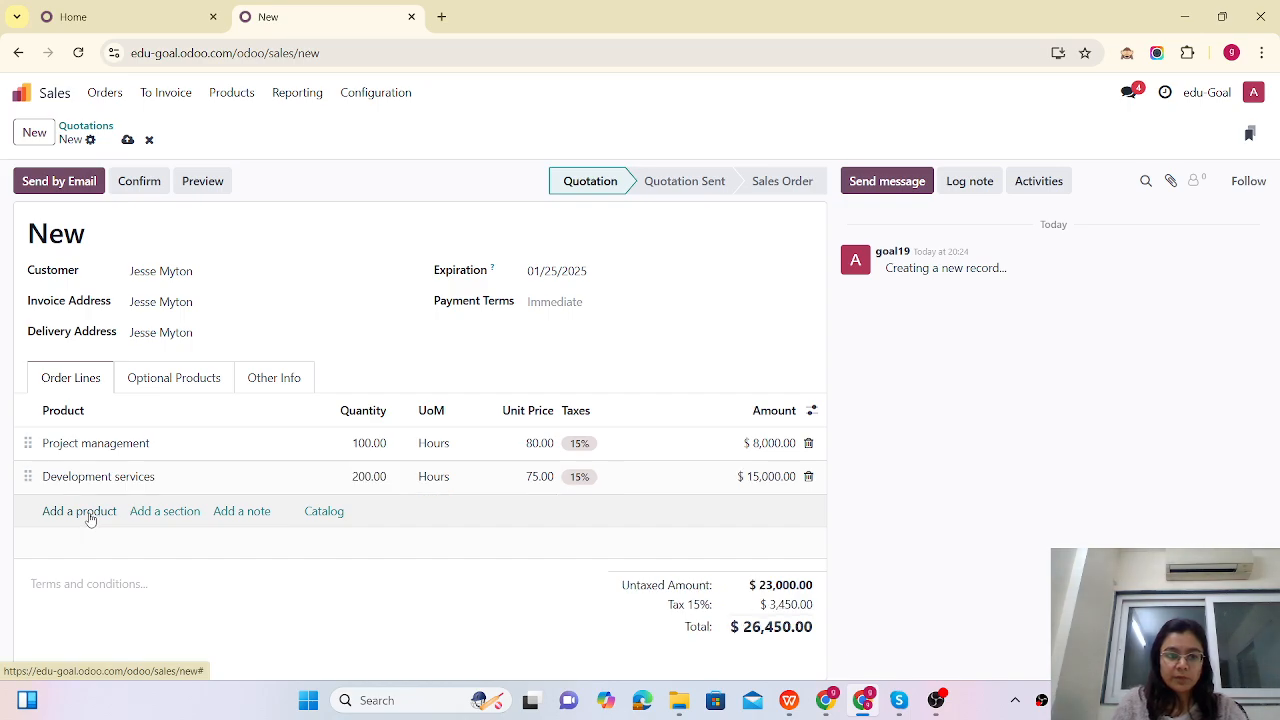
Step: Add a 50-hour Testing line and save the quotation as S00006
text(test)
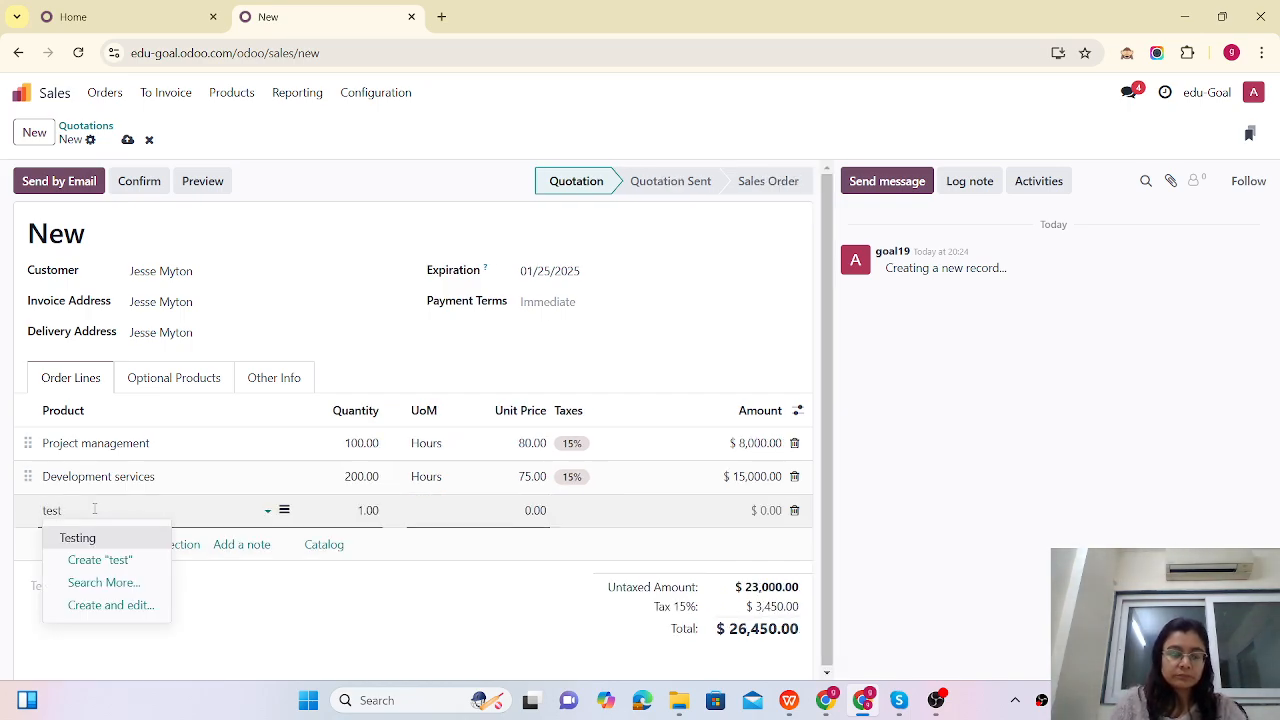
click(78, 537)
click(355, 510)
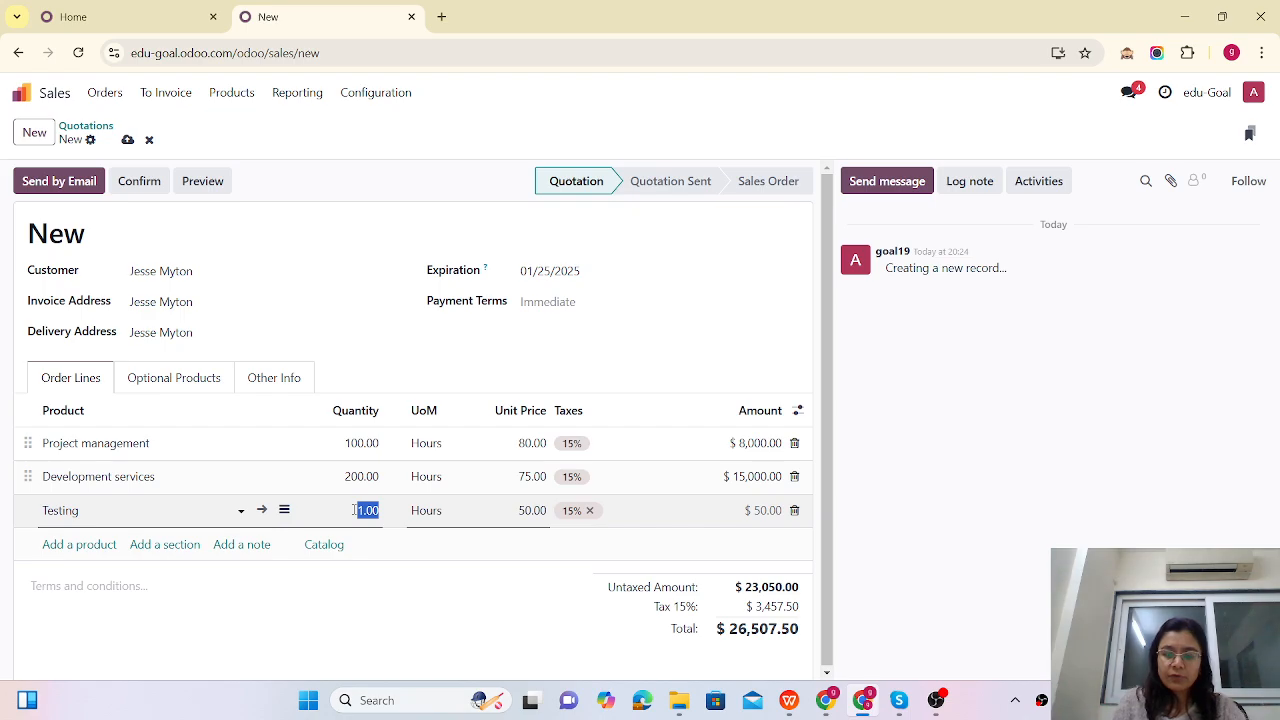
text(50)
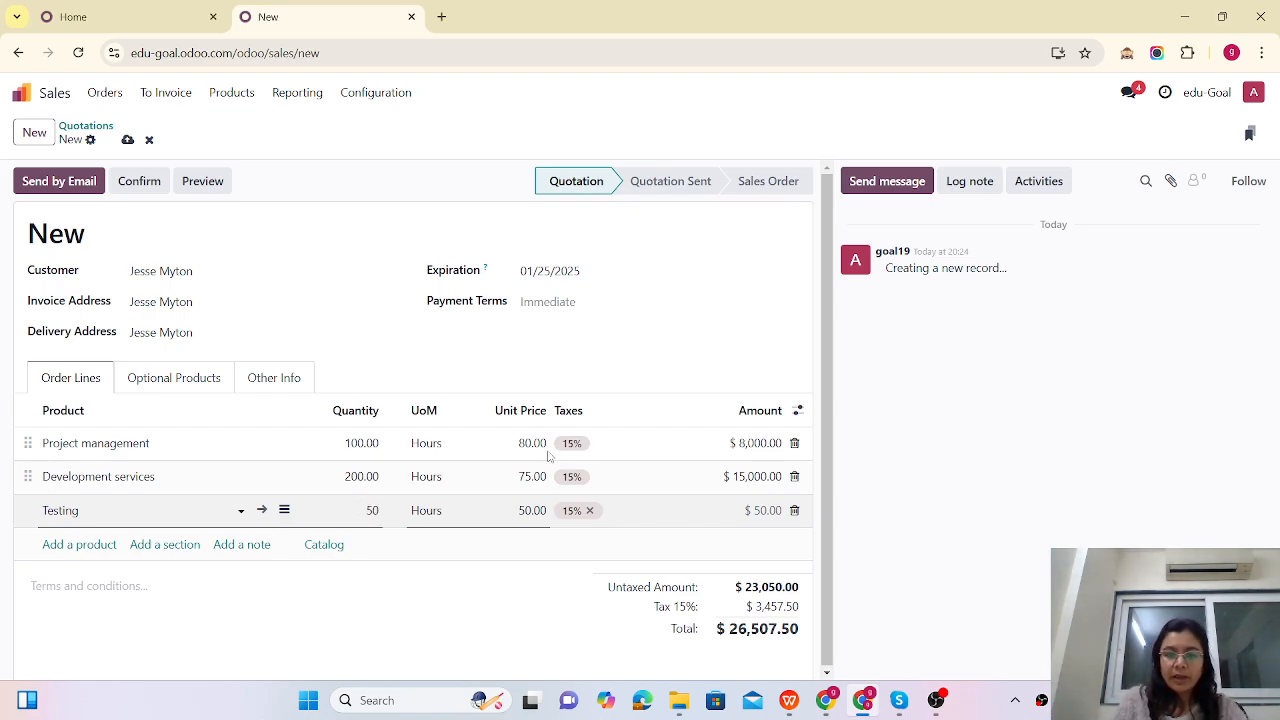
click(1194, 418)
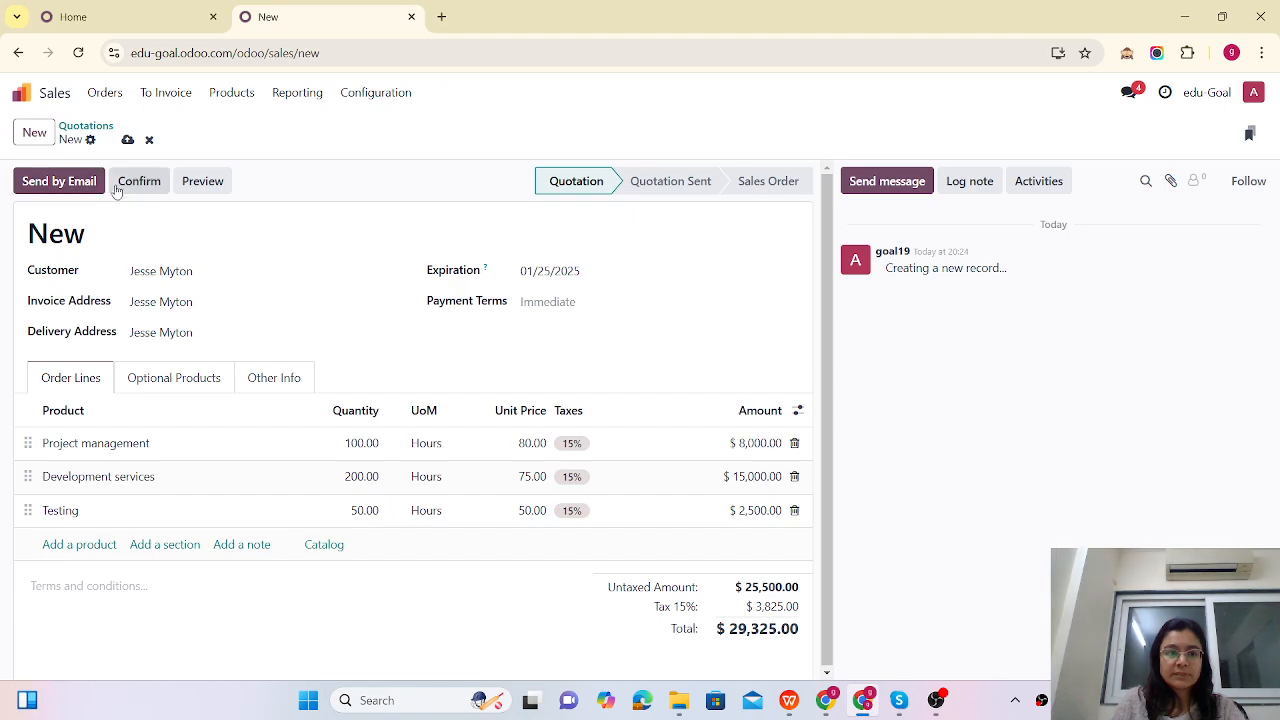
click(127, 140)
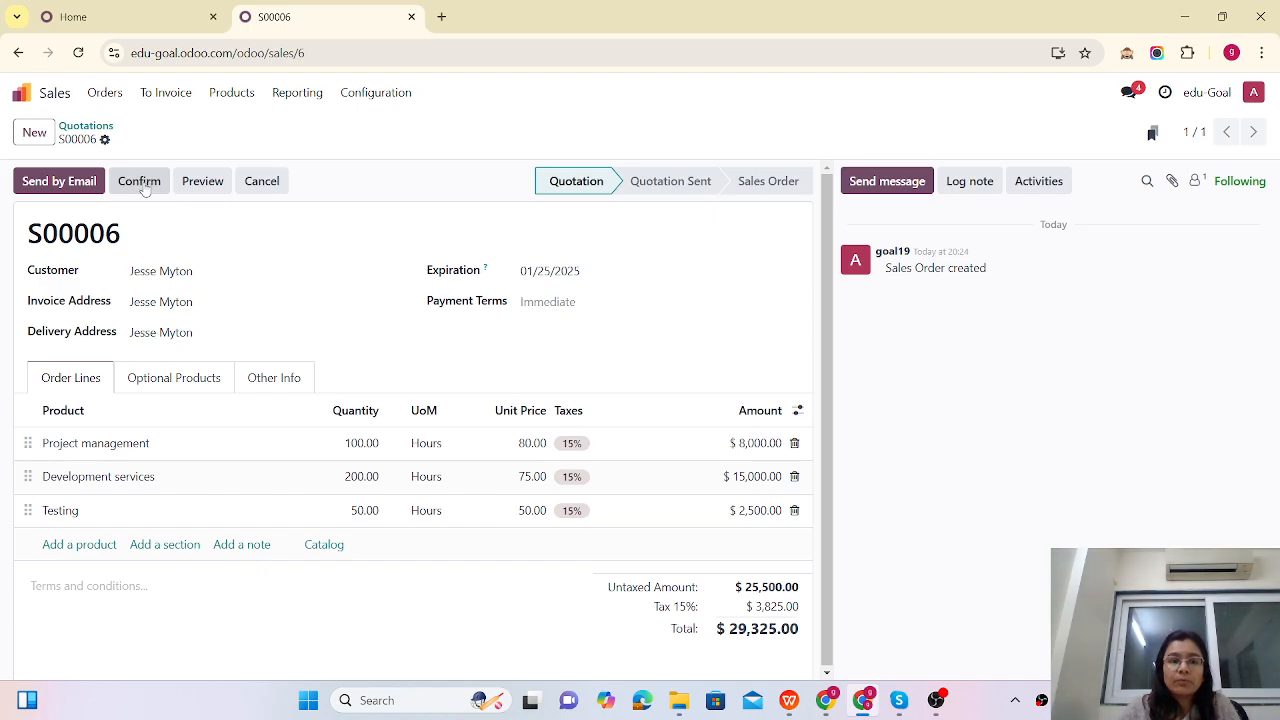
Step: Review the Timesheets invoicing policy in Settings, then go back to the apps home screen
click(23, 95)
text(sett)
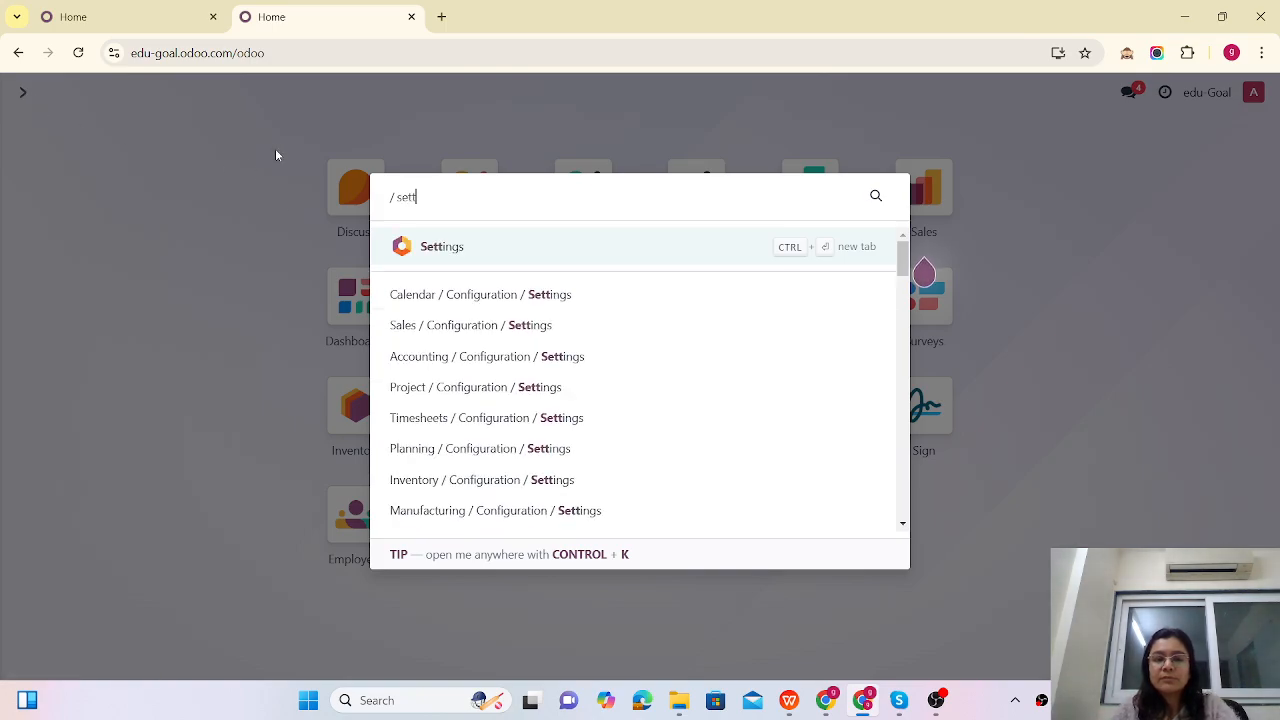
click(443, 258)
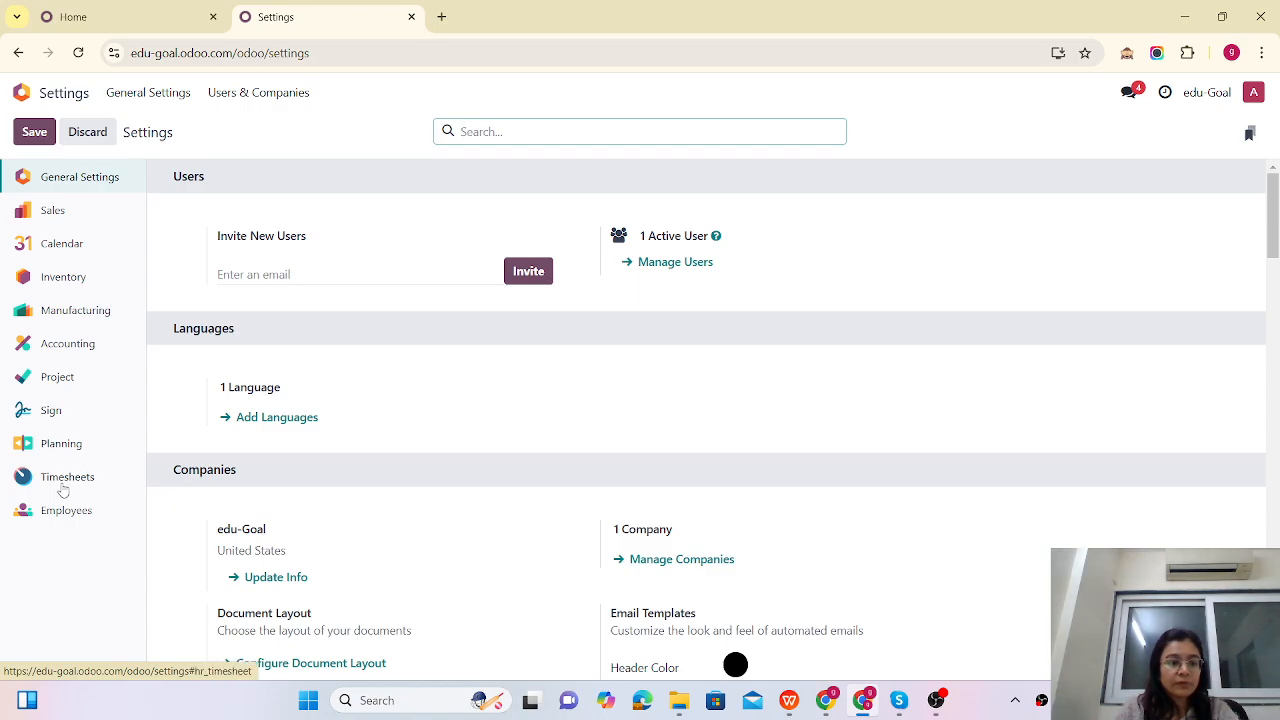
click(63, 477)
scroll(398, 383, down, 2)
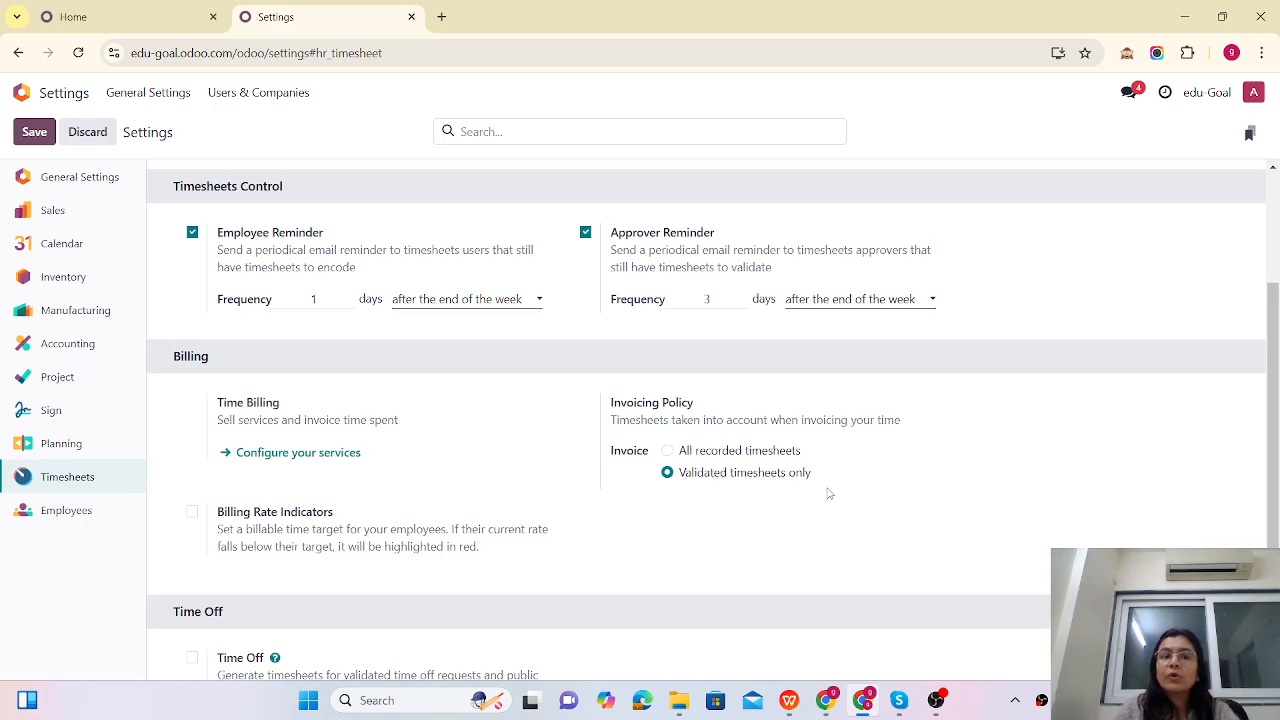
click(20, 98)
Step: Open quotation S00006 in Sales, confirm it, and open the linked Custom ERP set up project
text(sa)
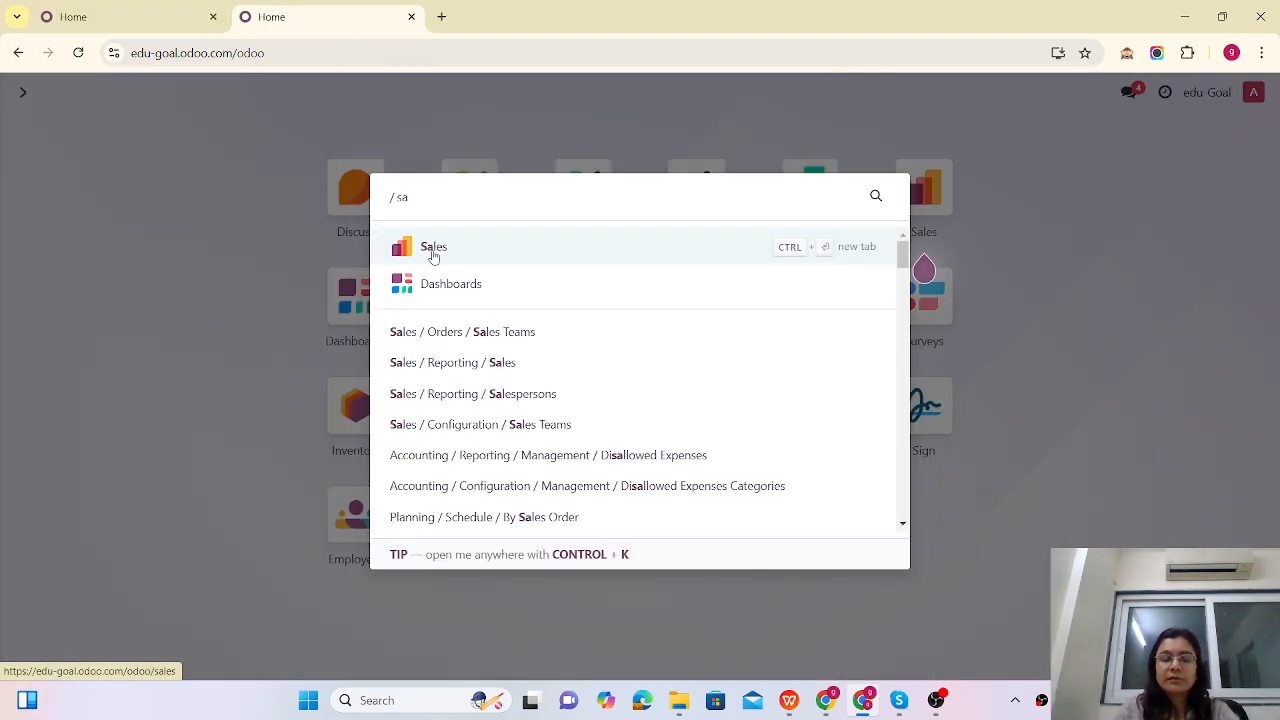
click(433, 250)
click(246, 208)
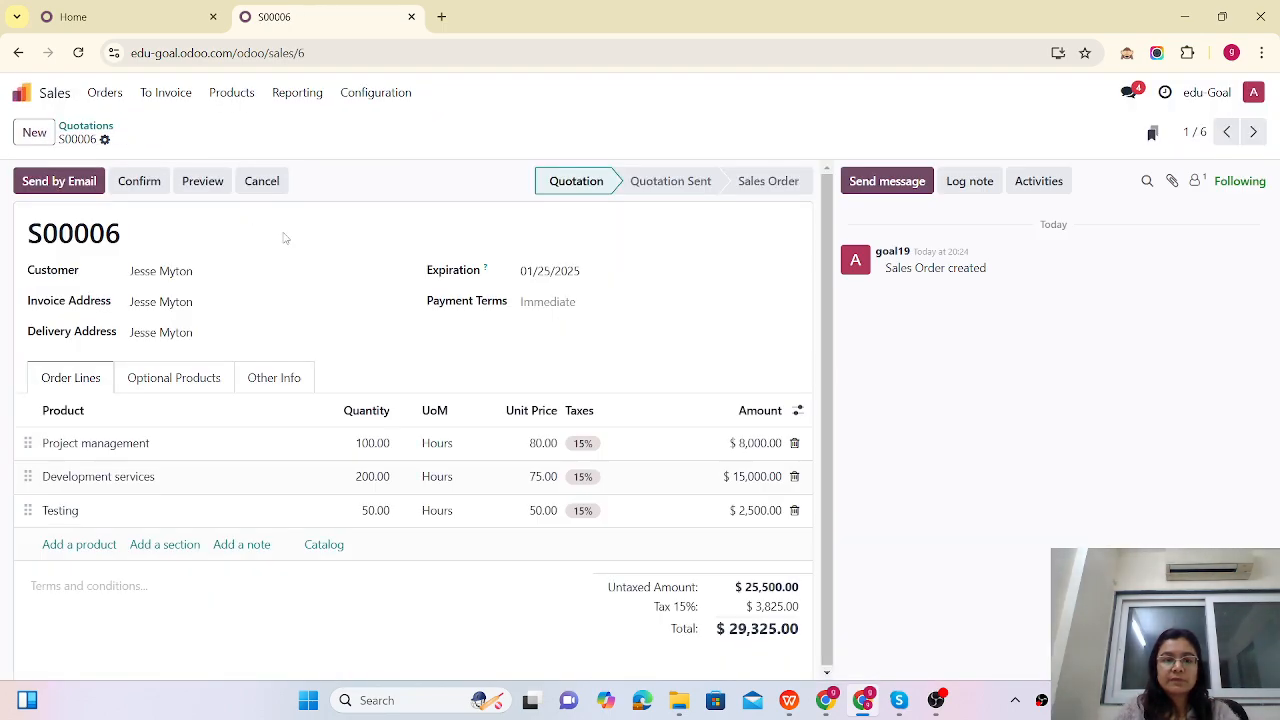
click(139, 183)
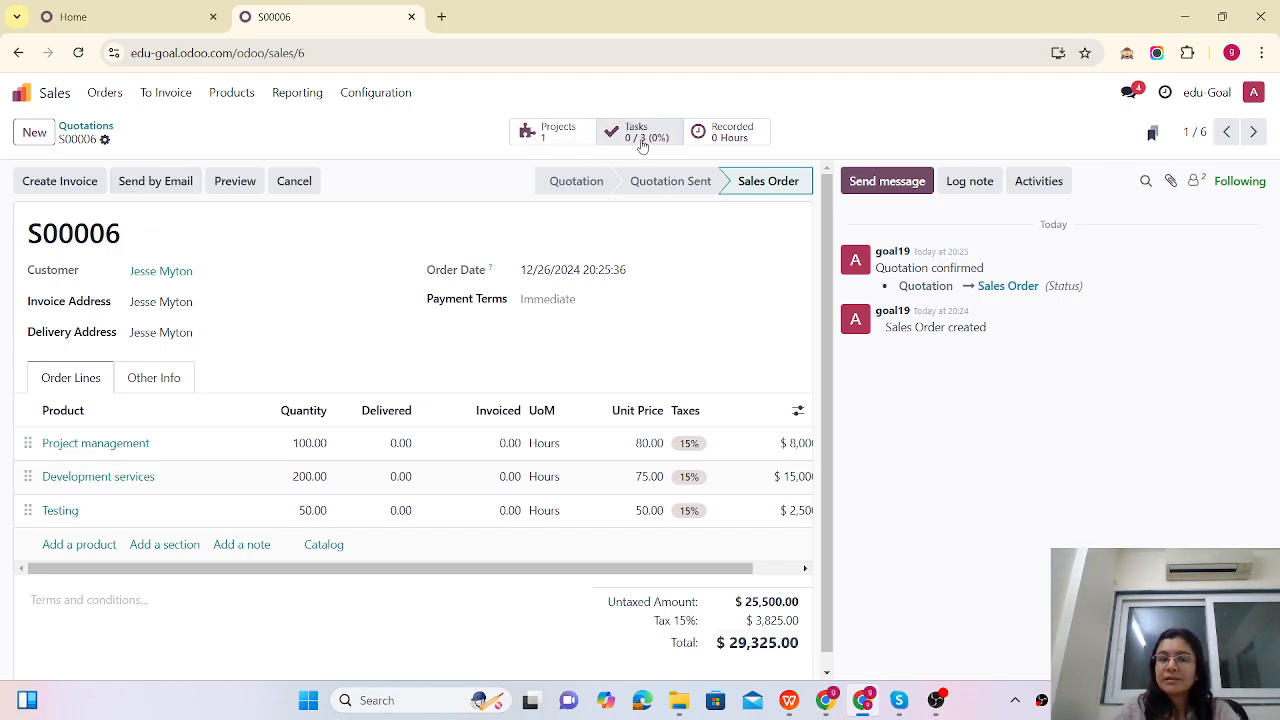
click(566, 140)
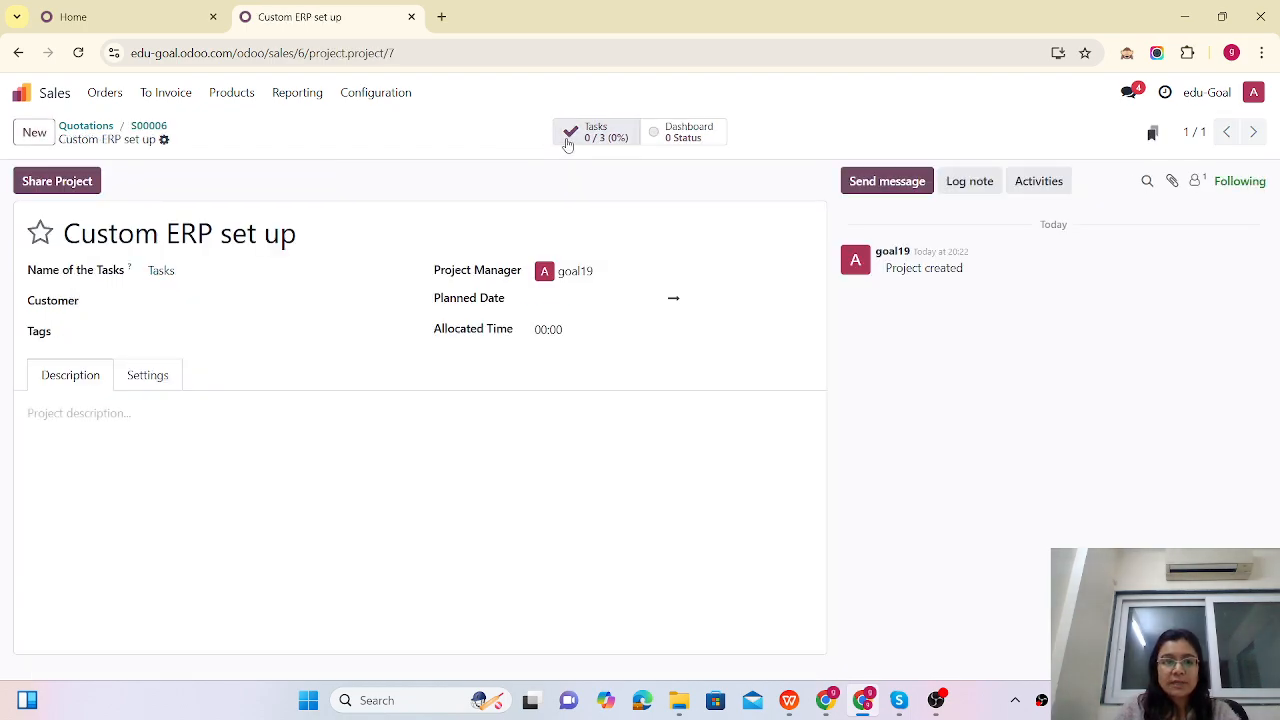
Step: Open the Development services task, assign it to yourself, and save
click(590, 133)
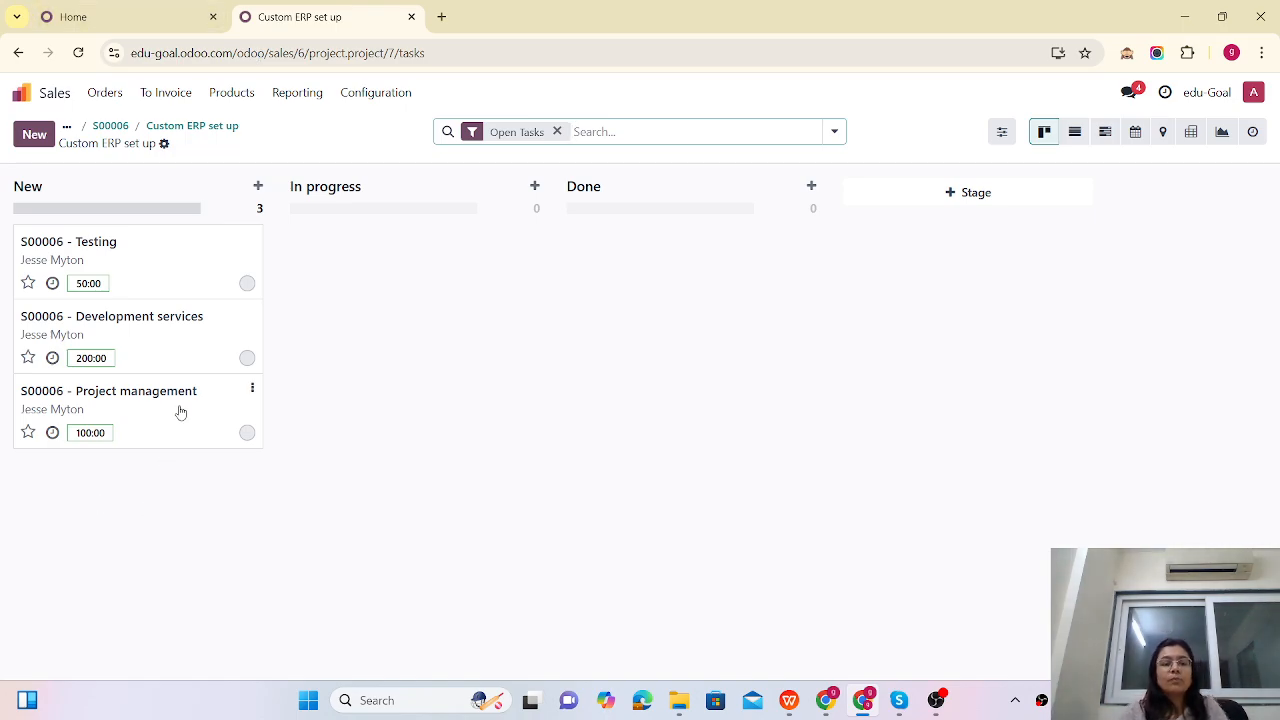
click(157, 343)
click(127, 343)
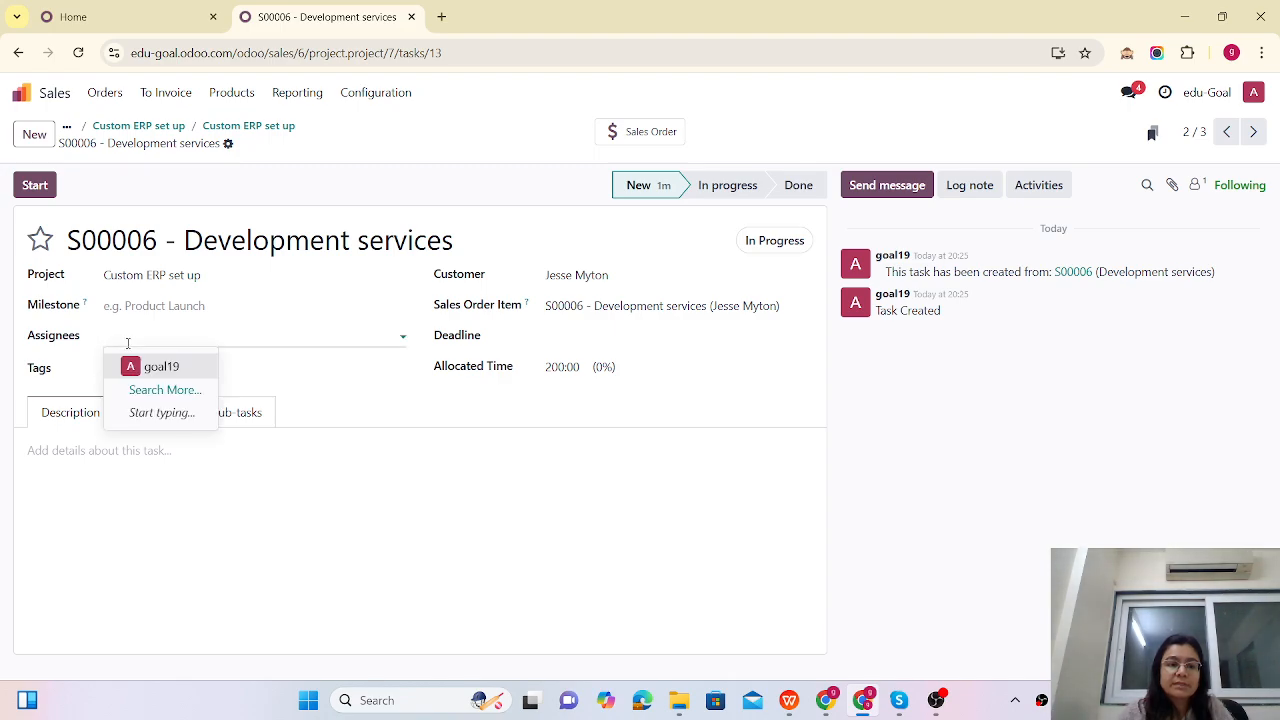
click(148, 366)
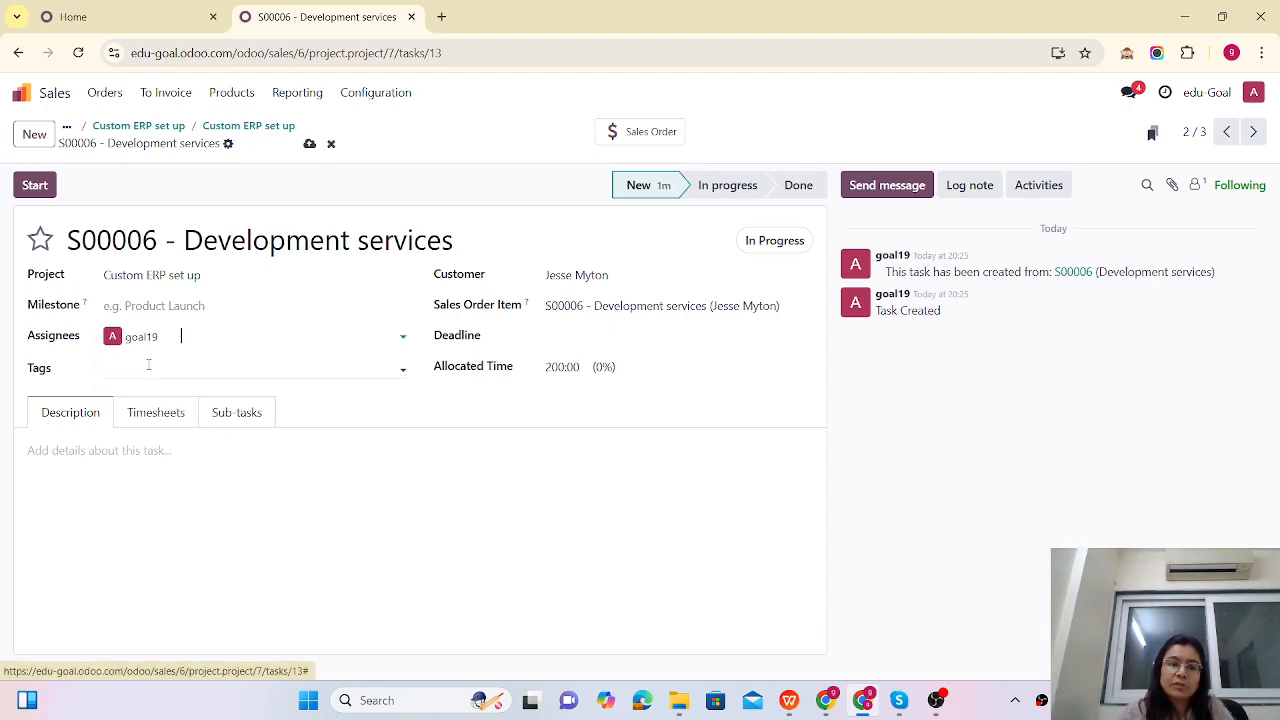
click(309, 144)
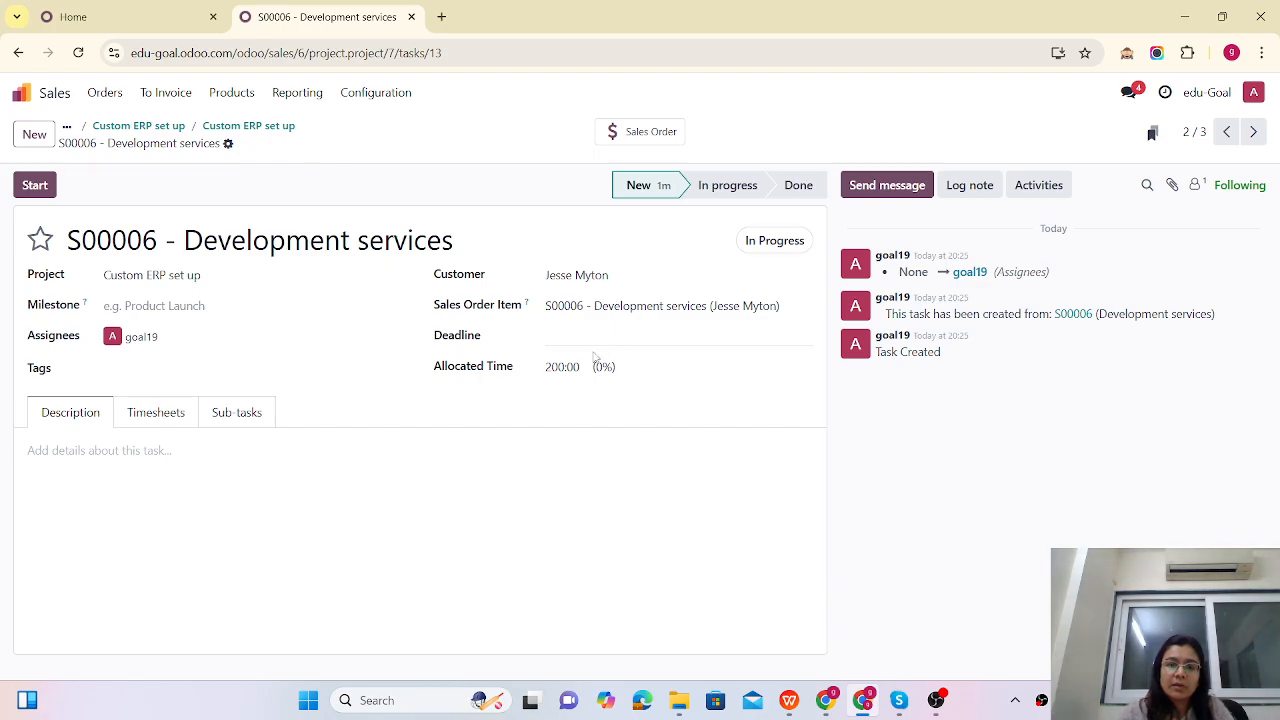
Step: Log timesheet lines of 8 hours on 12/26/2024 and 6 hours on 12/27/2024, then save
click(157, 414)
click(53, 479)
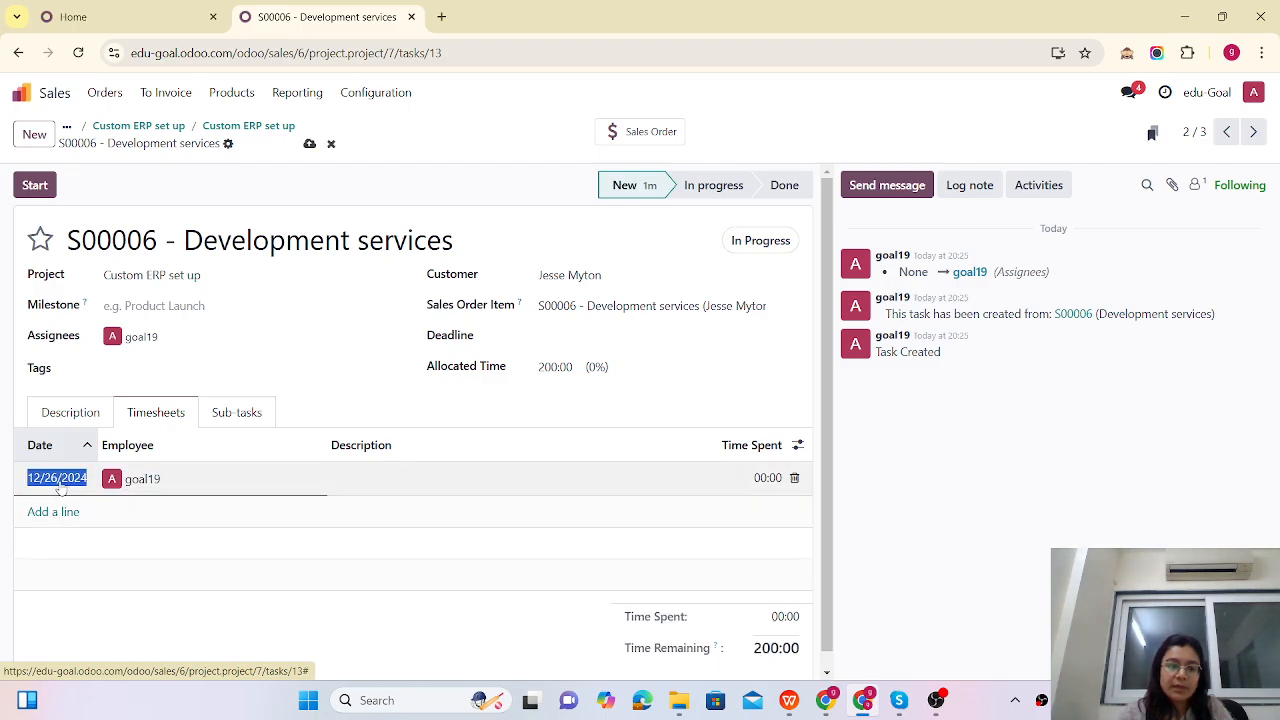
click(350, 476)
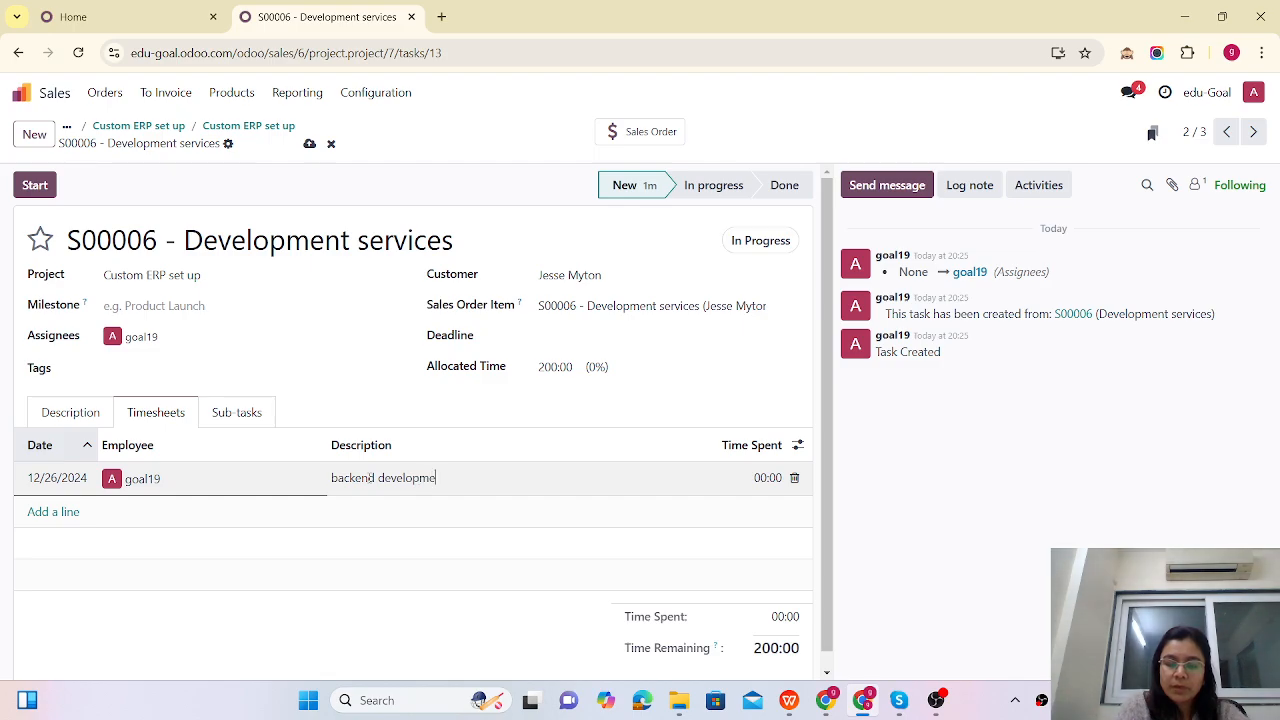
click(738, 481)
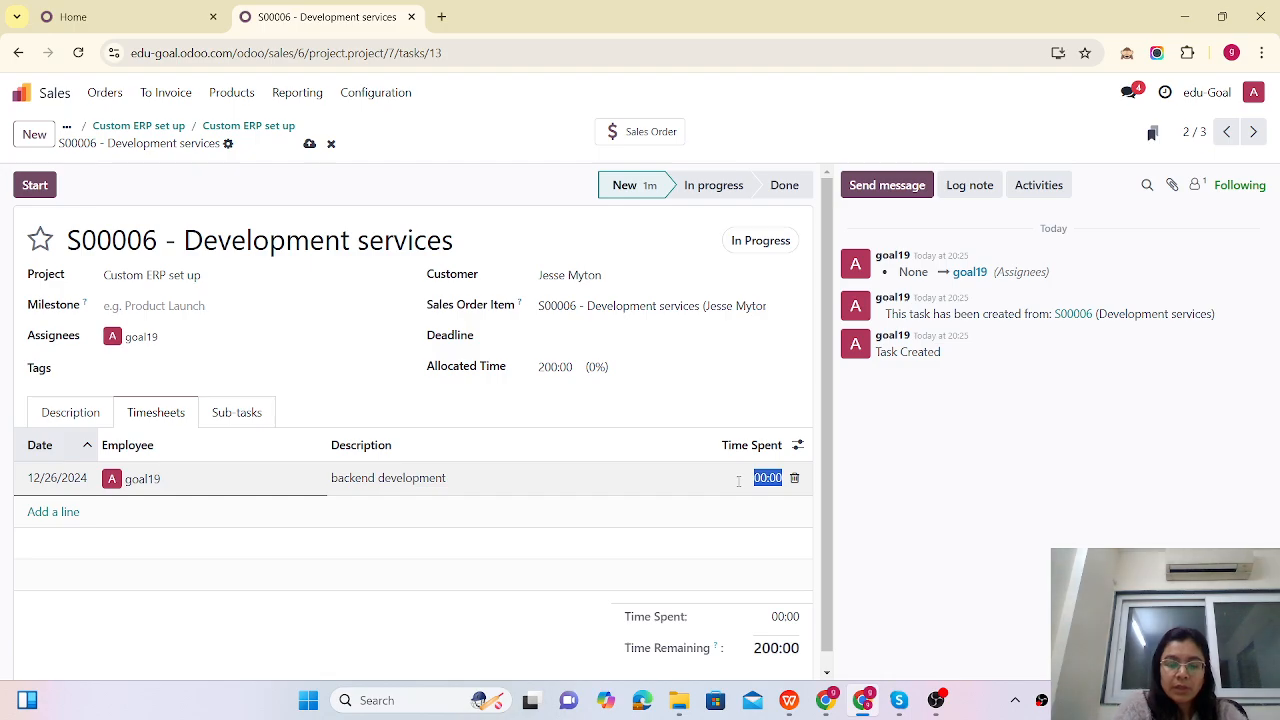
text(8)
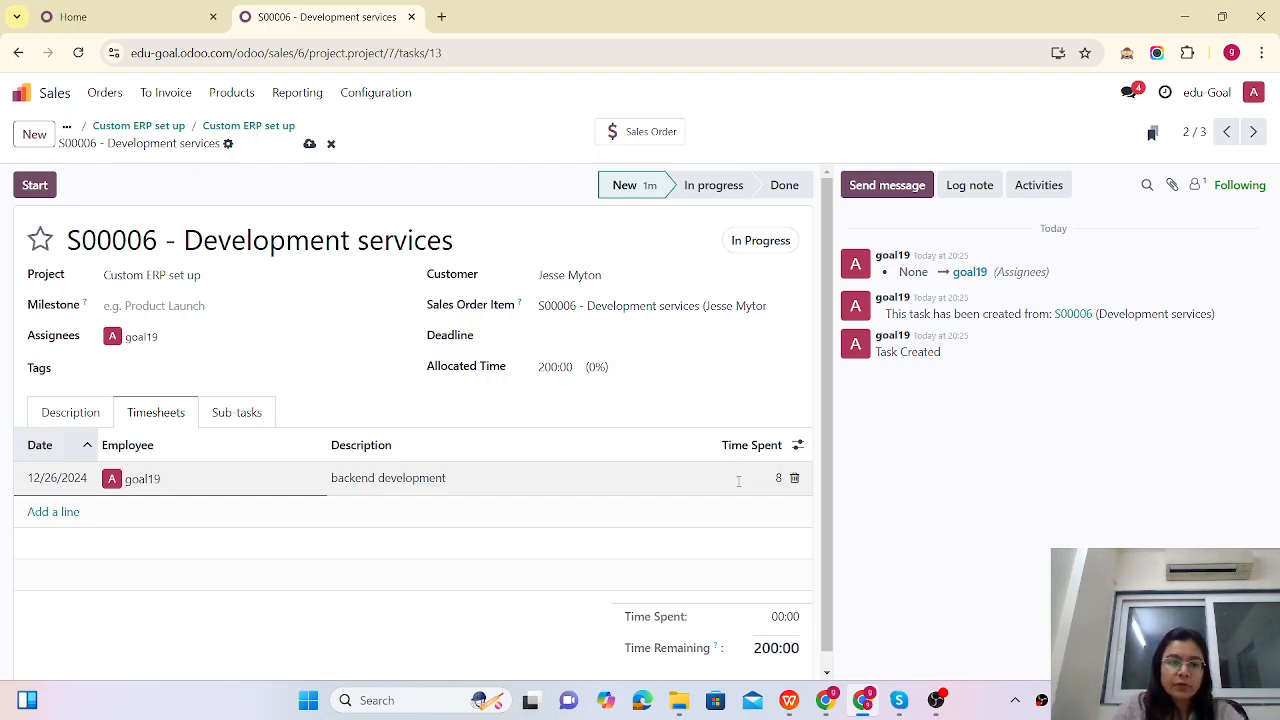
click(55, 512)
click(57, 512)
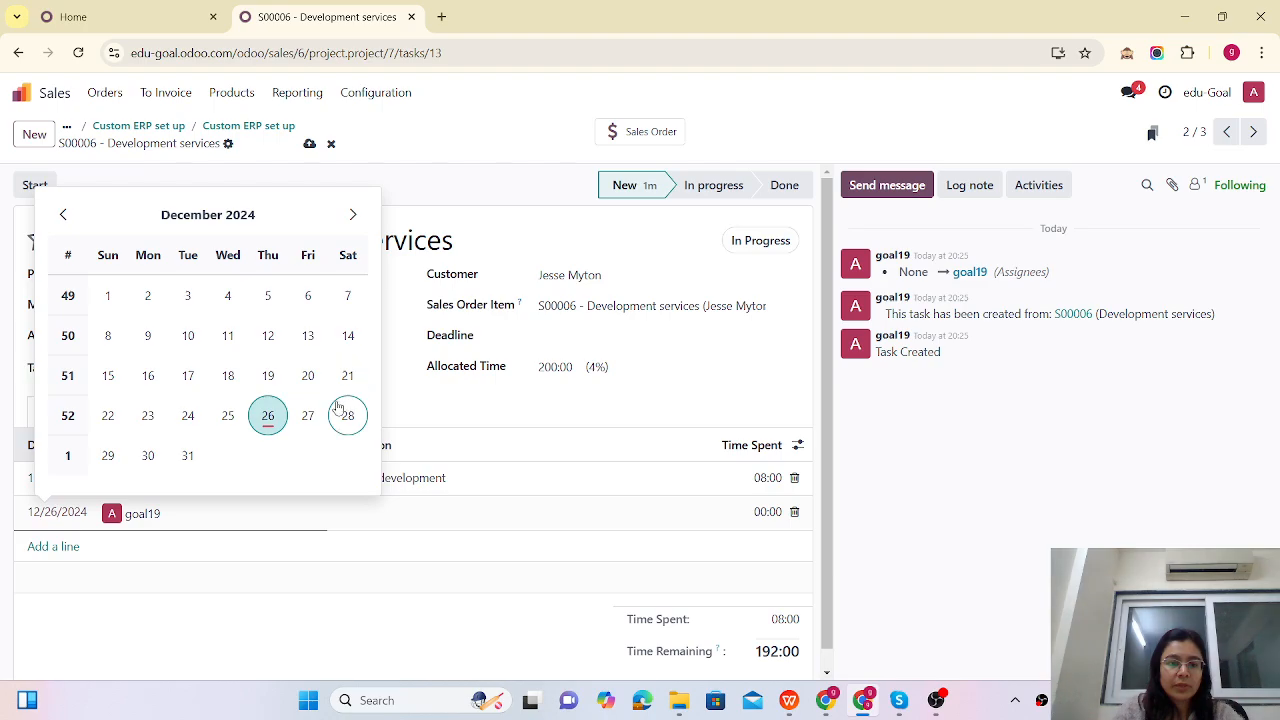
click(309, 414)
click(358, 511)
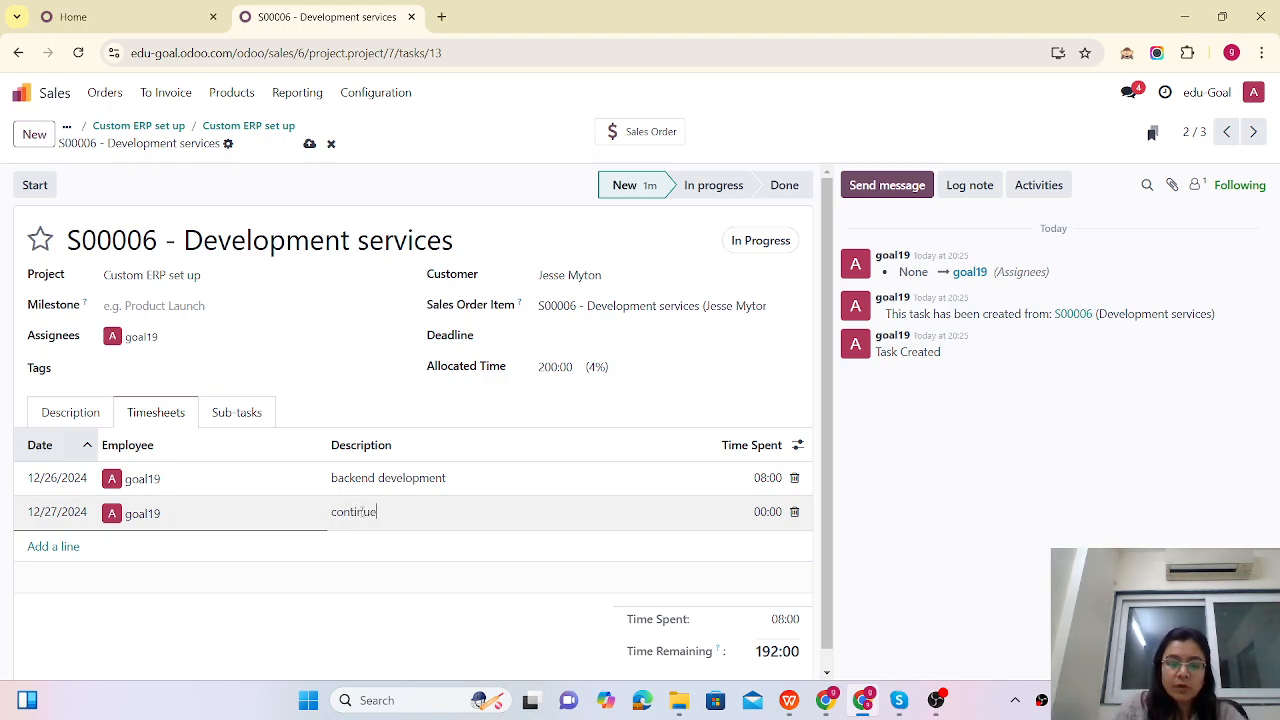
click(767, 511)
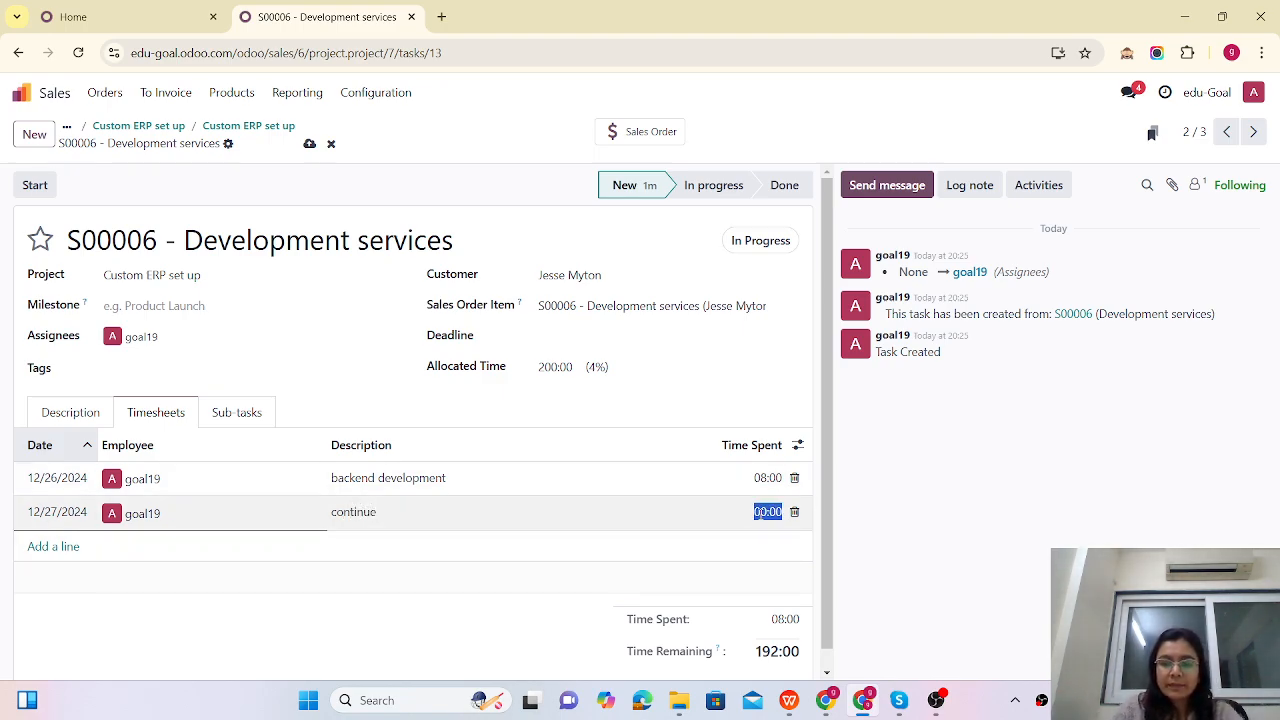
text(6)
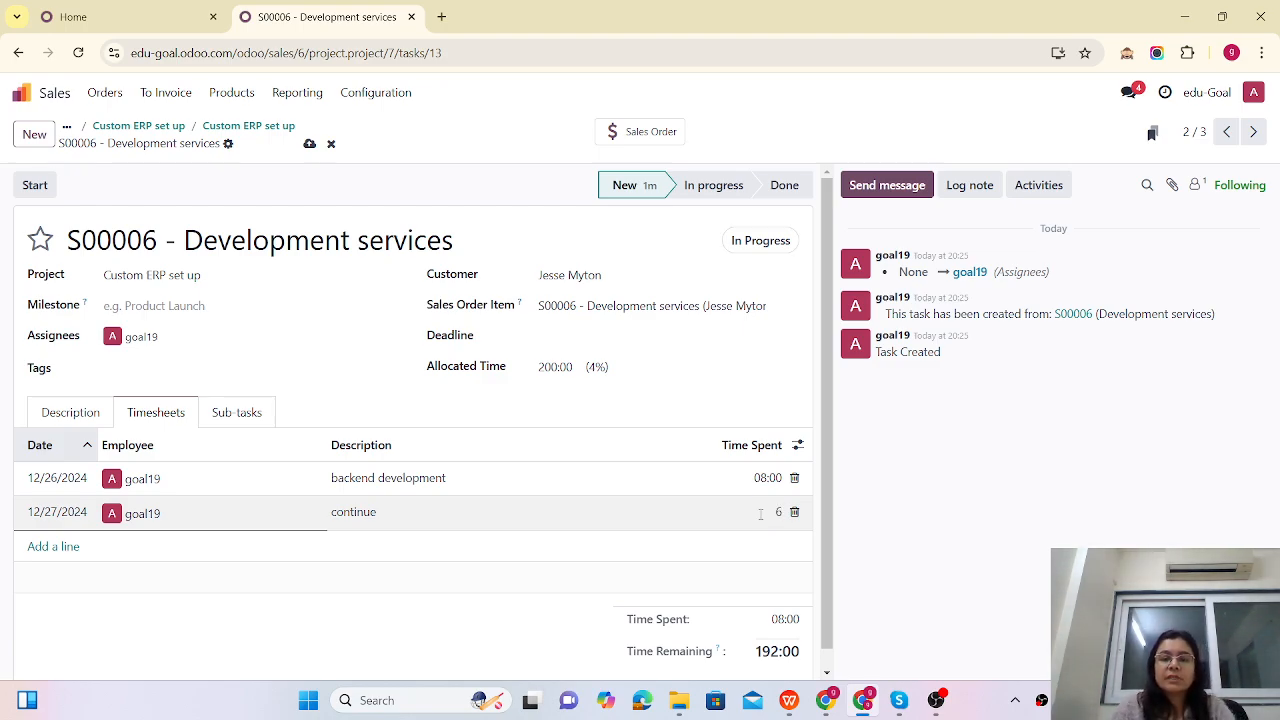
click(309, 148)
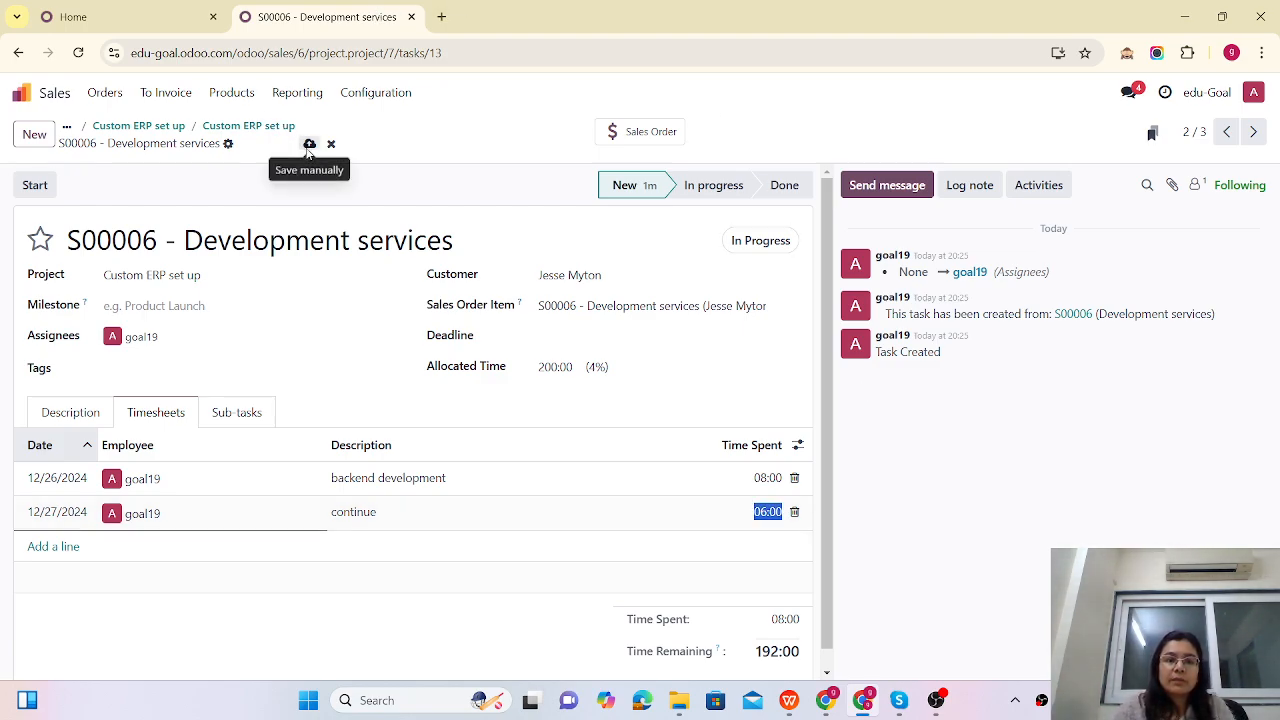
click(1253, 131)
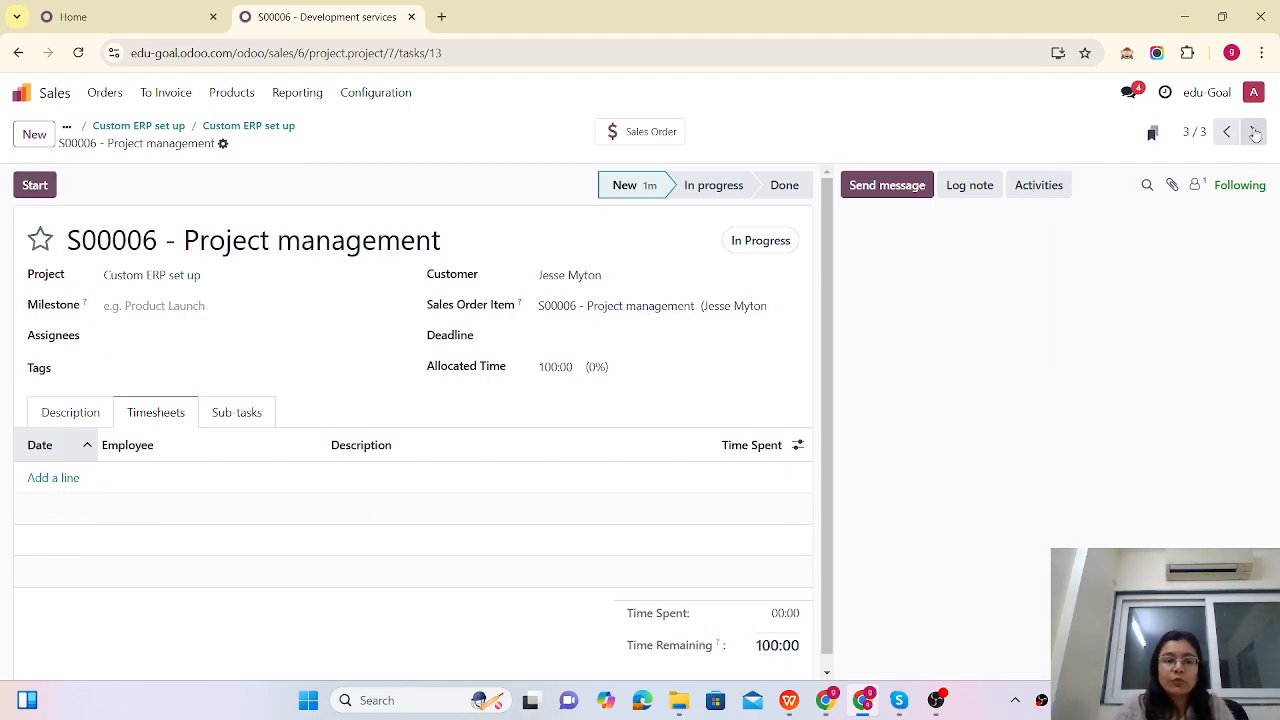
Step: Move on to the Testing task and assign it to yourself
click(1253, 131)
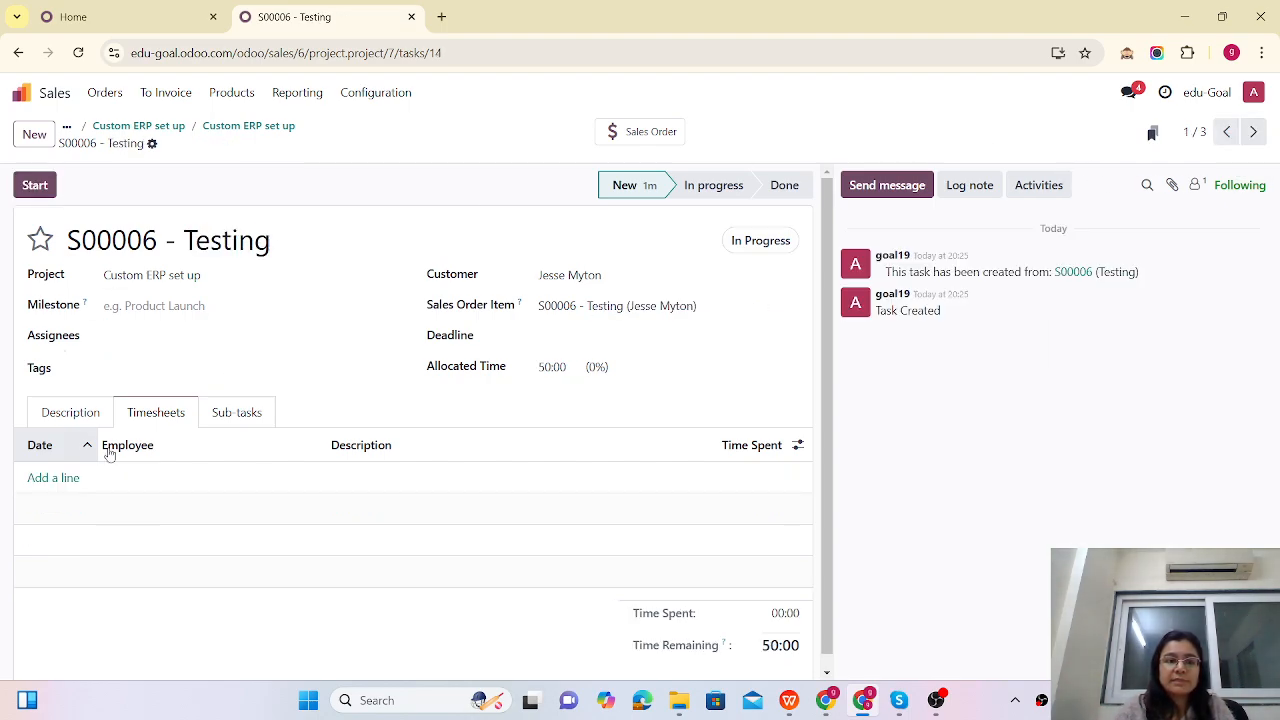
click(129, 337)
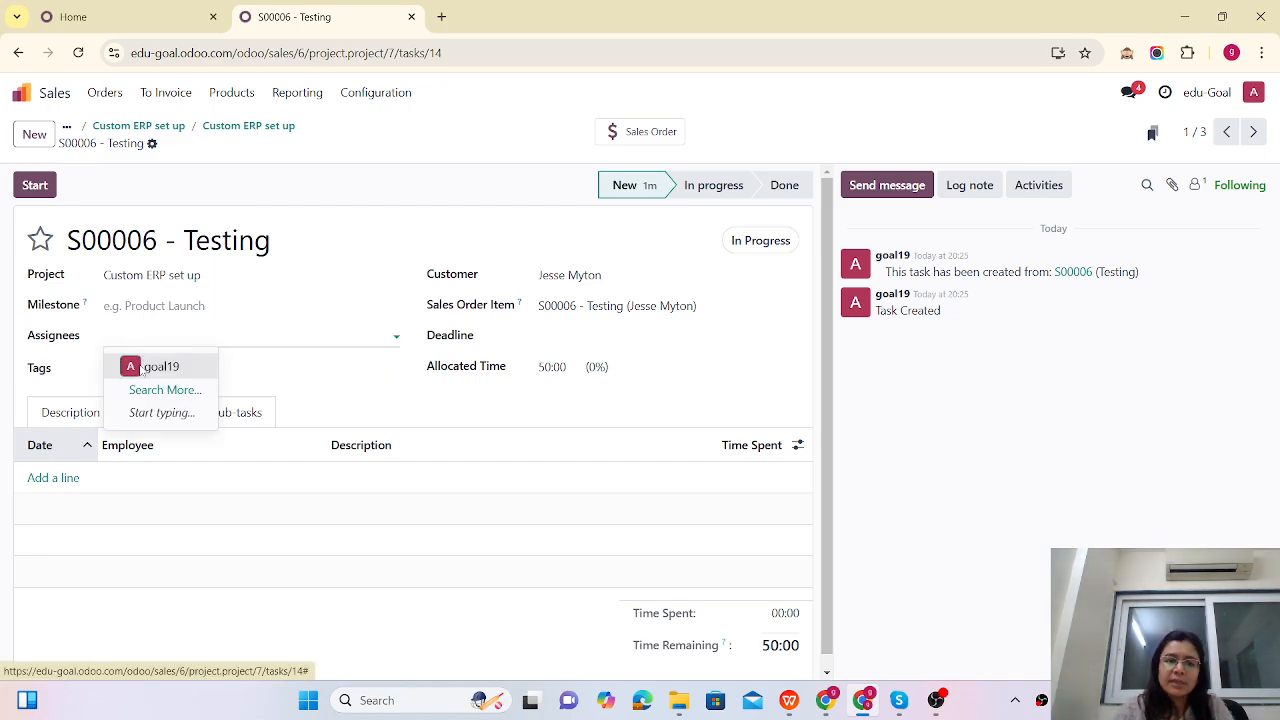
click(150, 367)
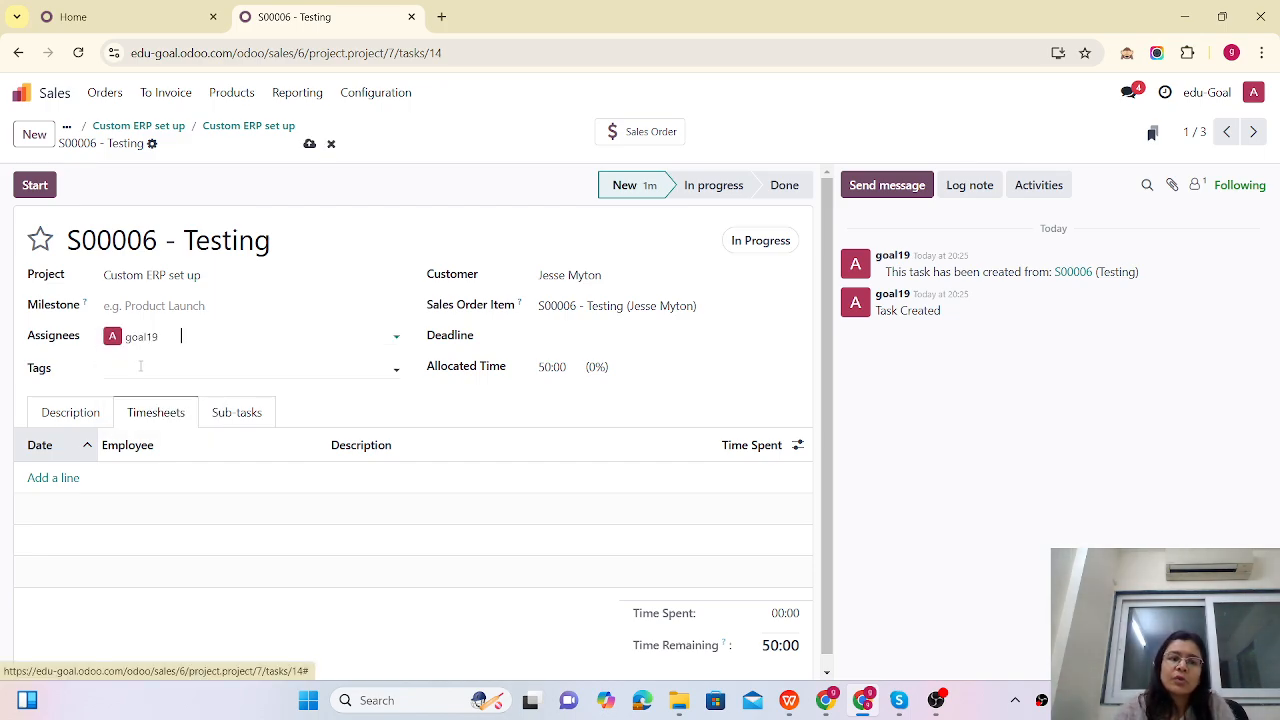
Step: Log 8 hours on 12/26/2024 plus 3 hours 'continue' on 12/27/2024, then save
click(44, 481)
click(360, 477)
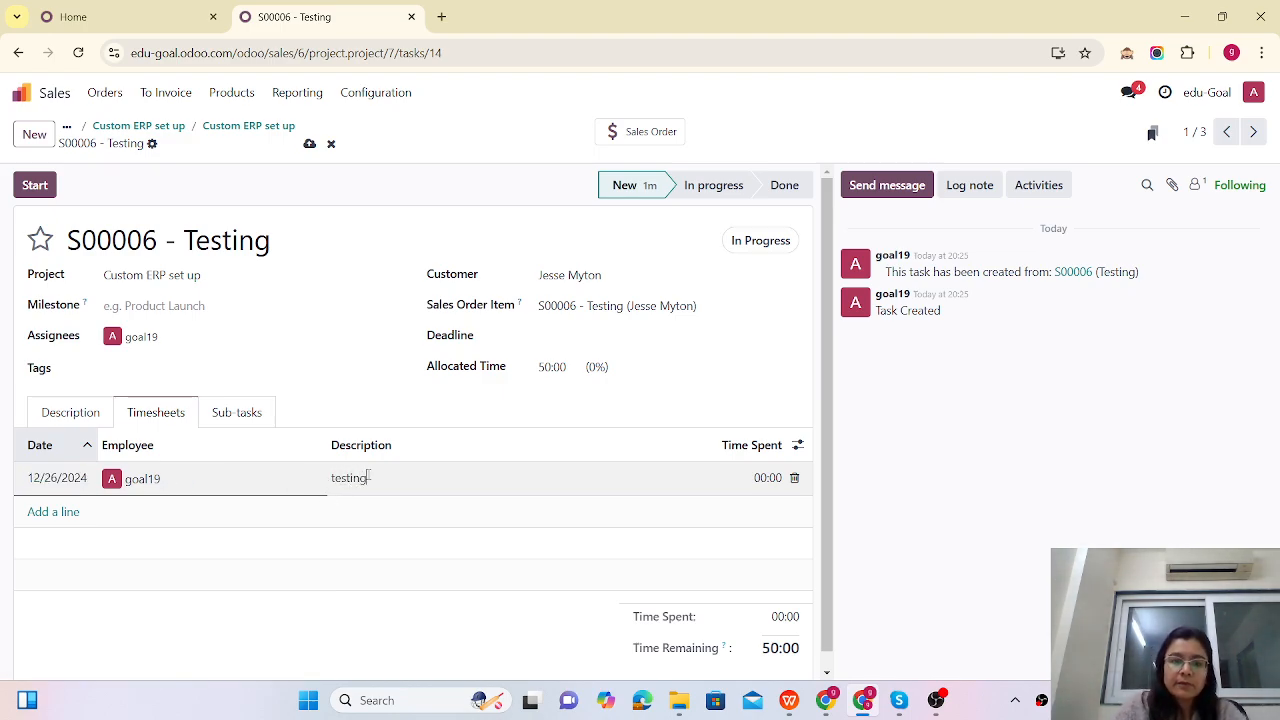
click(760, 477)
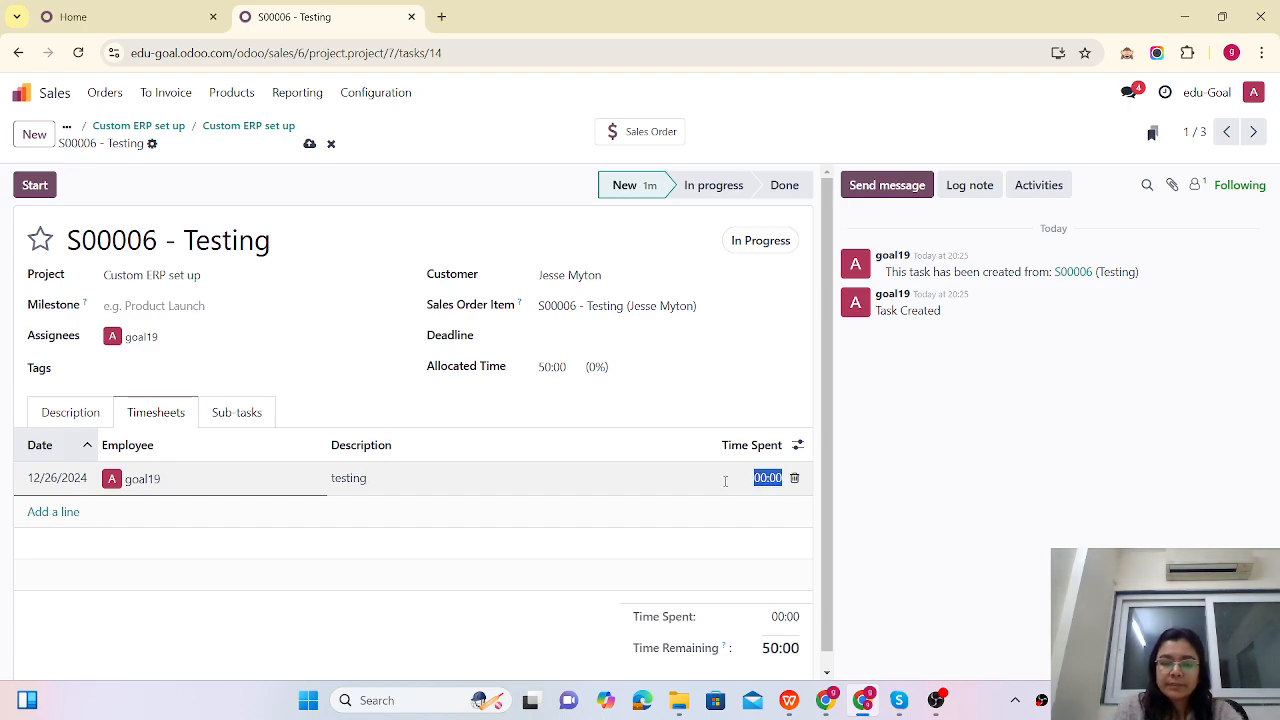
text(8)
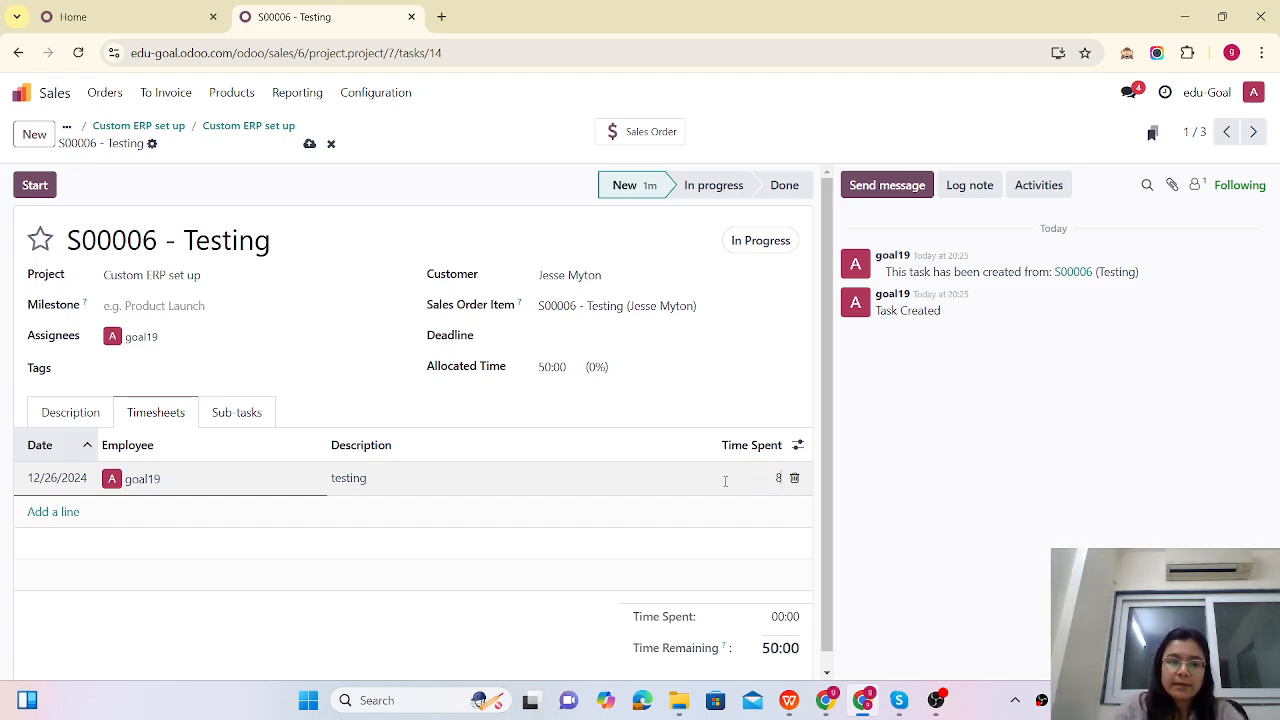
click(48, 511)
click(57, 513)
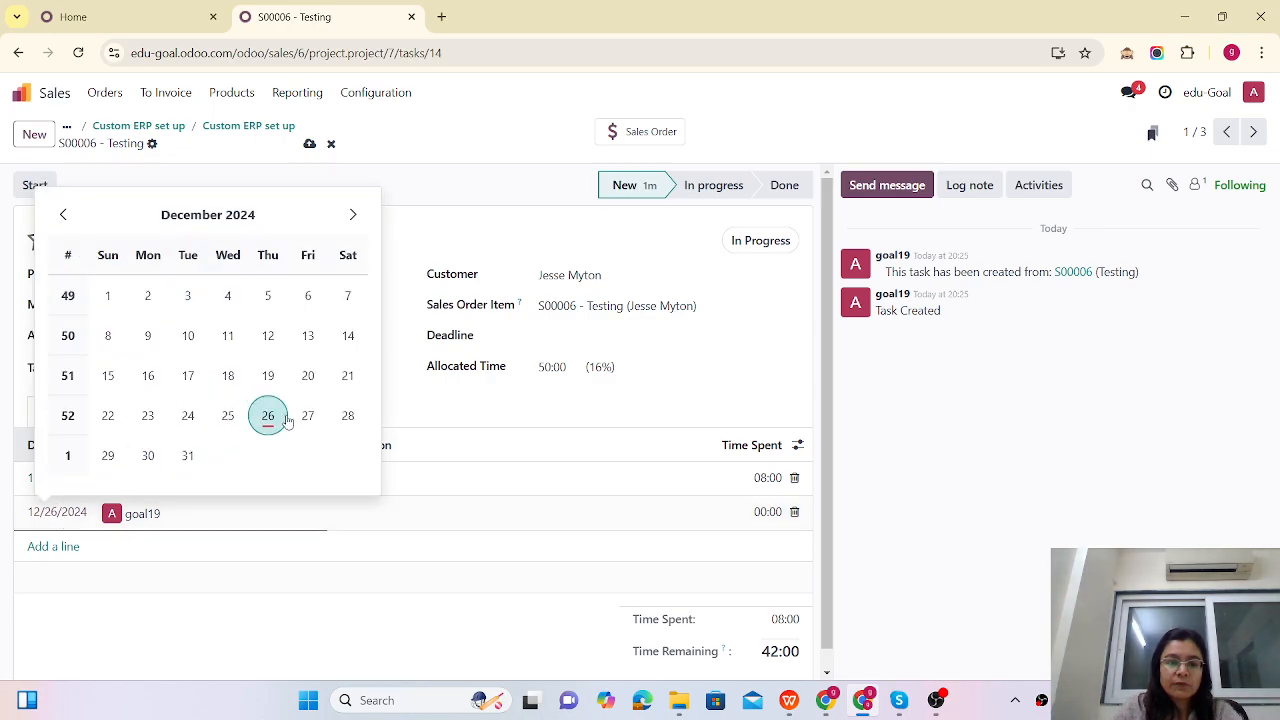
click(307, 415)
click(393, 511)
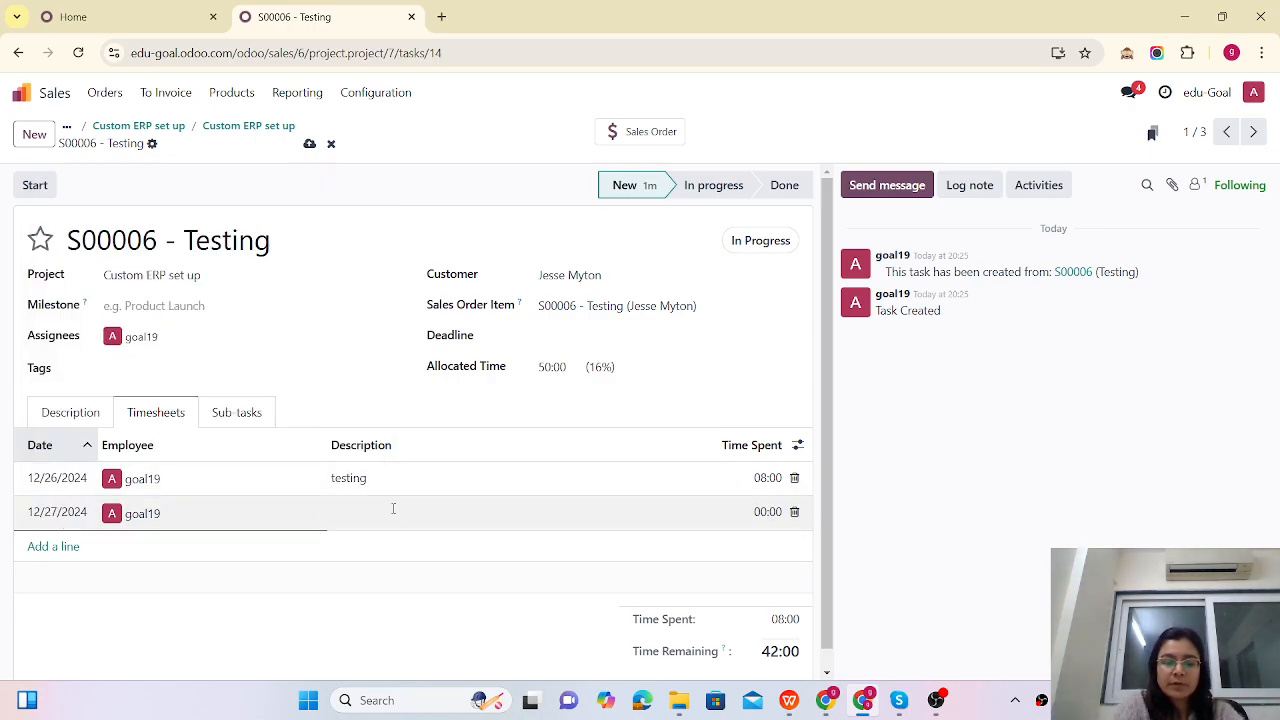
text(continue)
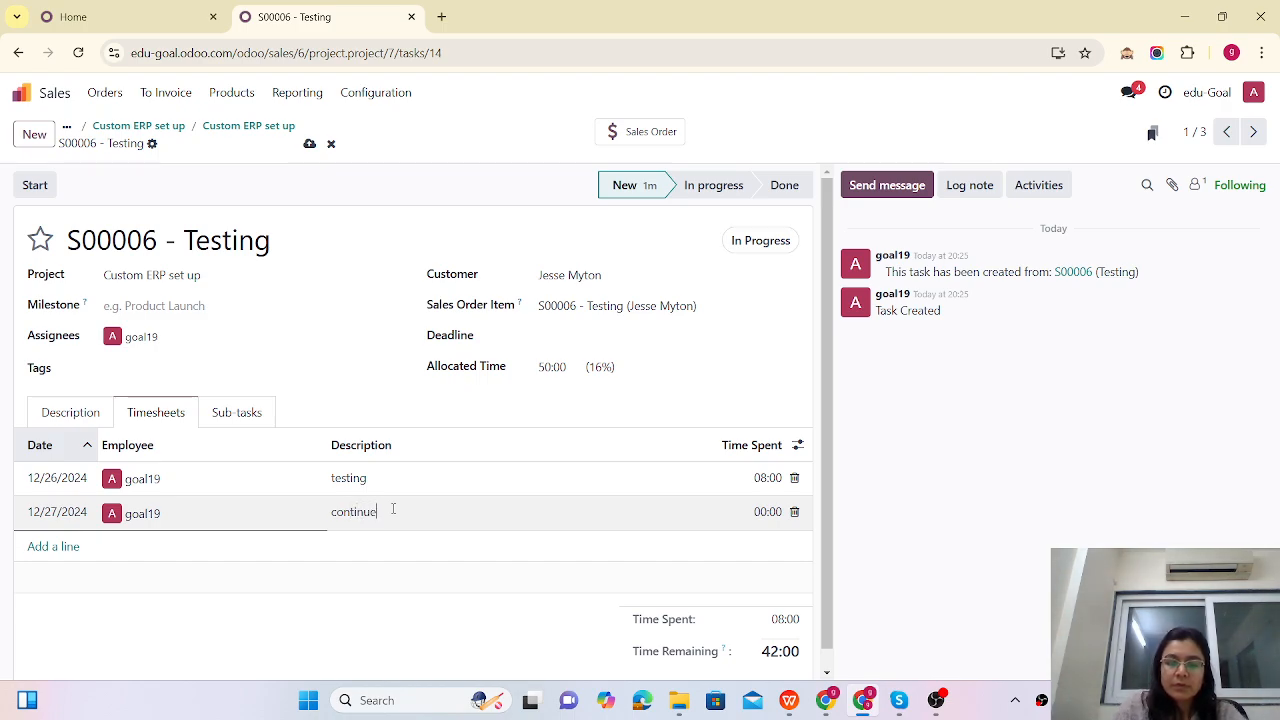
click(767, 511)
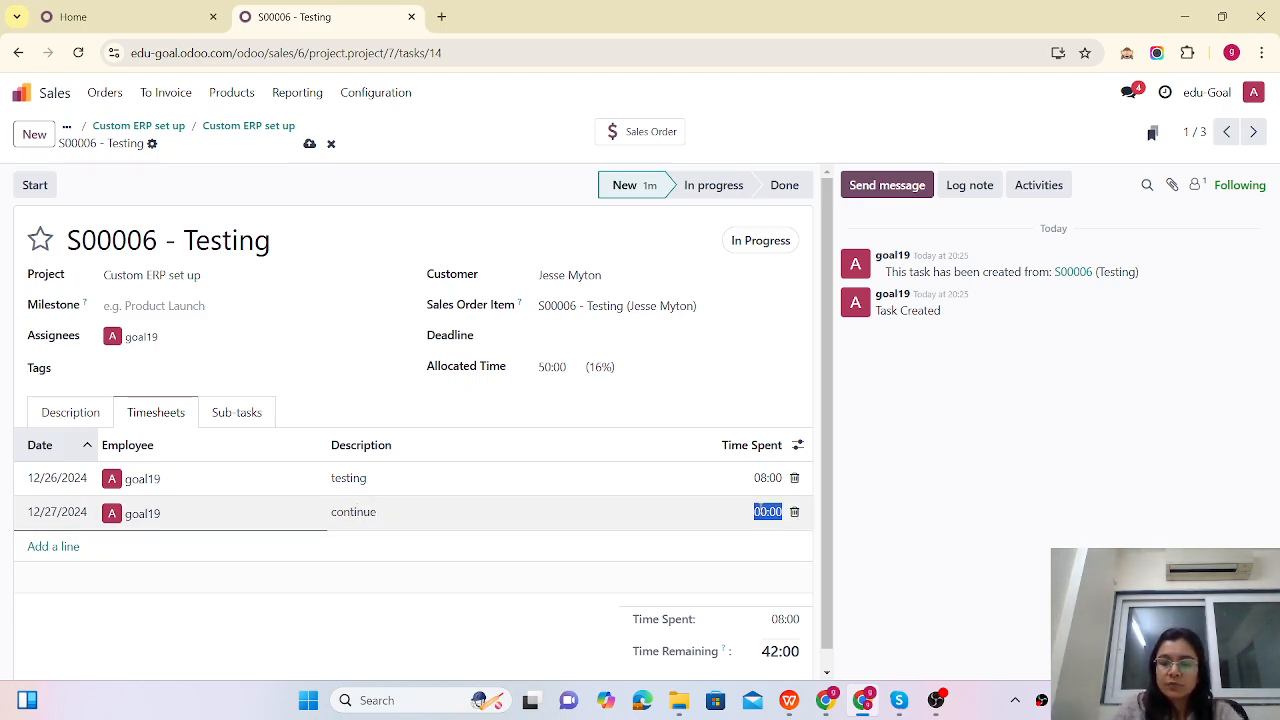
text(3)
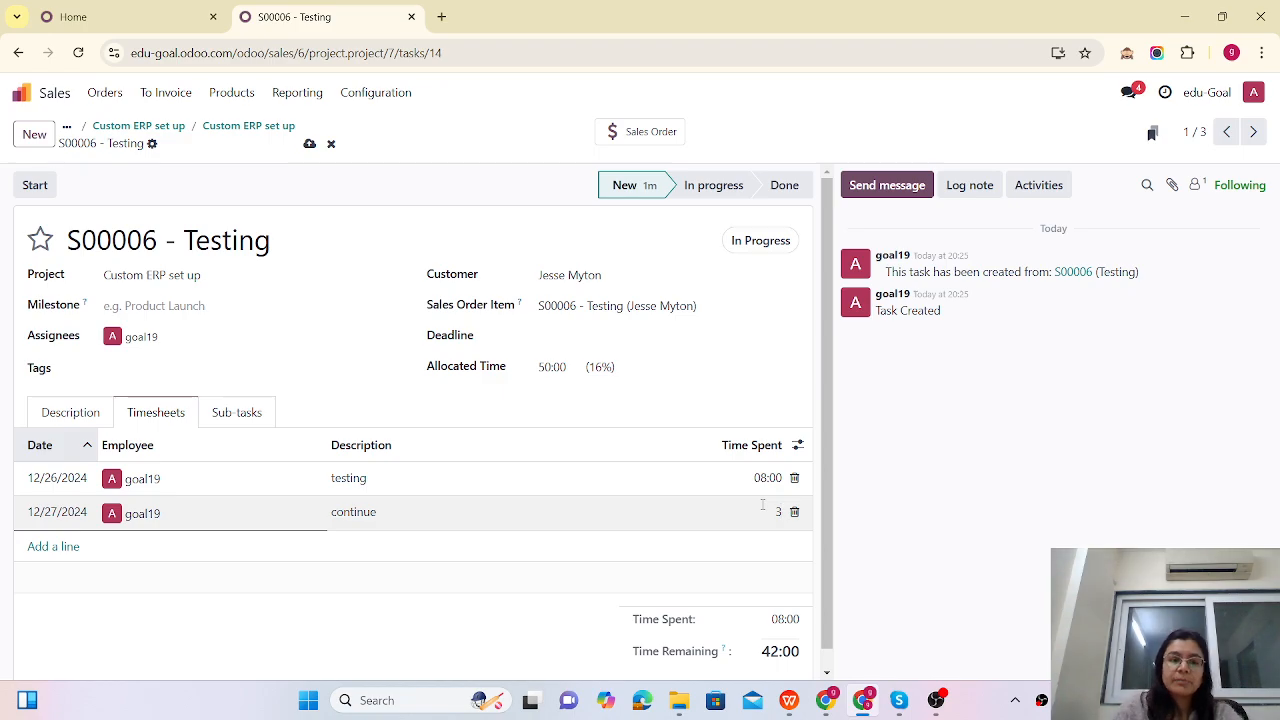
click(309, 143)
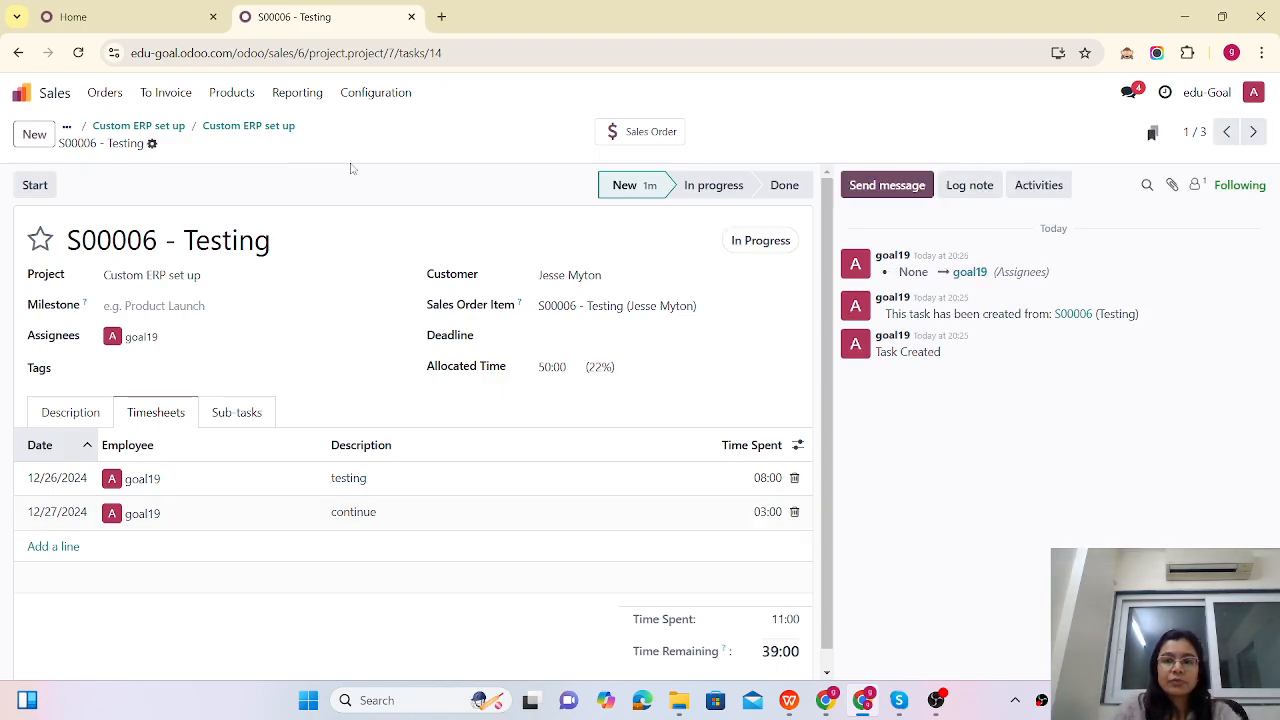
Step: On the S00006 - Project management task, assign the listed user as assignee
click(1226, 131)
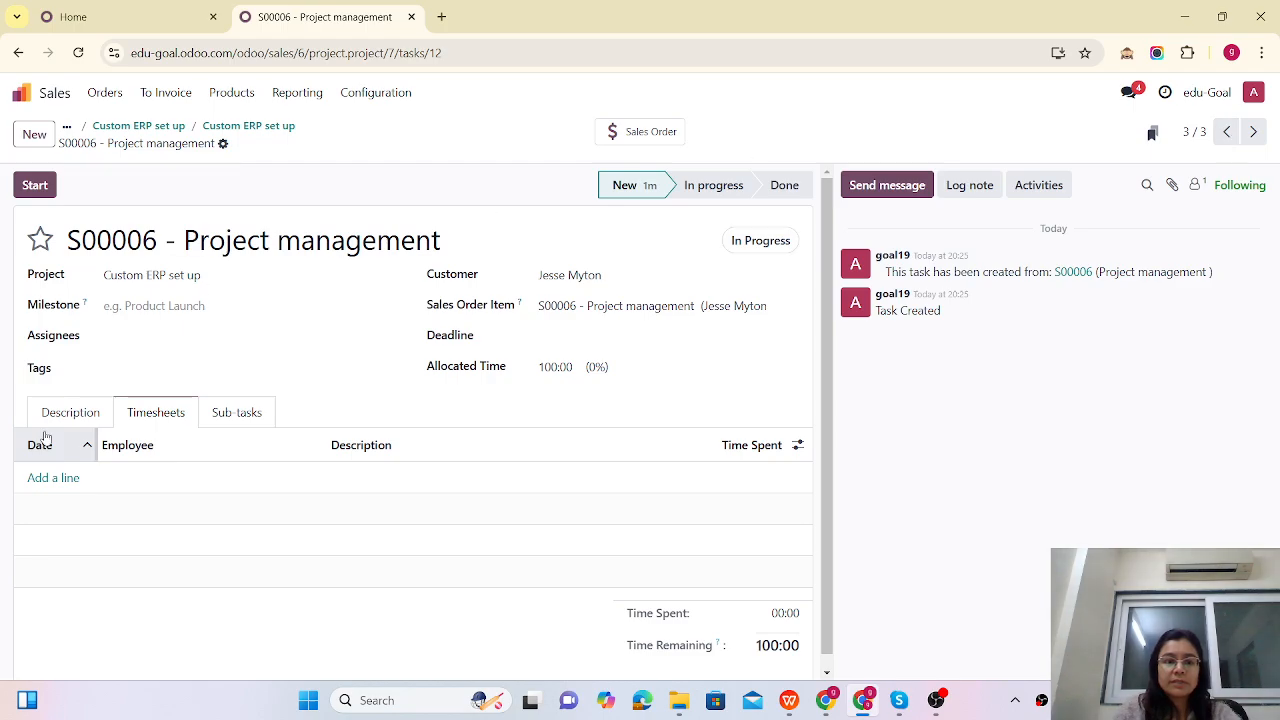
click(124, 335)
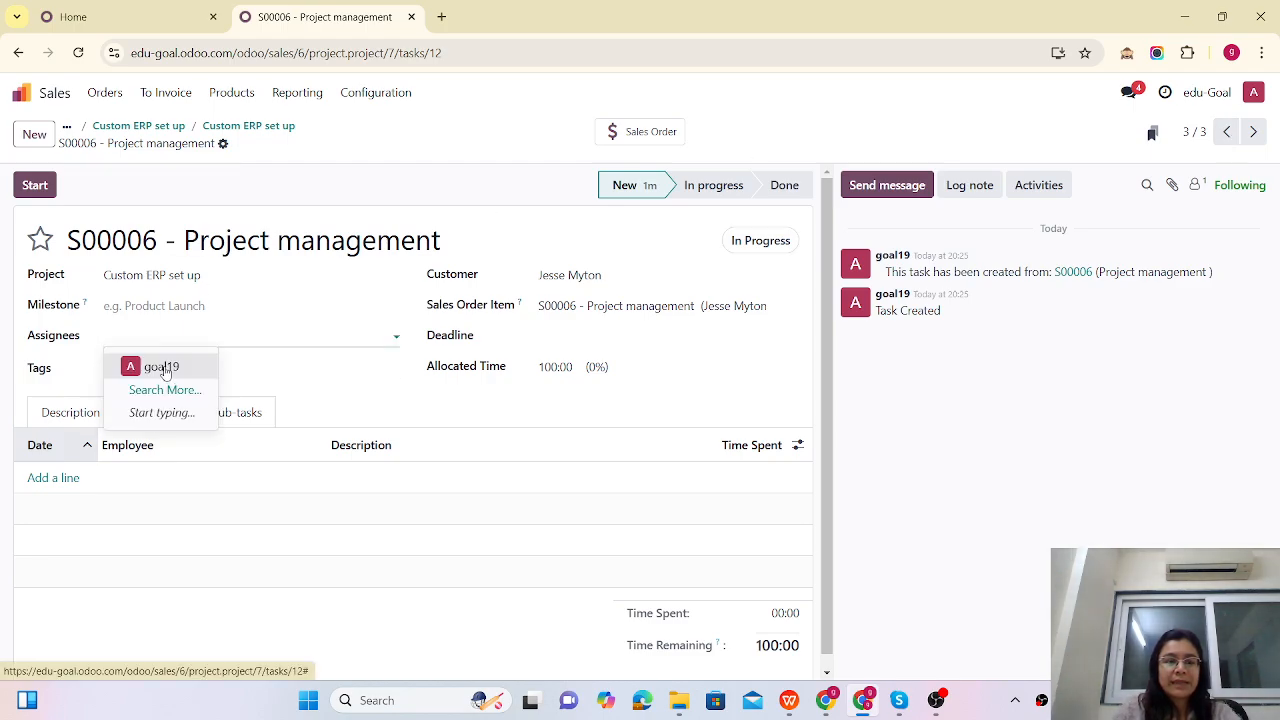
click(160, 367)
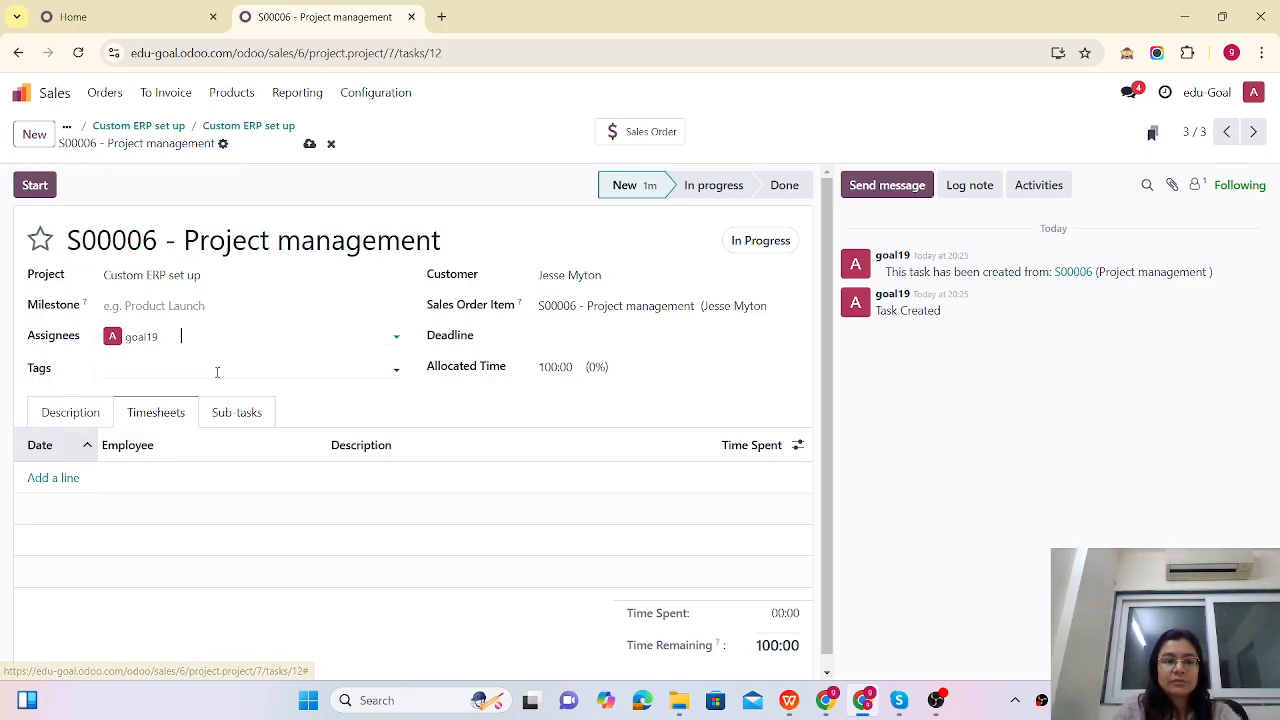
Step: Log 10:00 hours on 12/26/2024, save the task, and duplicate the browser tab
click(62, 479)
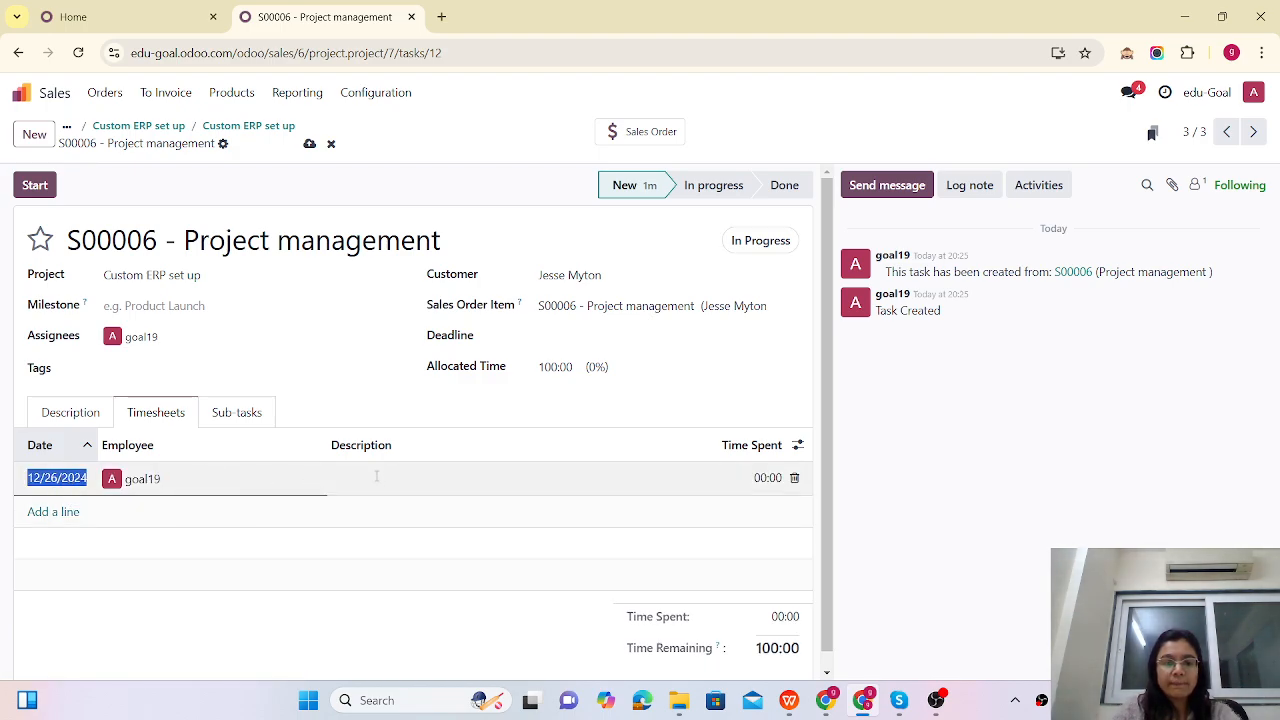
click(735, 480)
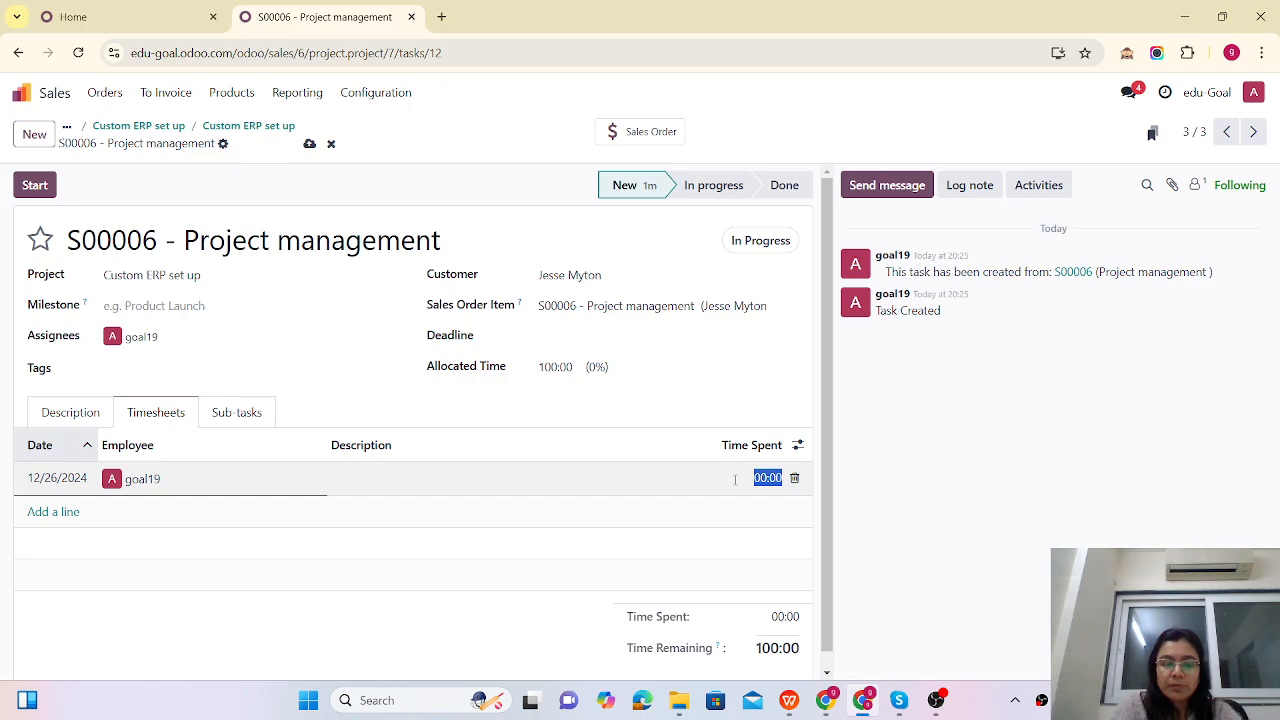
text(10)
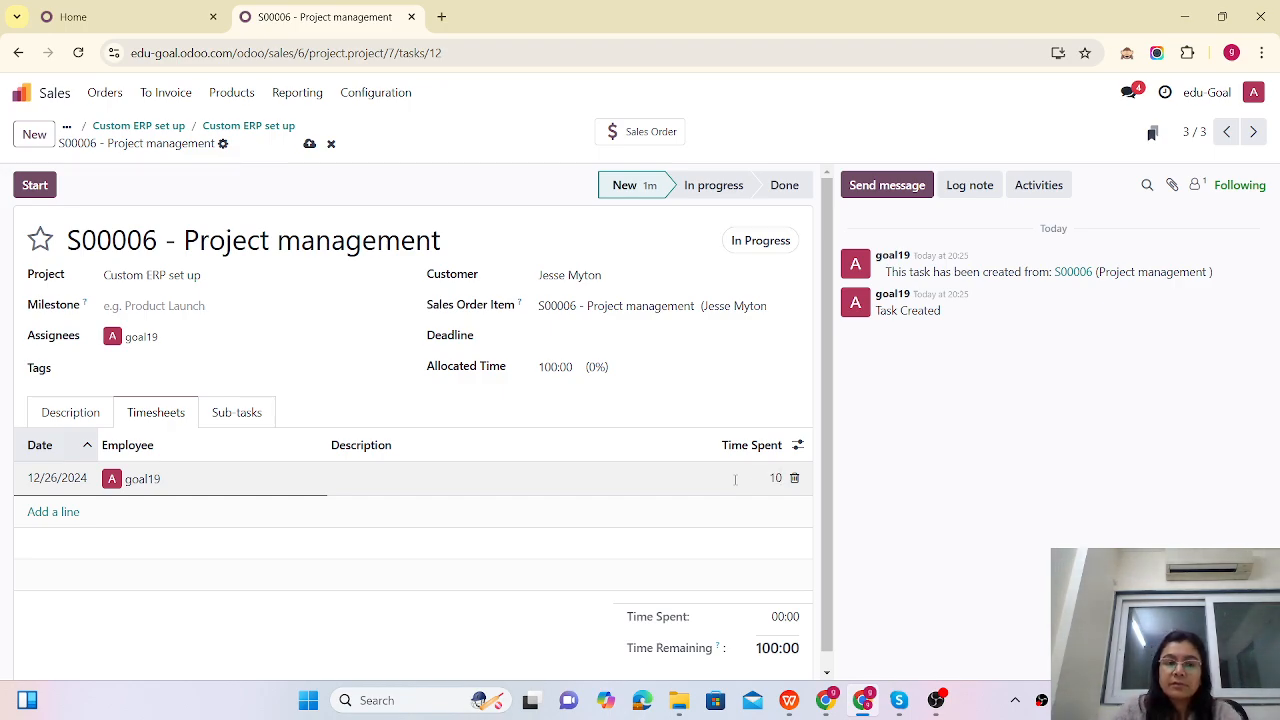
click(308, 146)
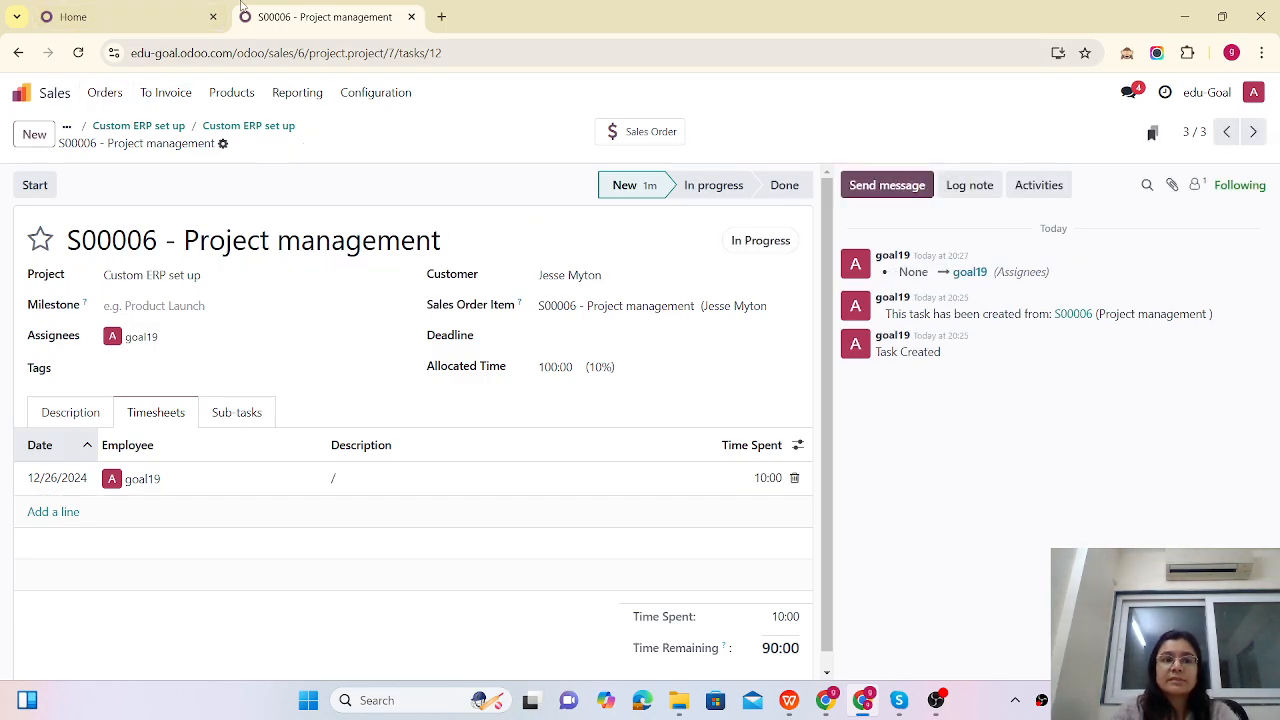
right_click(297, 21)
click(355, 168)
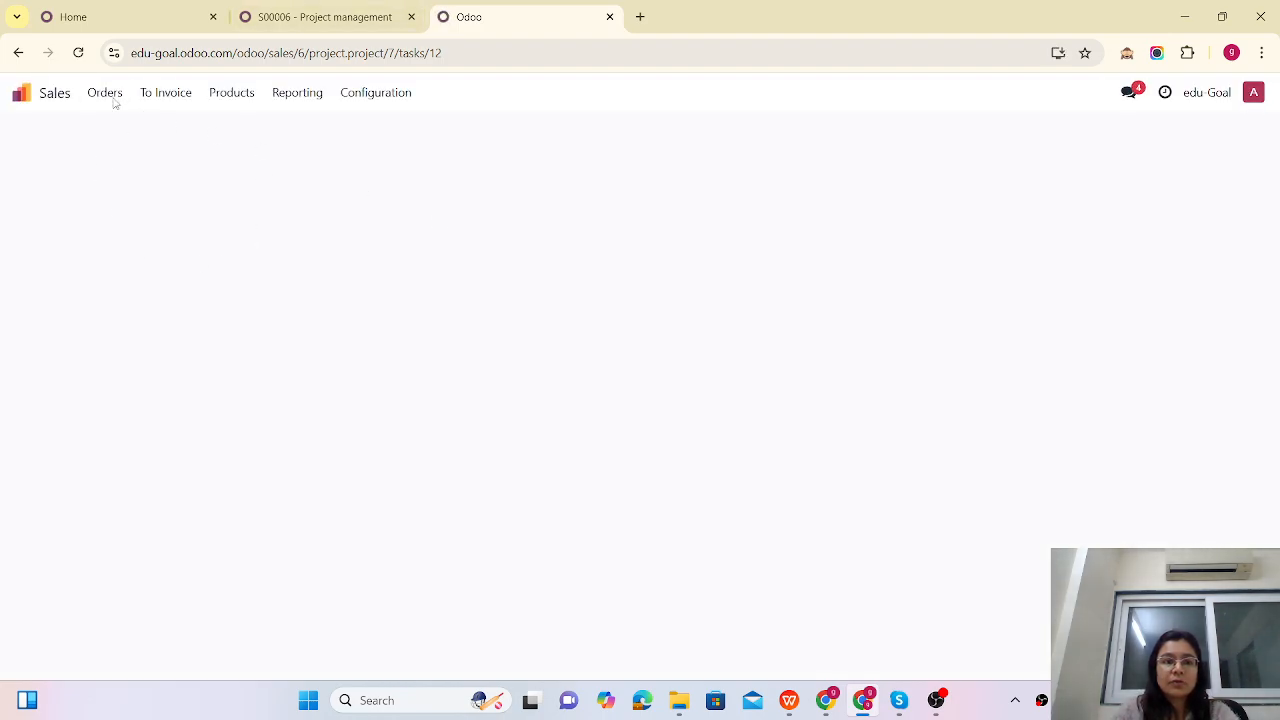
Step: List the sales orders for S00006 in the new tab, then show all timesheets to validate
click(105, 92)
click(118, 134)
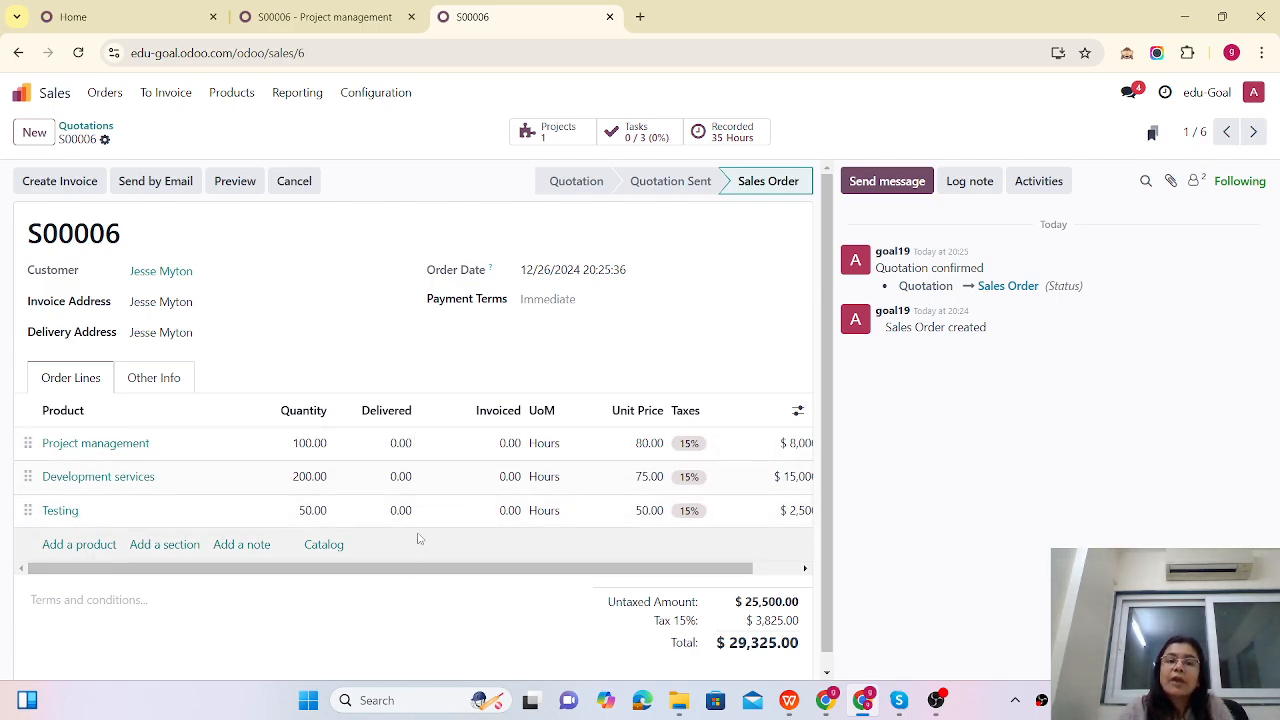
click(330, 17)
click(22, 97)
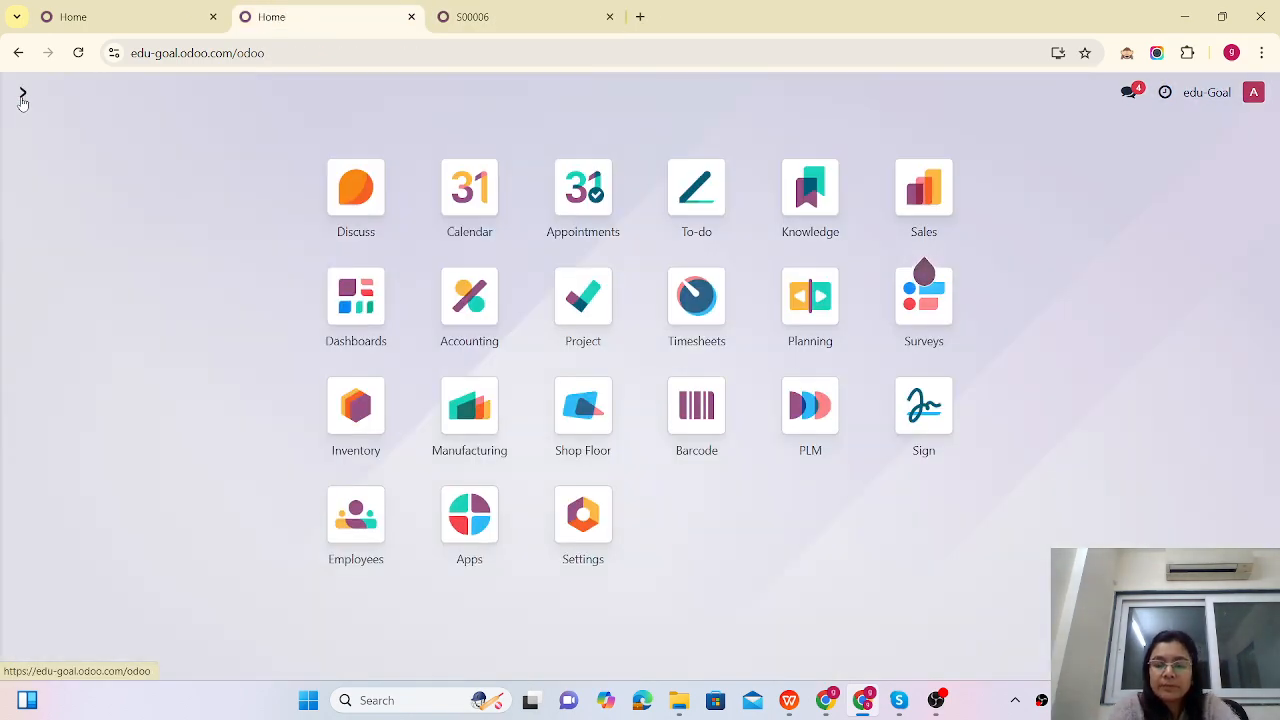
text(time)
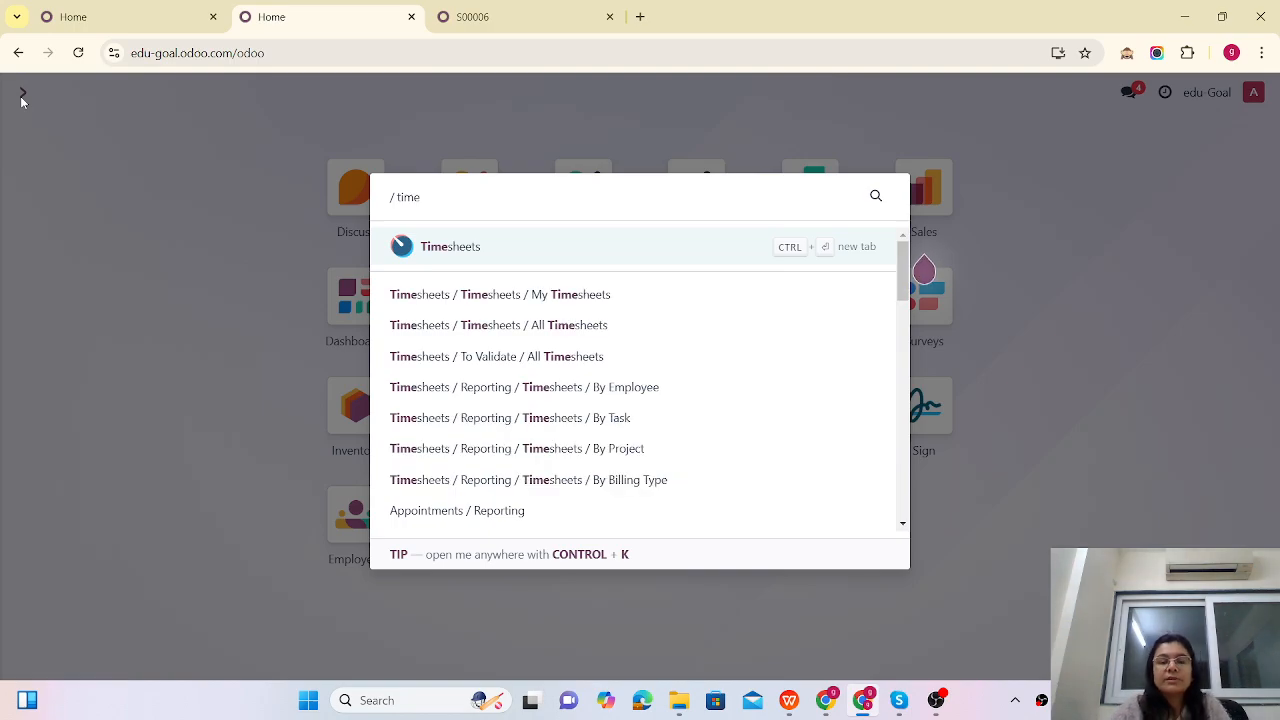
click(450, 248)
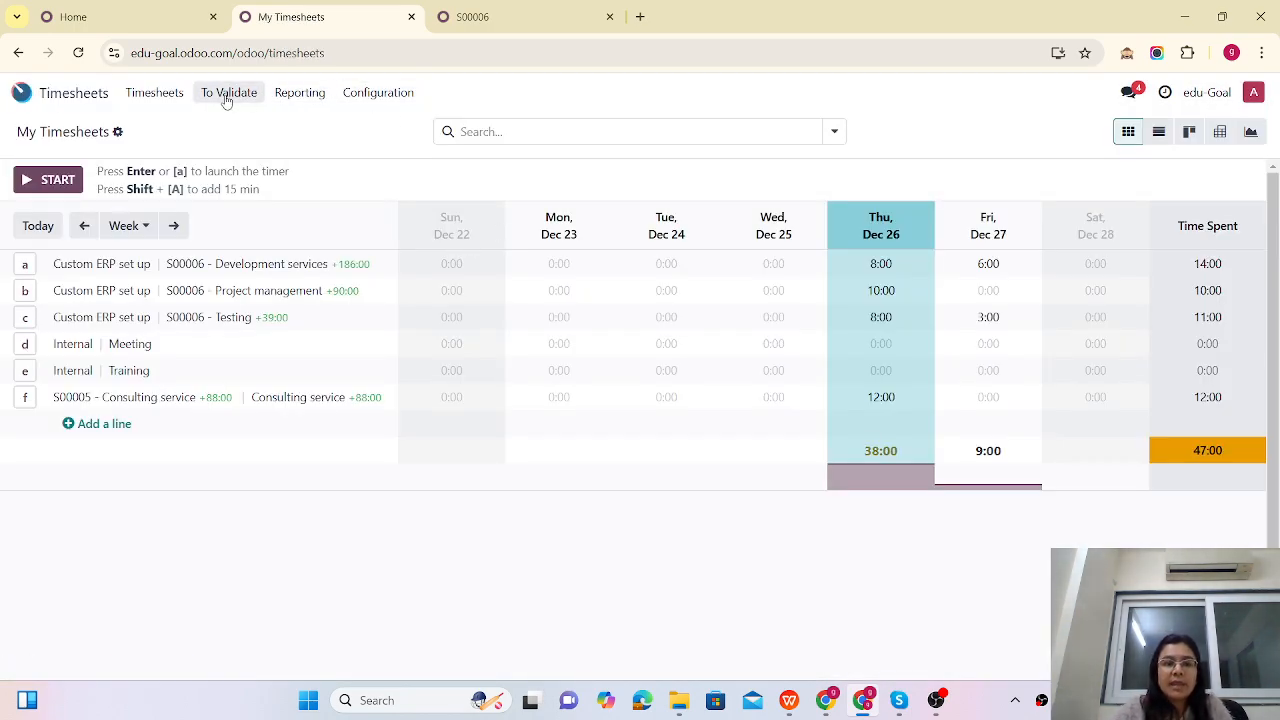
click(228, 92)
click(228, 150)
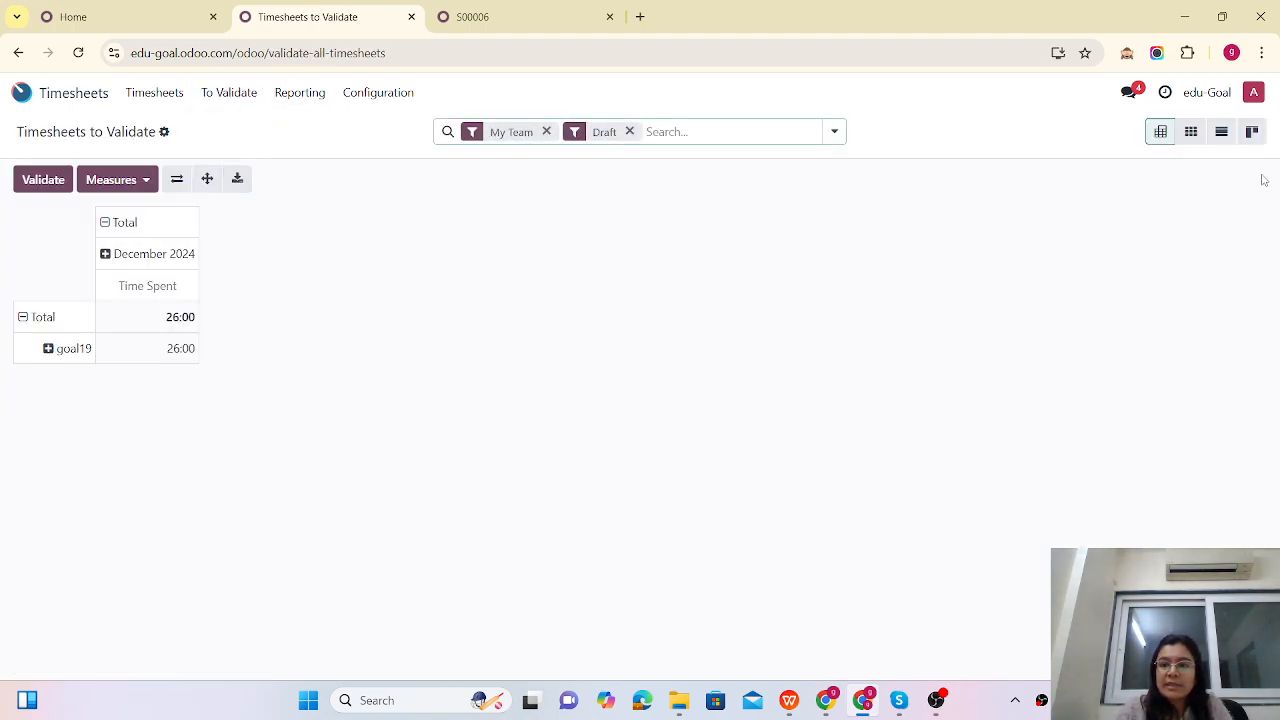
Step: In list view, validate only the Project management, Testing and Development services timesheet entries
click(1221, 132)
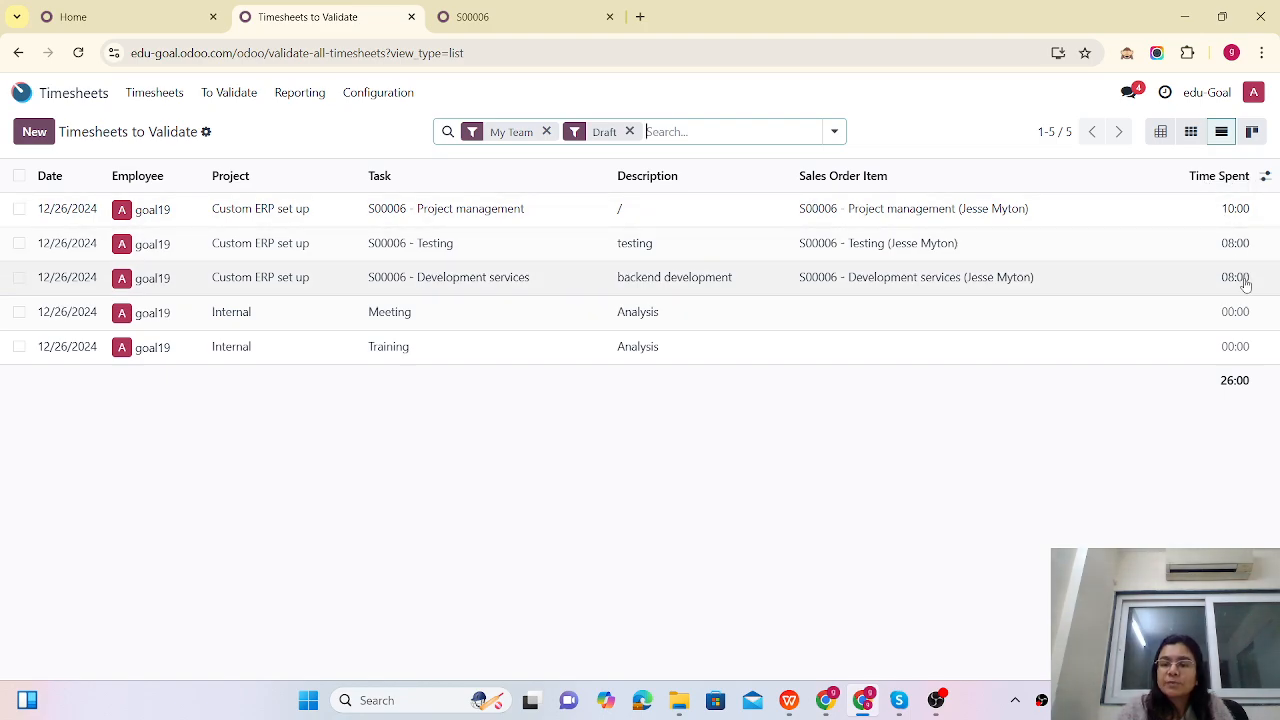
click(18, 210)
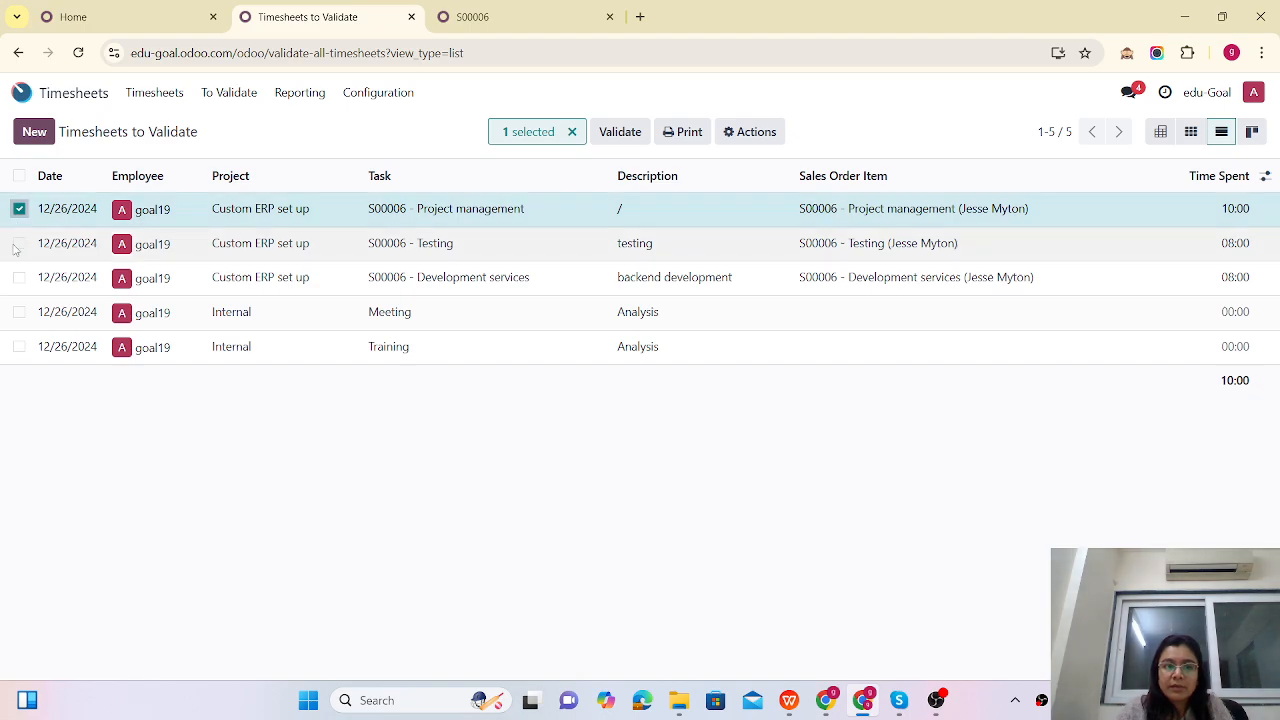
click(19, 244)
click(19, 278)
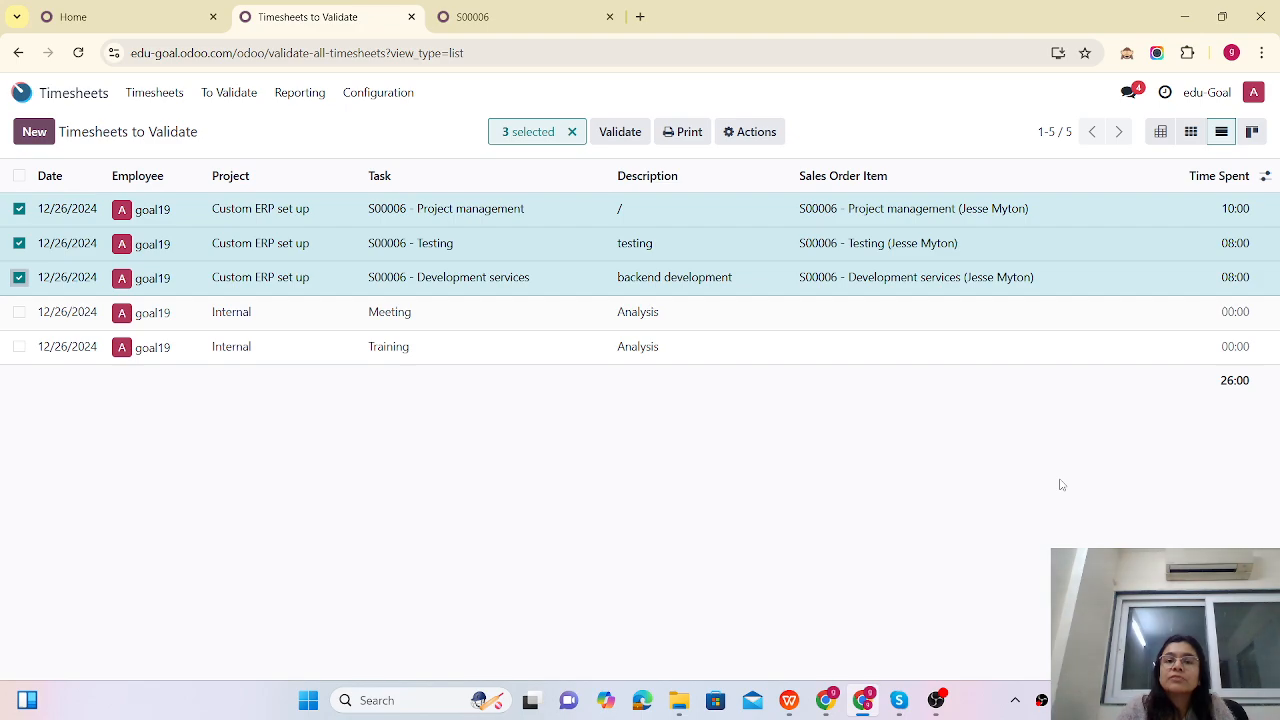
click(19, 312)
click(19, 346)
click(19, 346)
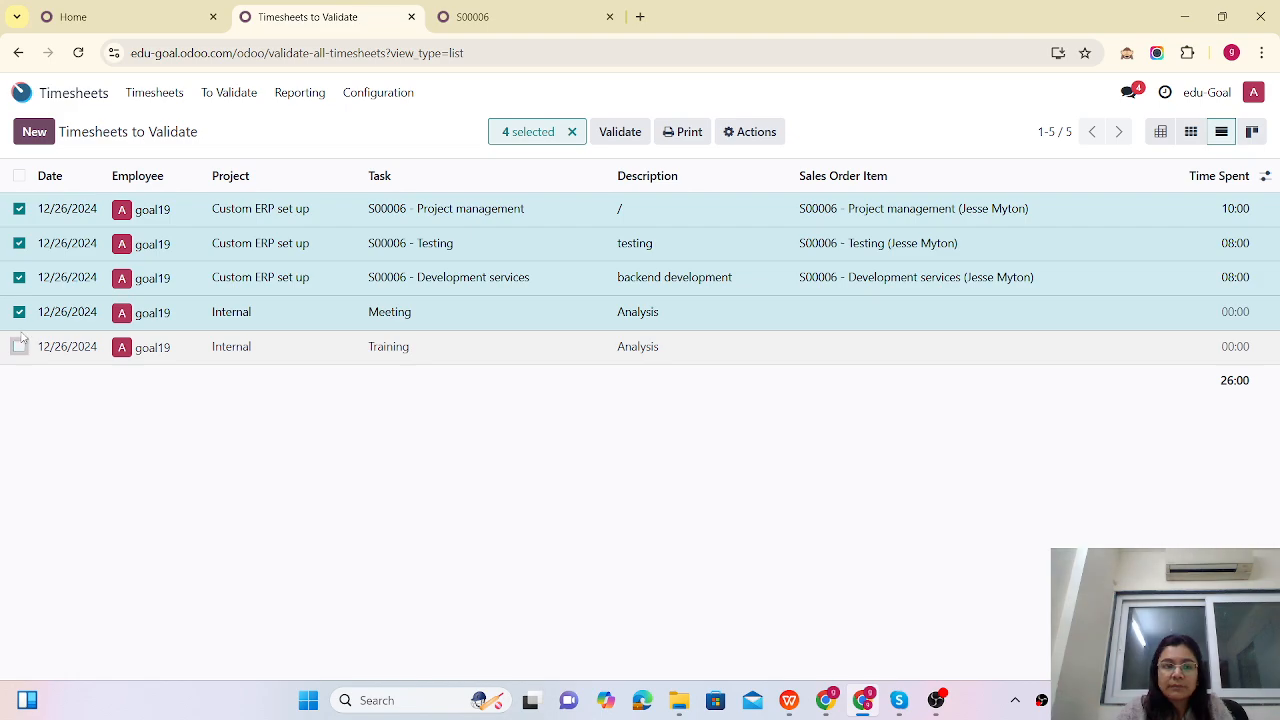
click(19, 312)
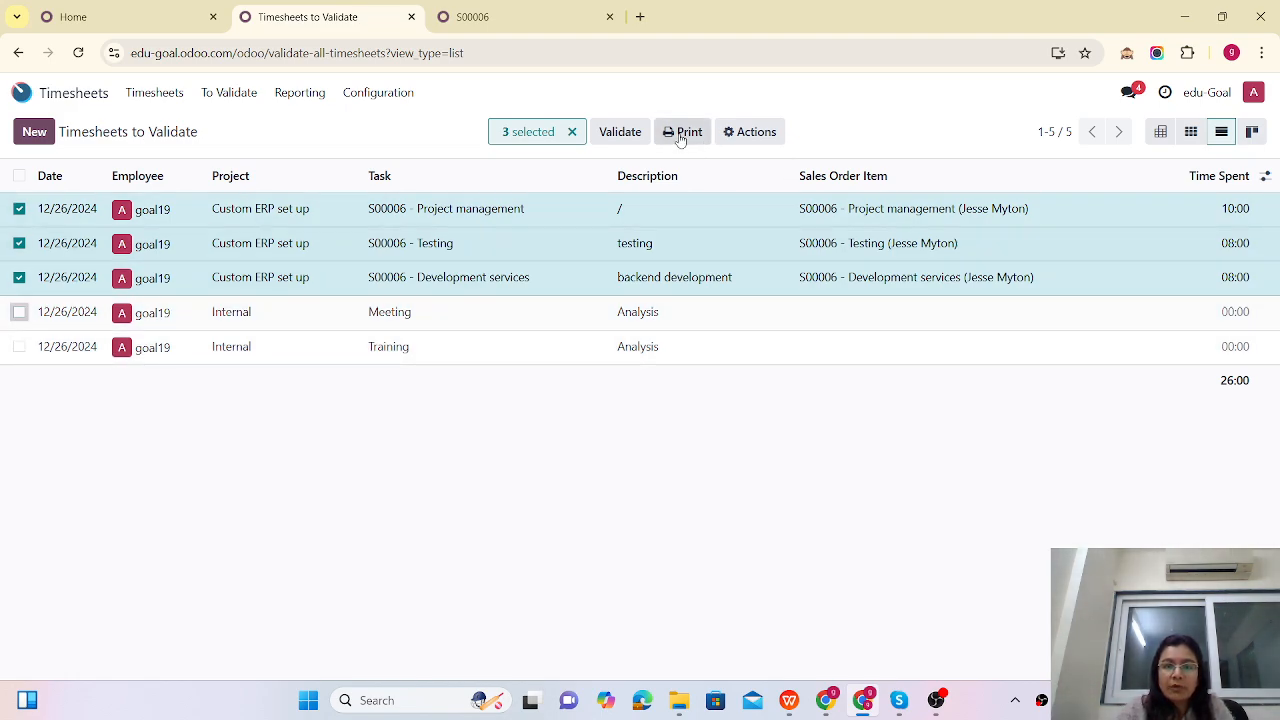
click(620, 132)
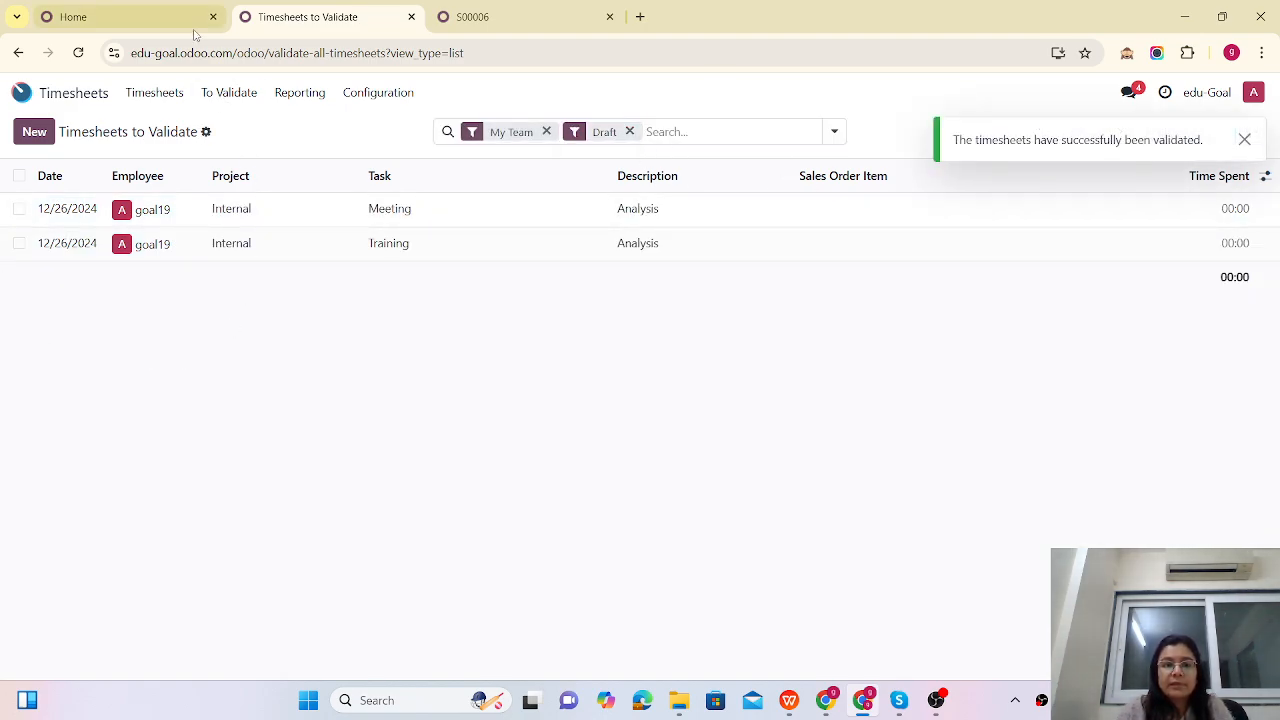
click(493, 17)
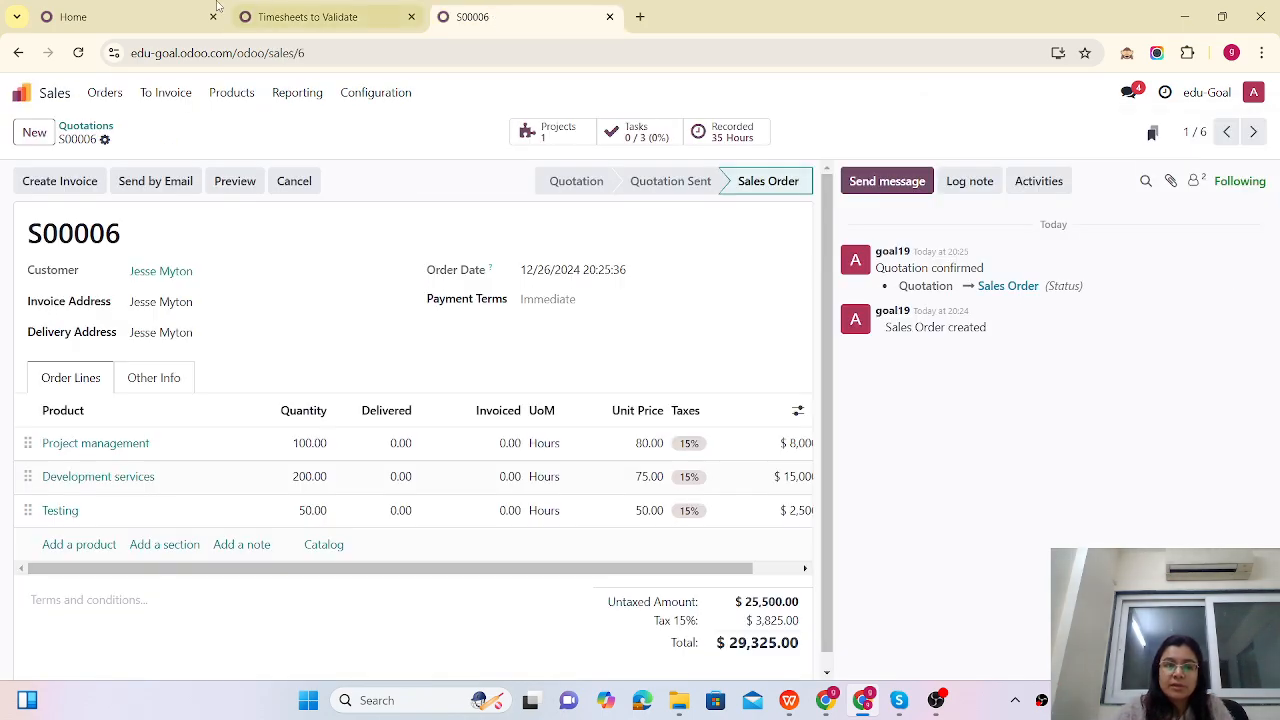
Step: Reload S00006, create a draft invoice for the 26 delivered hours, and confirm it as INV/2024/00003
click(78, 55)
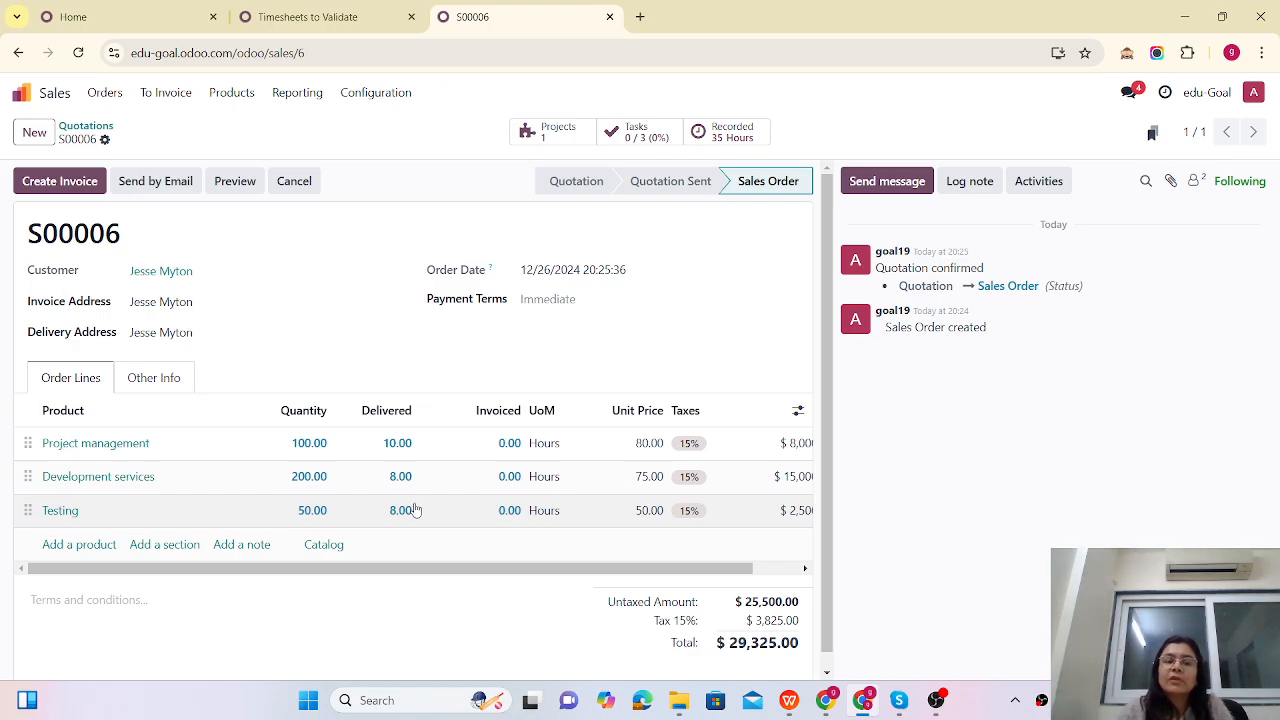
click(57, 184)
click(284, 478)
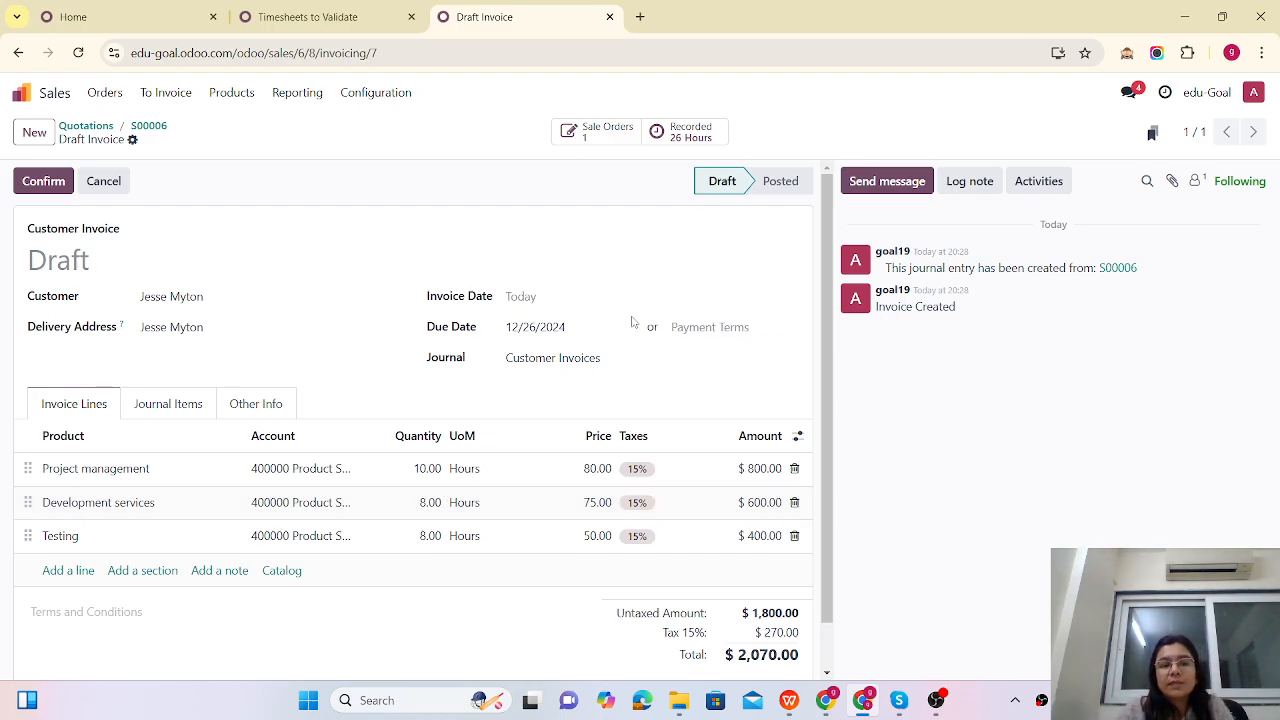
click(38, 188)
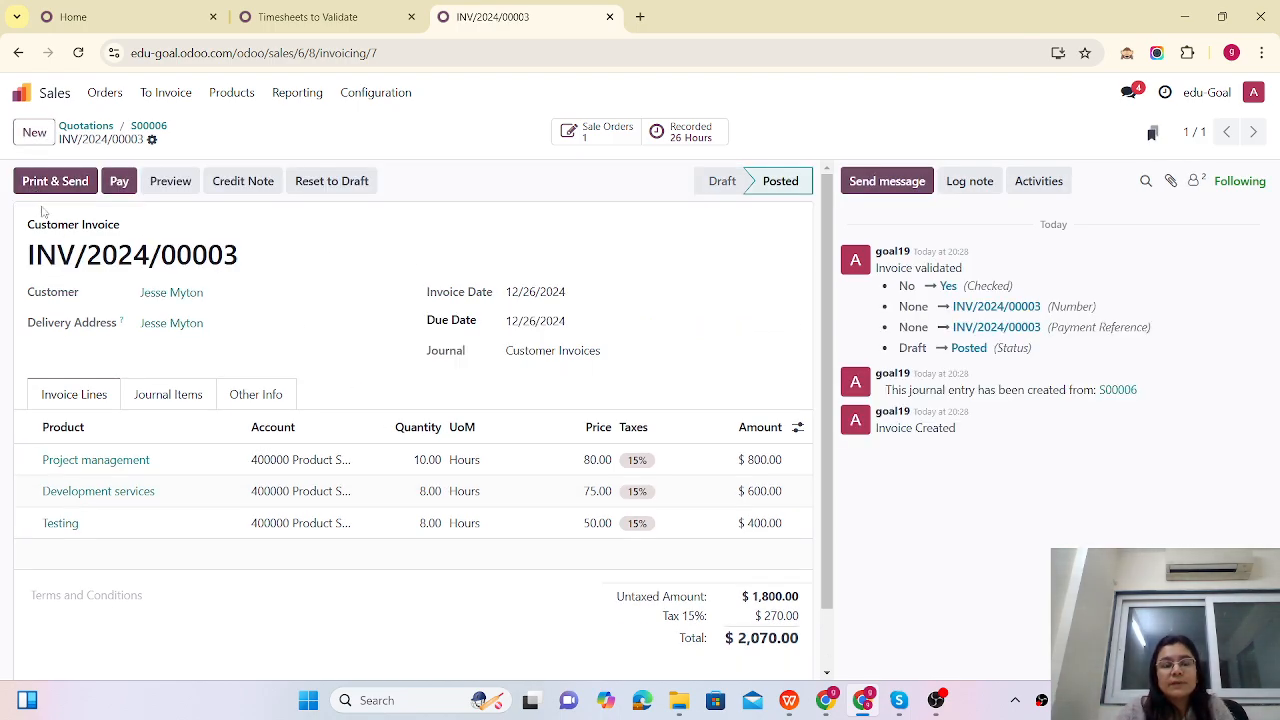